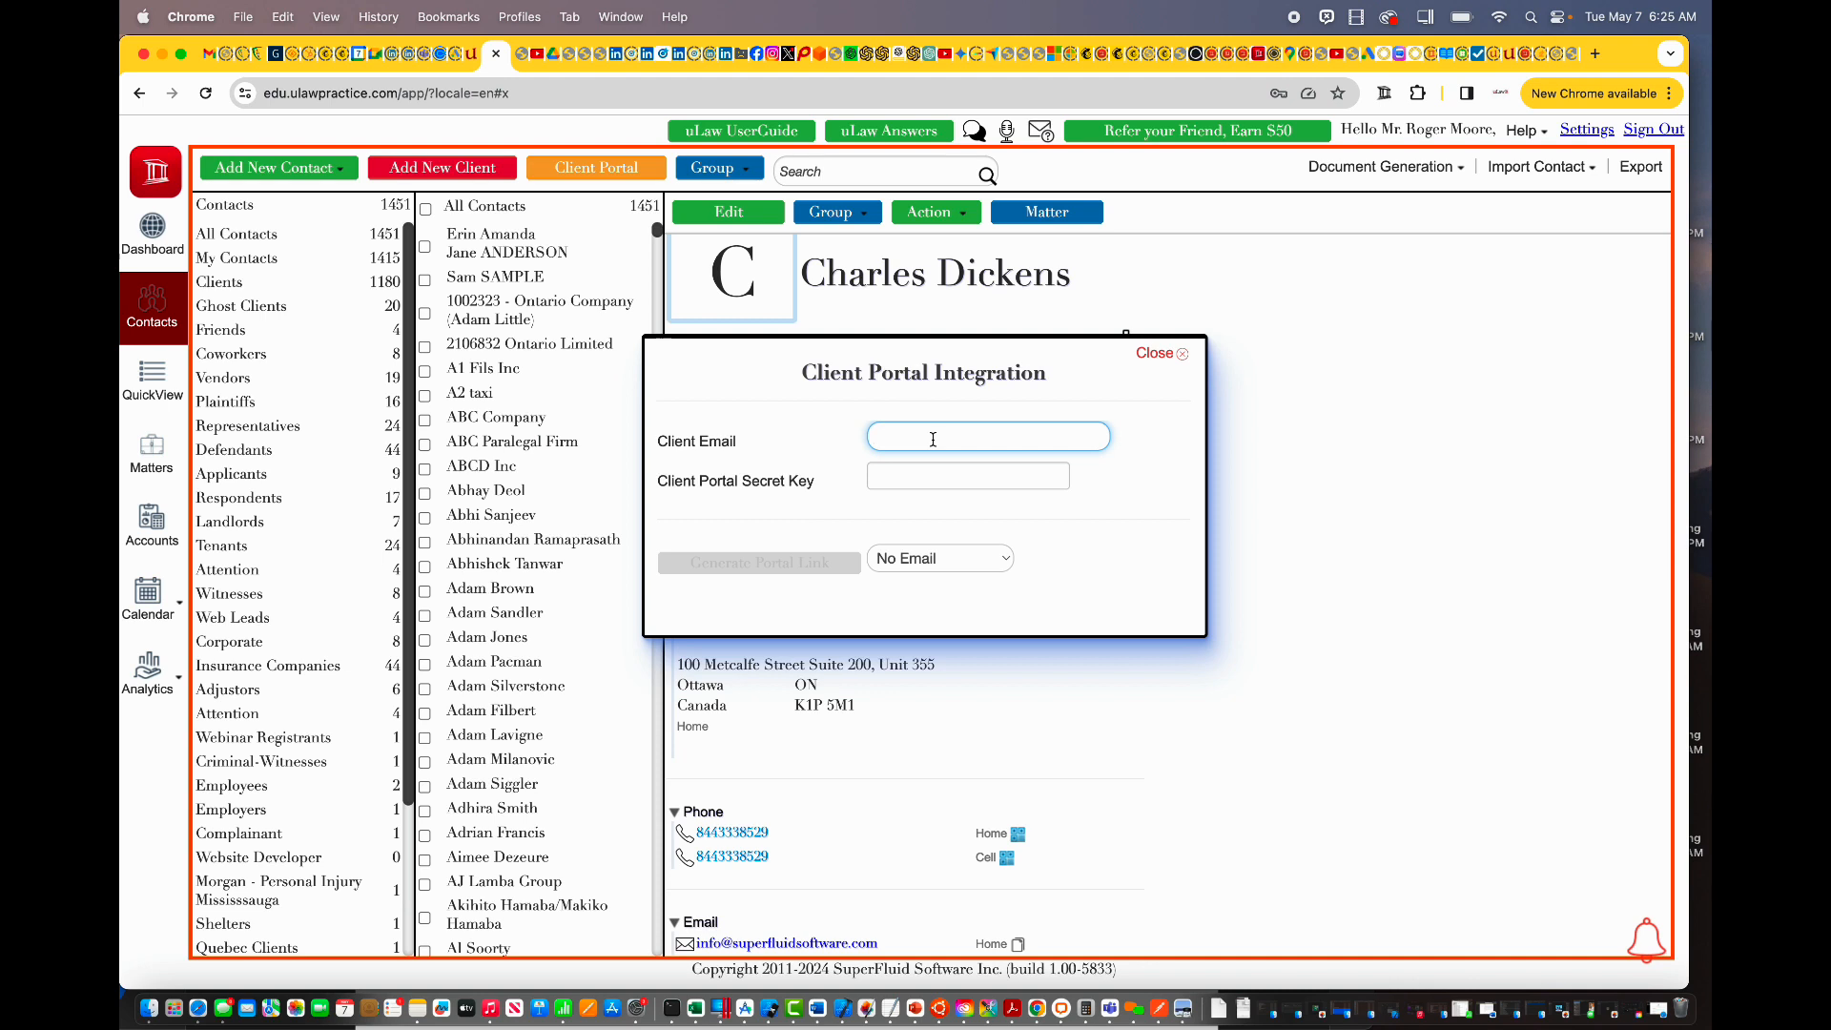
Step: Generate a client portal link from the client's e-mail and secret key, and copy it
triple_click(952, 438)
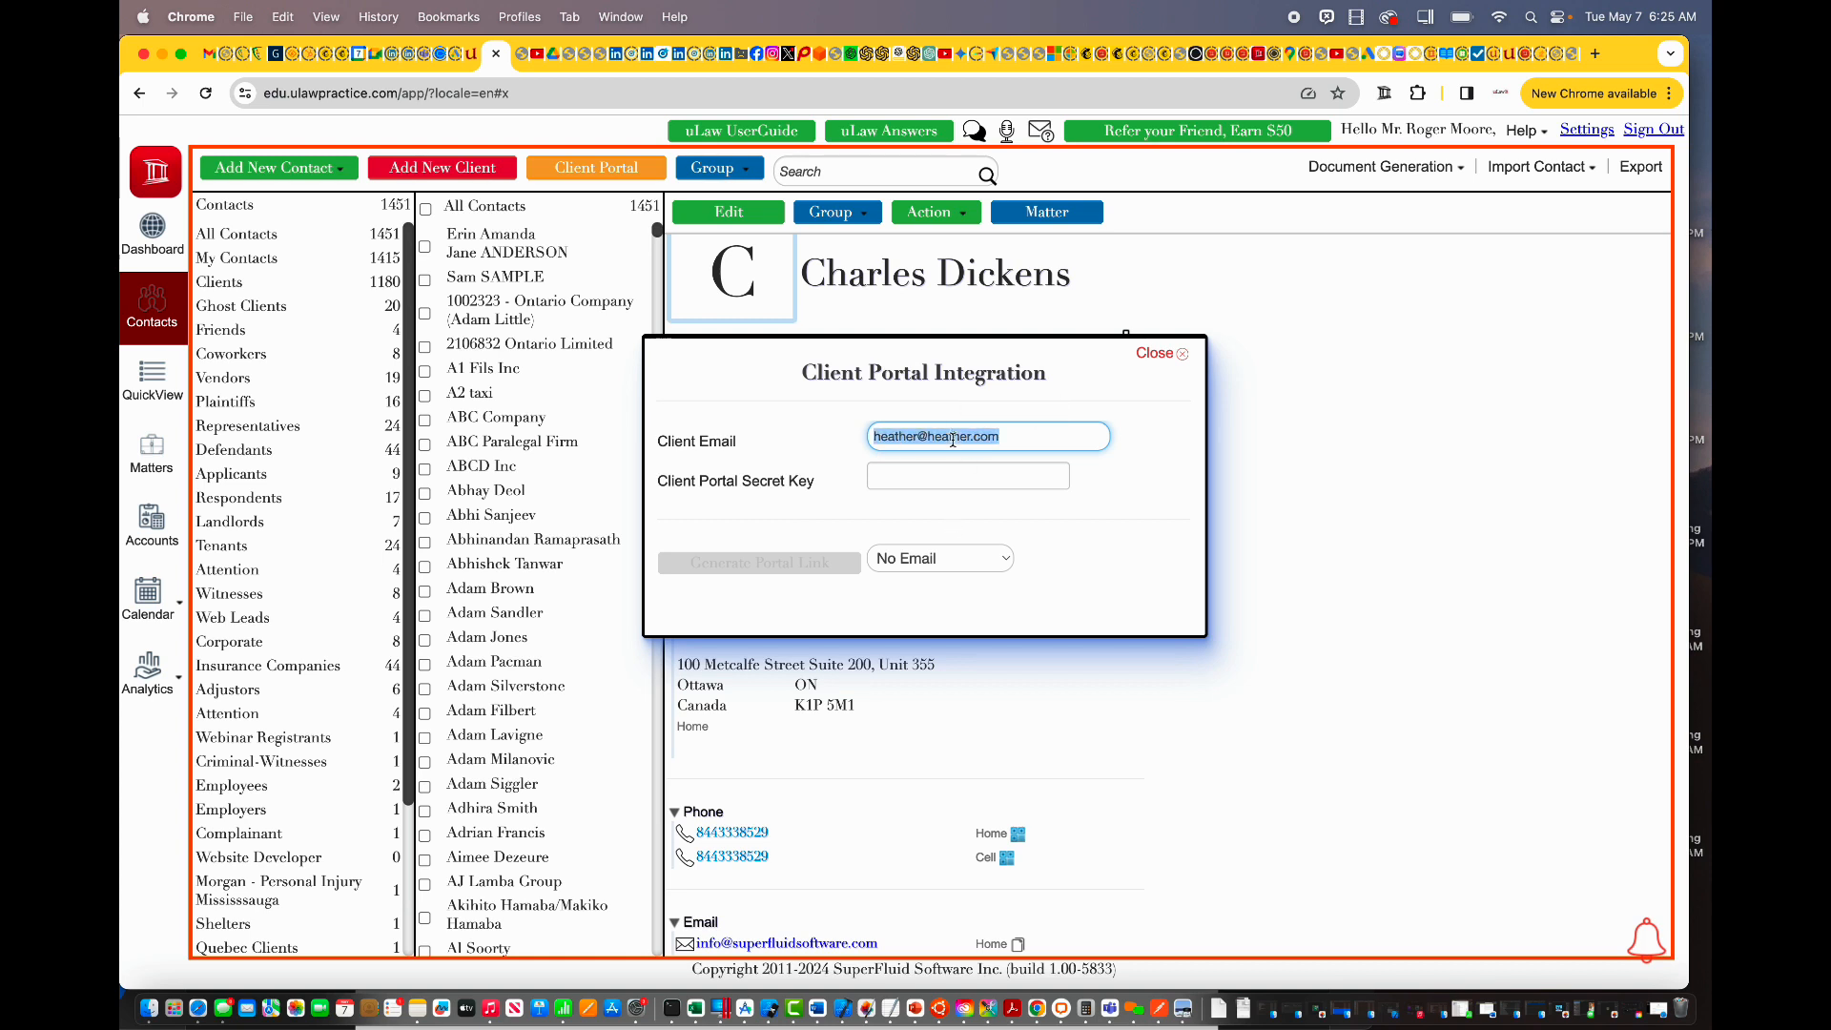
click(923, 477)
text(123)
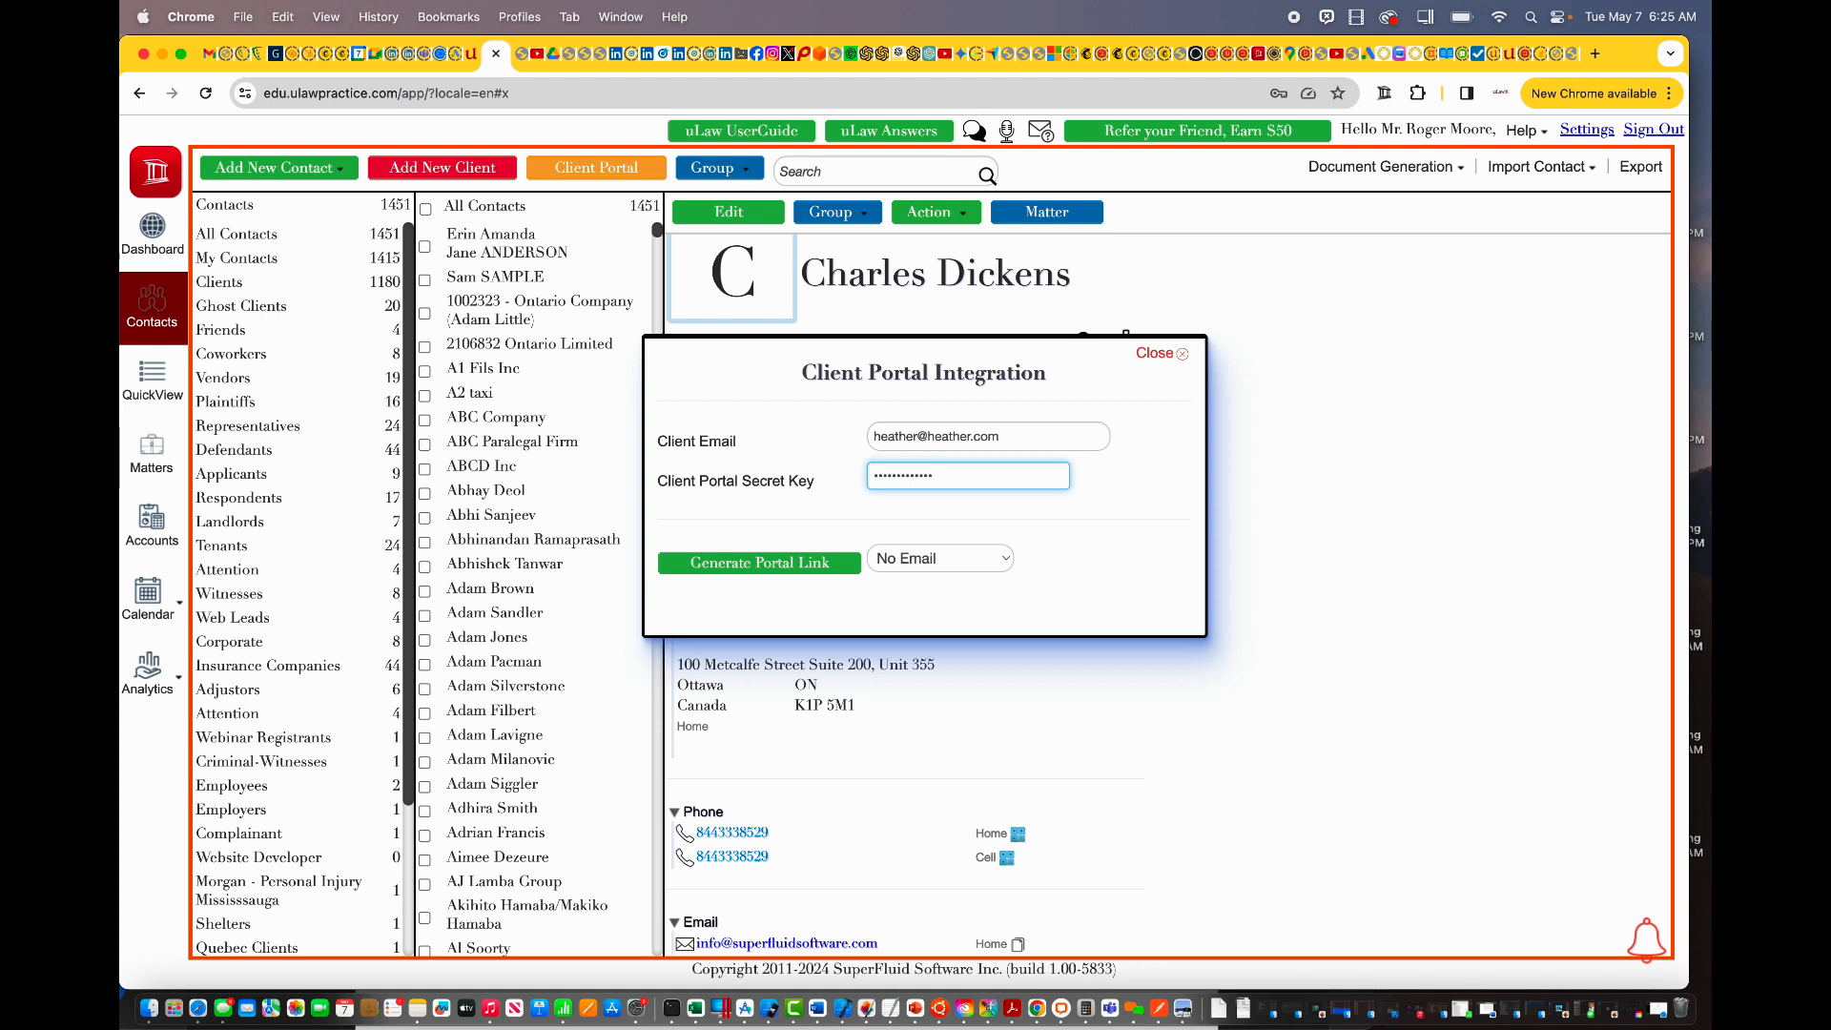
click(819, 563)
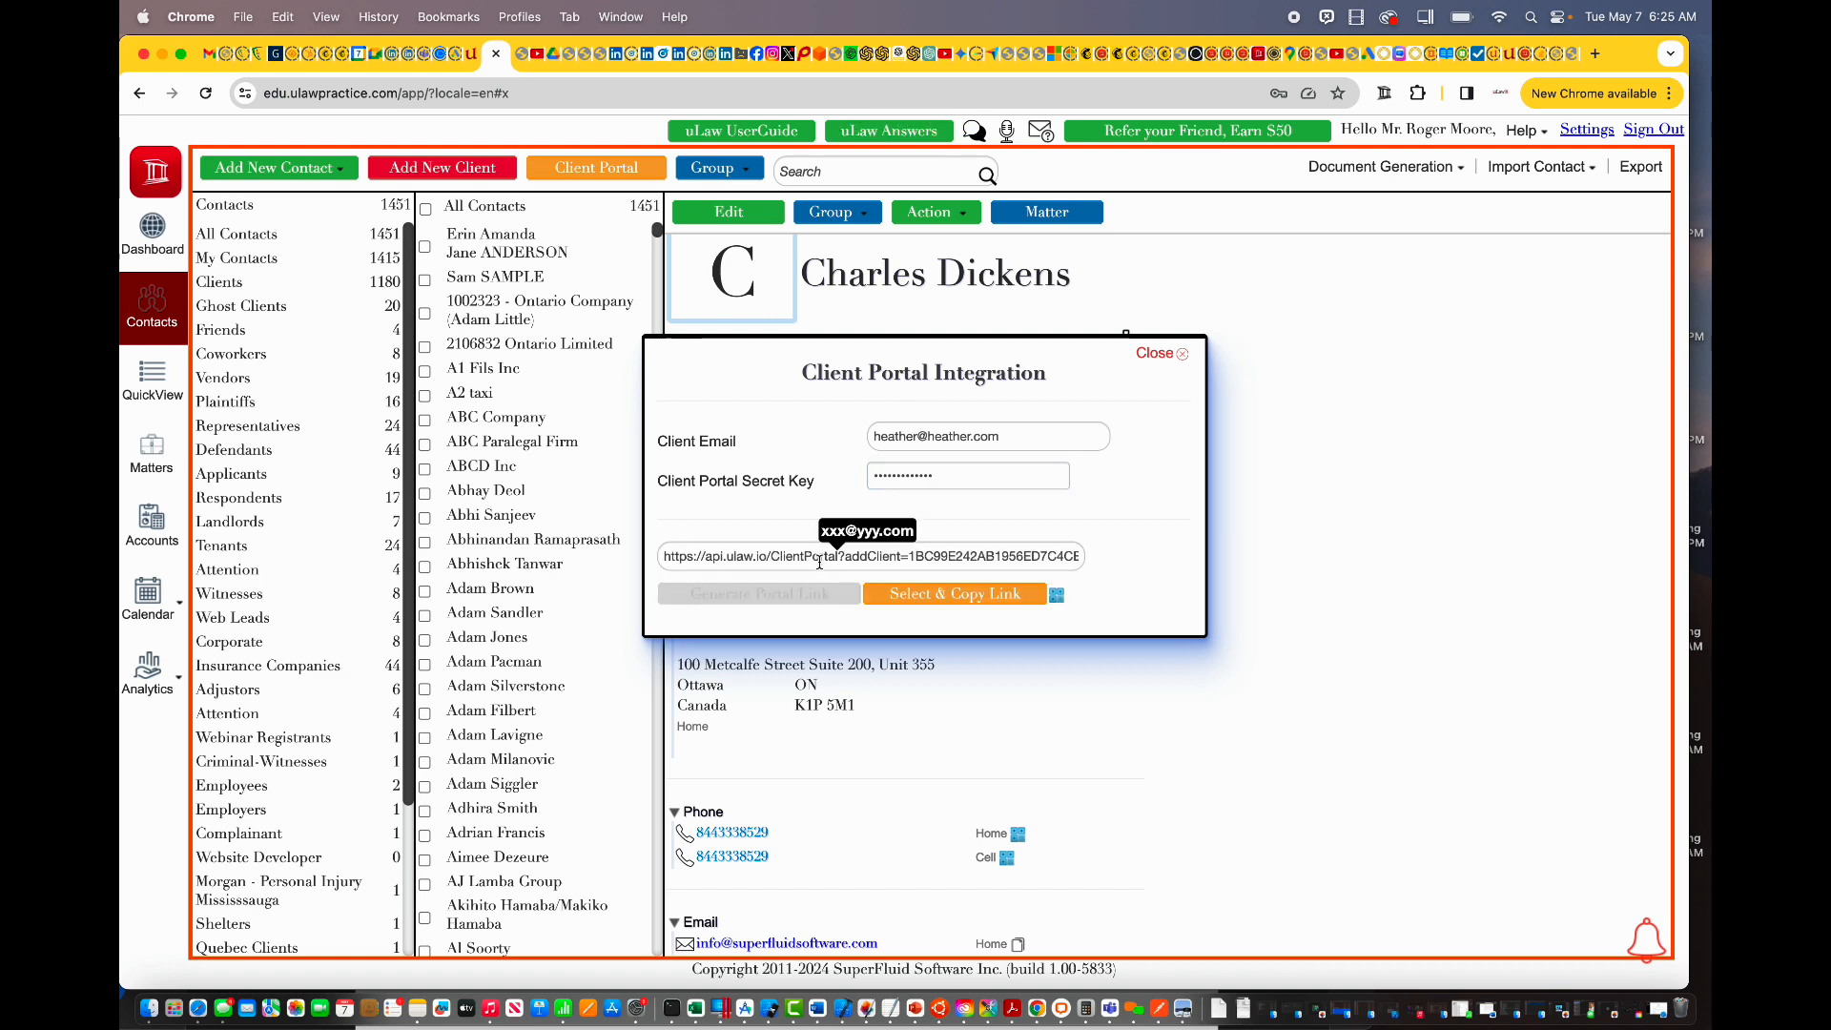
click(881, 594)
key(super+c)
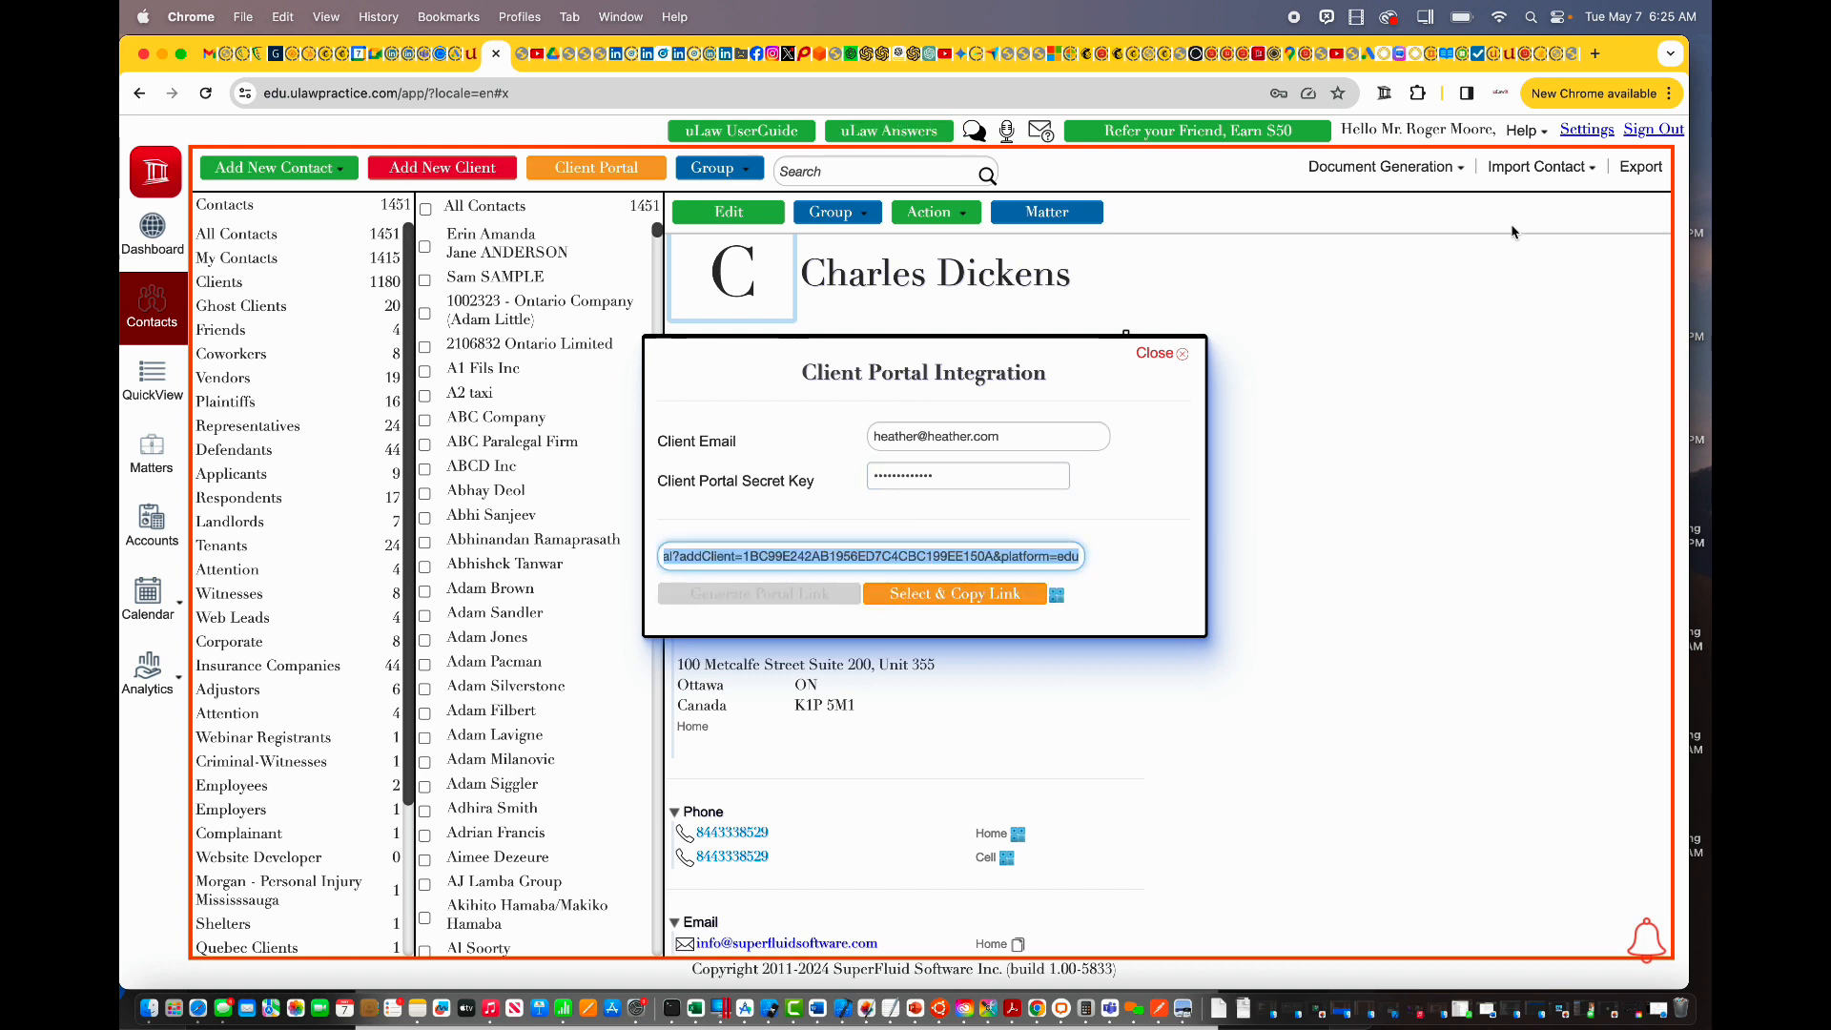
click(1595, 55)
Step: Load the copied portal link and fill in the client's first and last name
key(super+v)
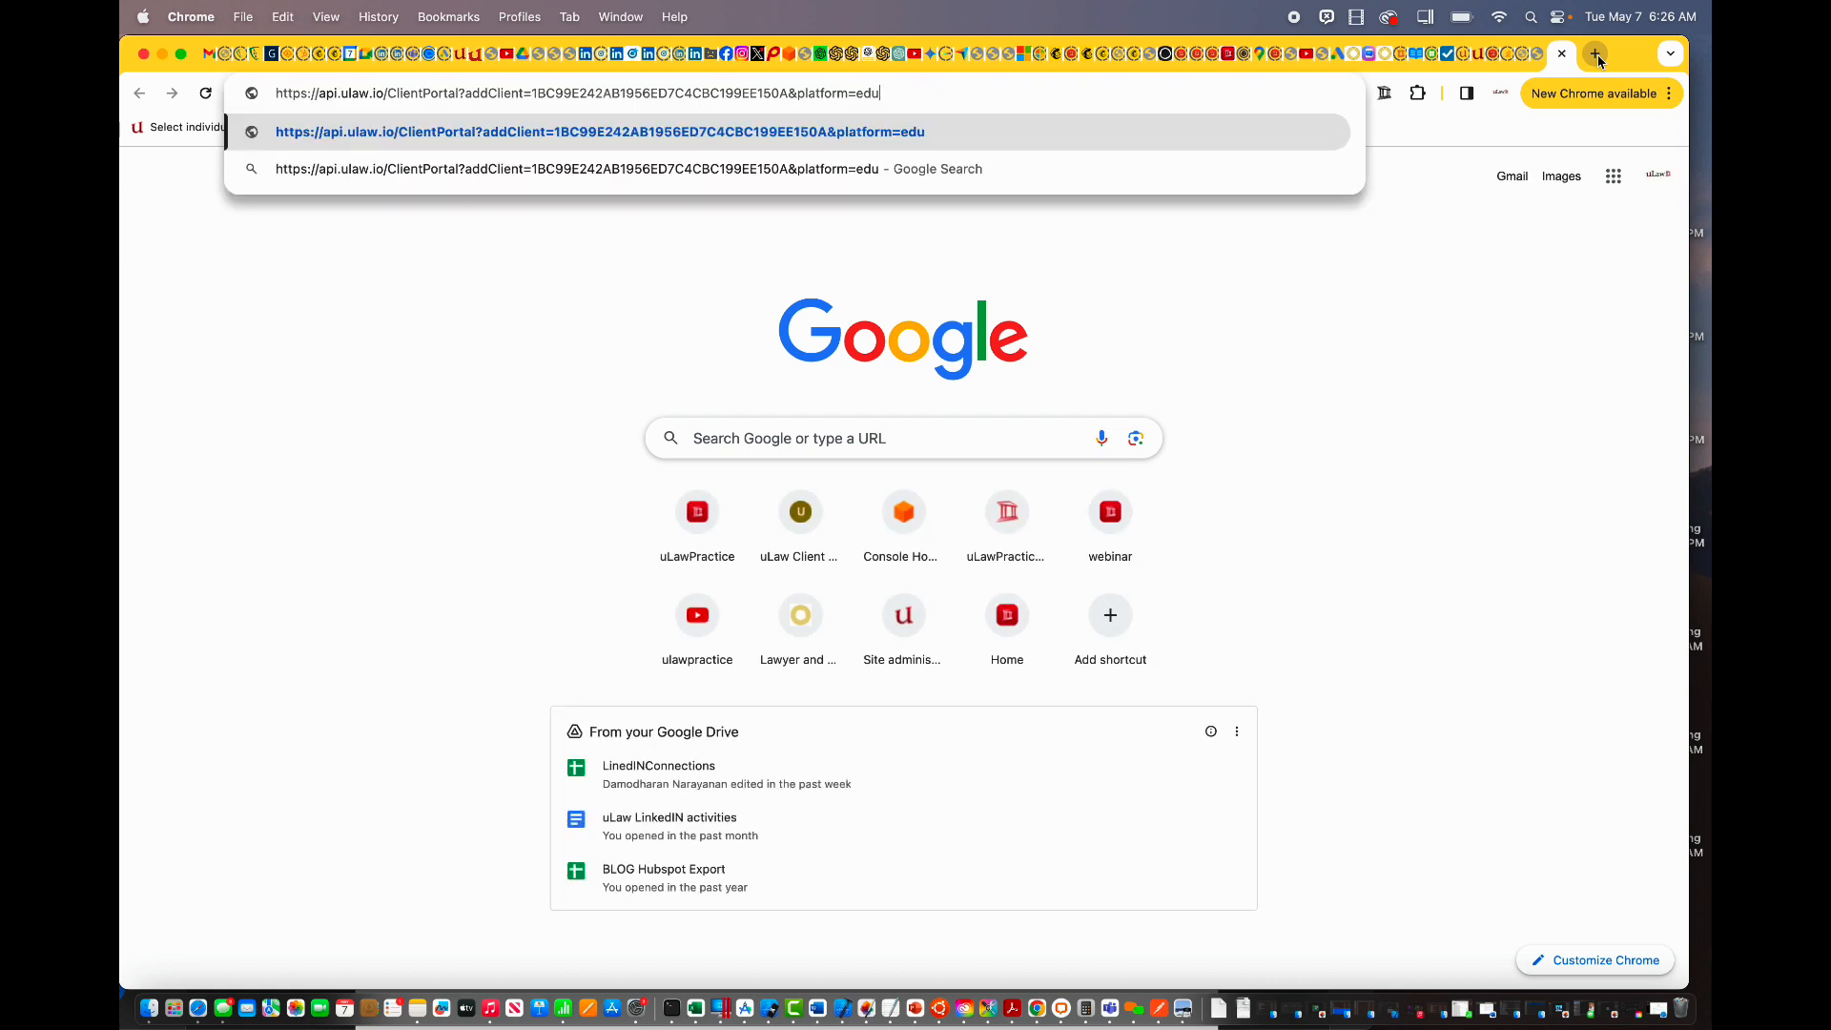
key(Return)
click(469, 256)
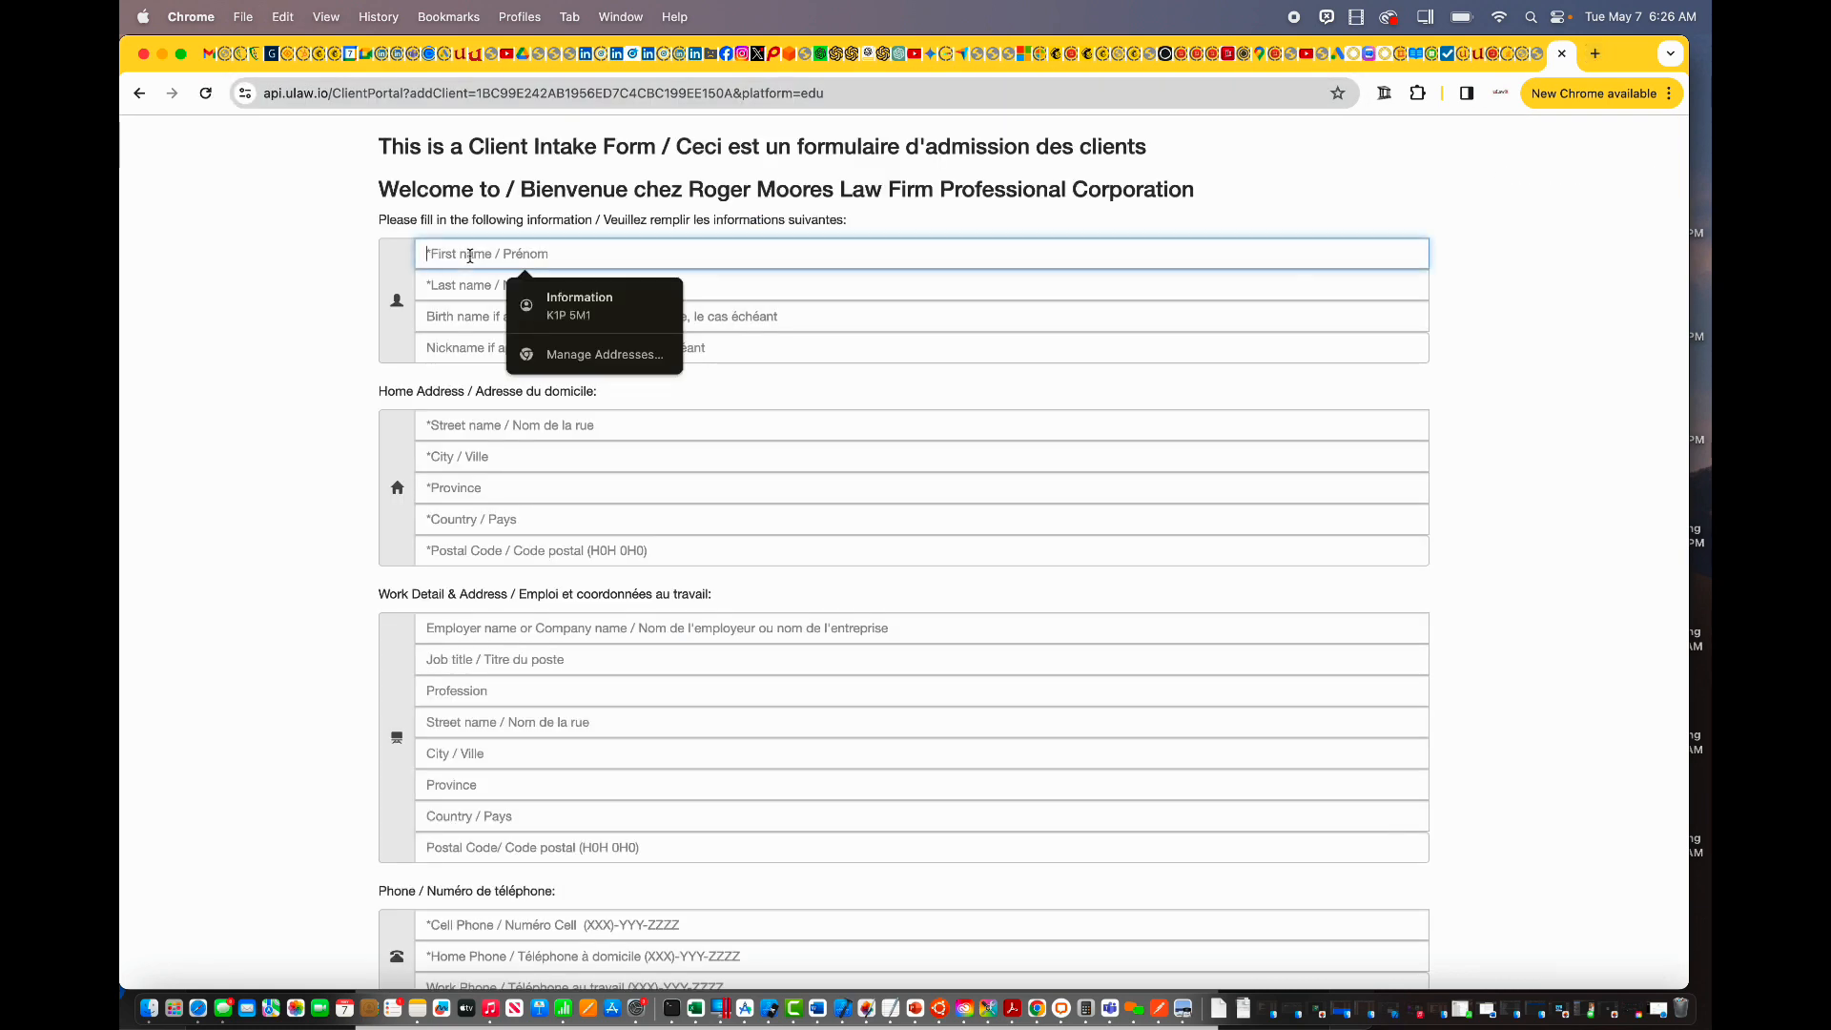
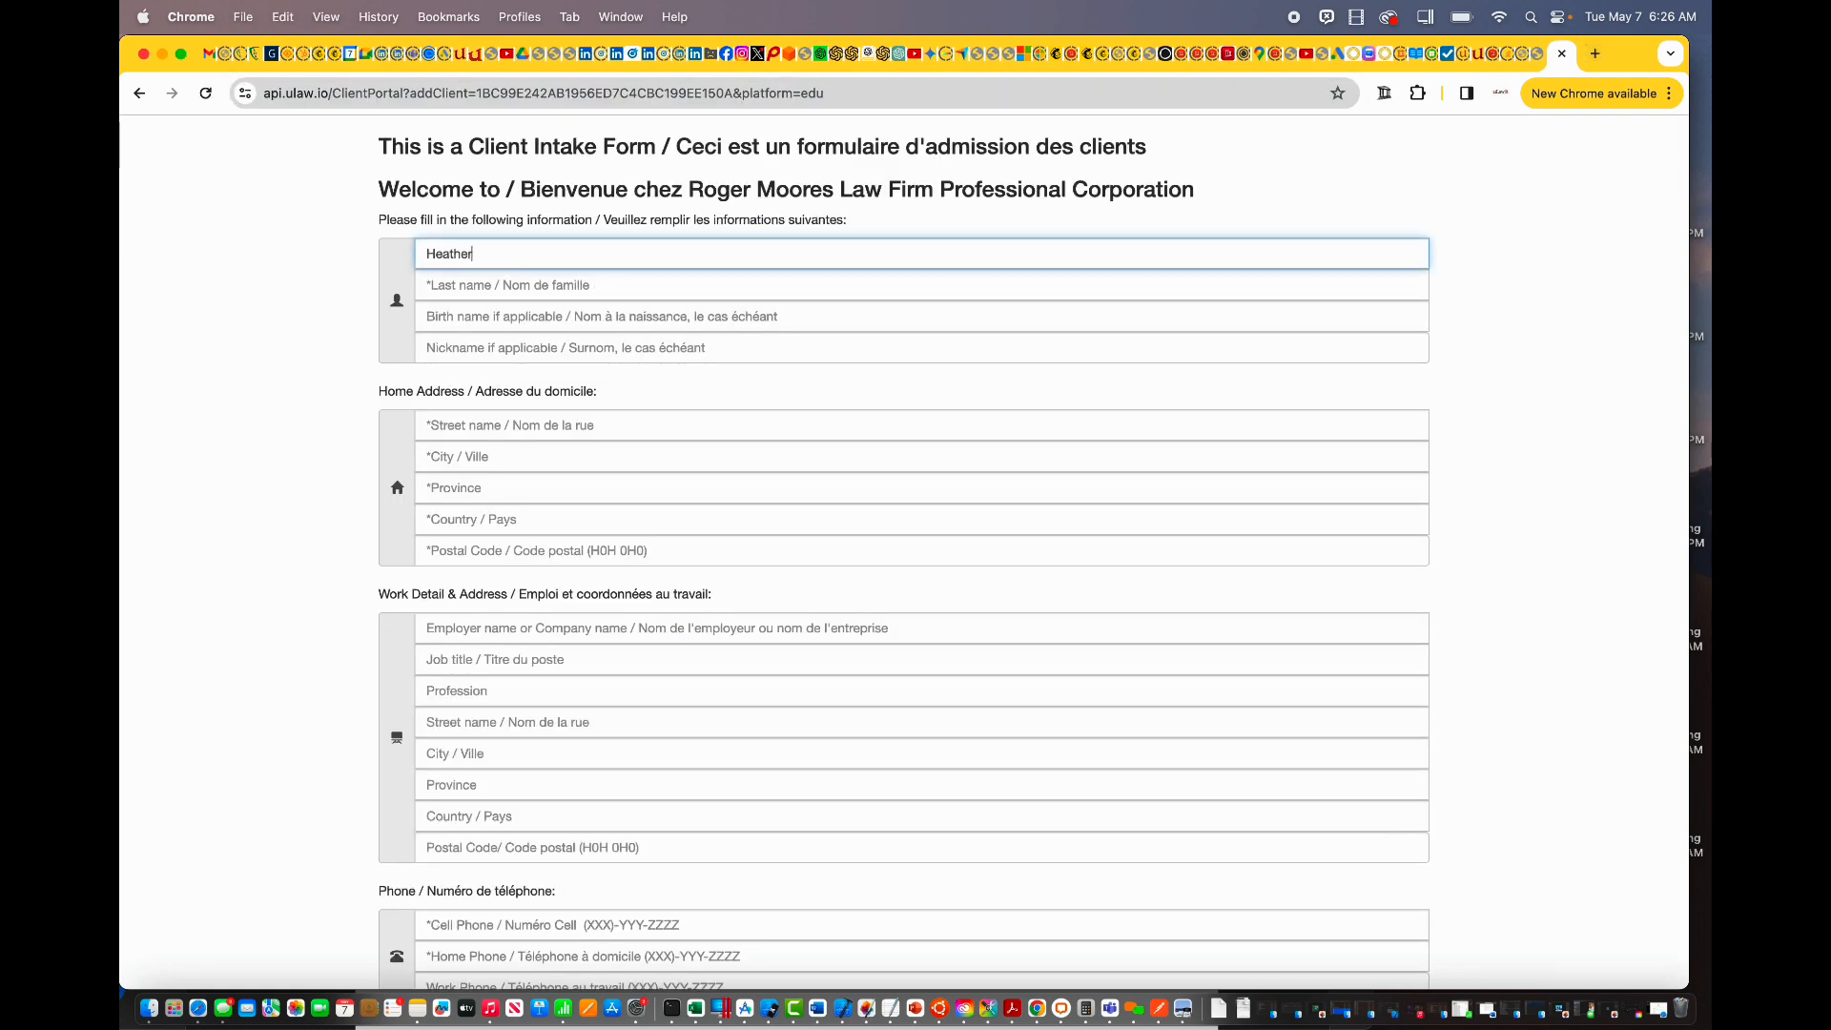
key(Tab)
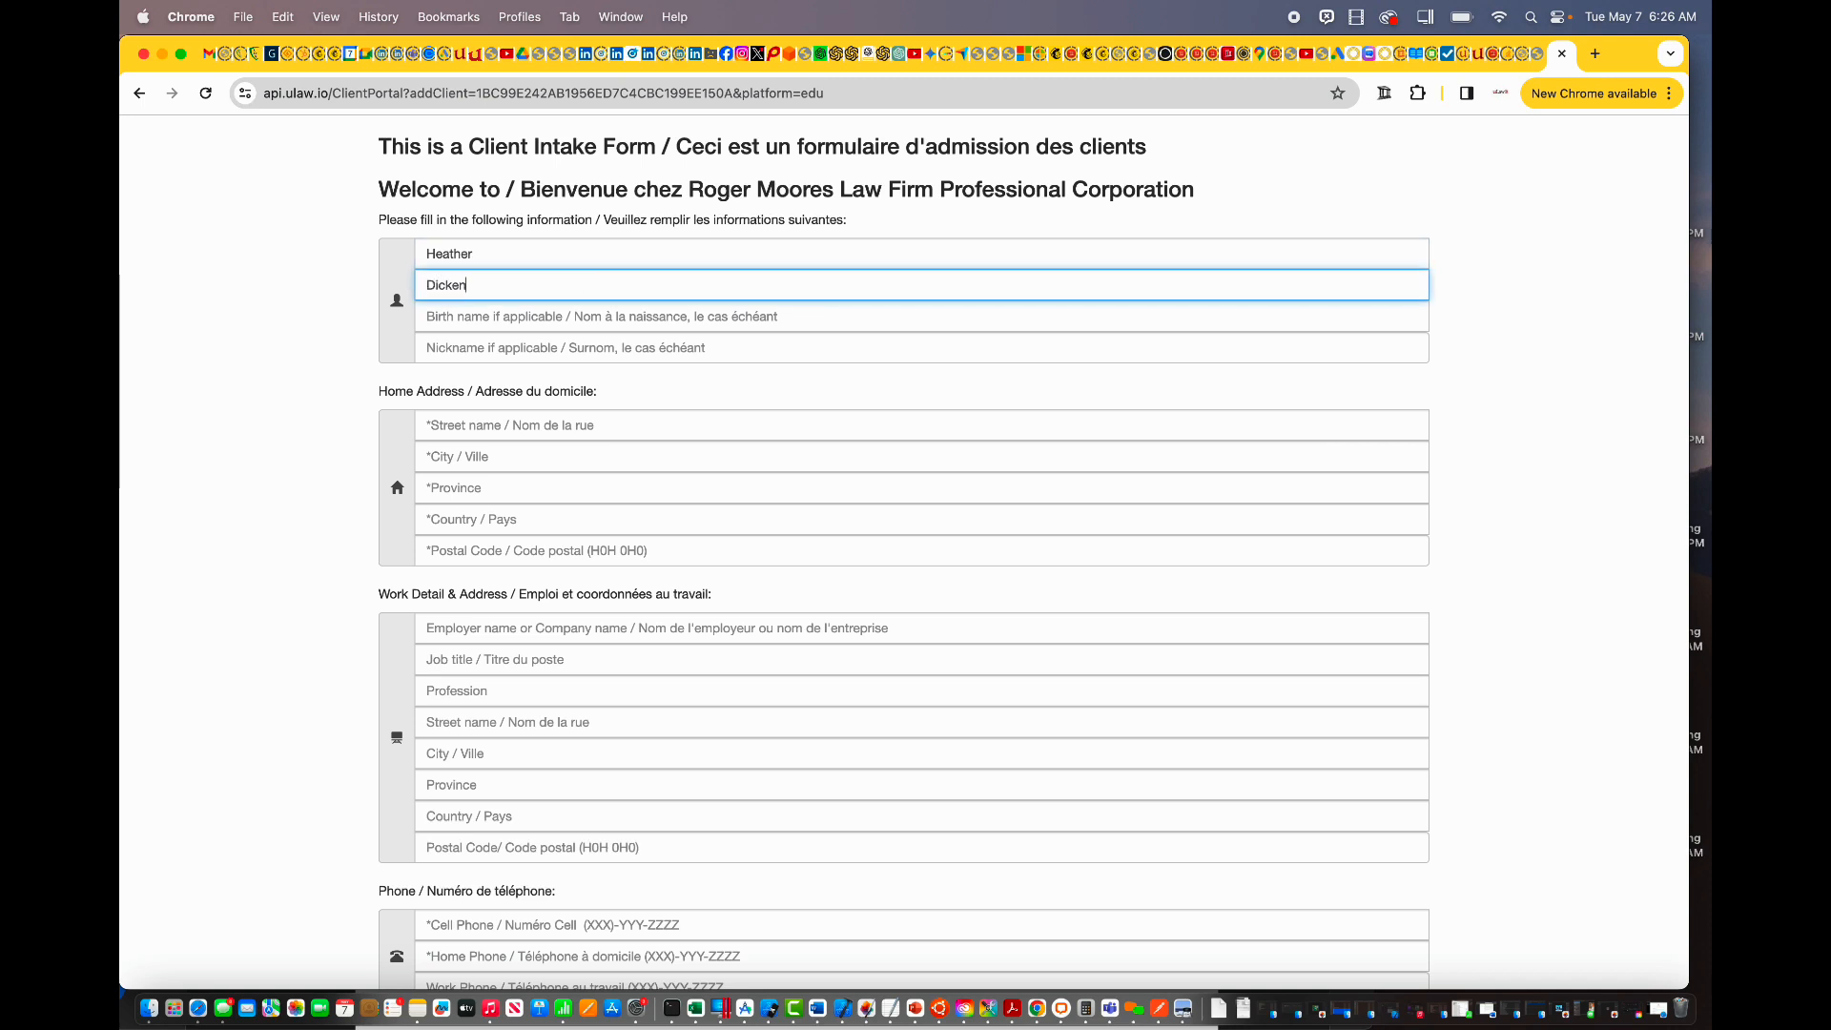
Step: Fill the home address, cell phone and home phone from saved autofill suggestions
click(481, 429)
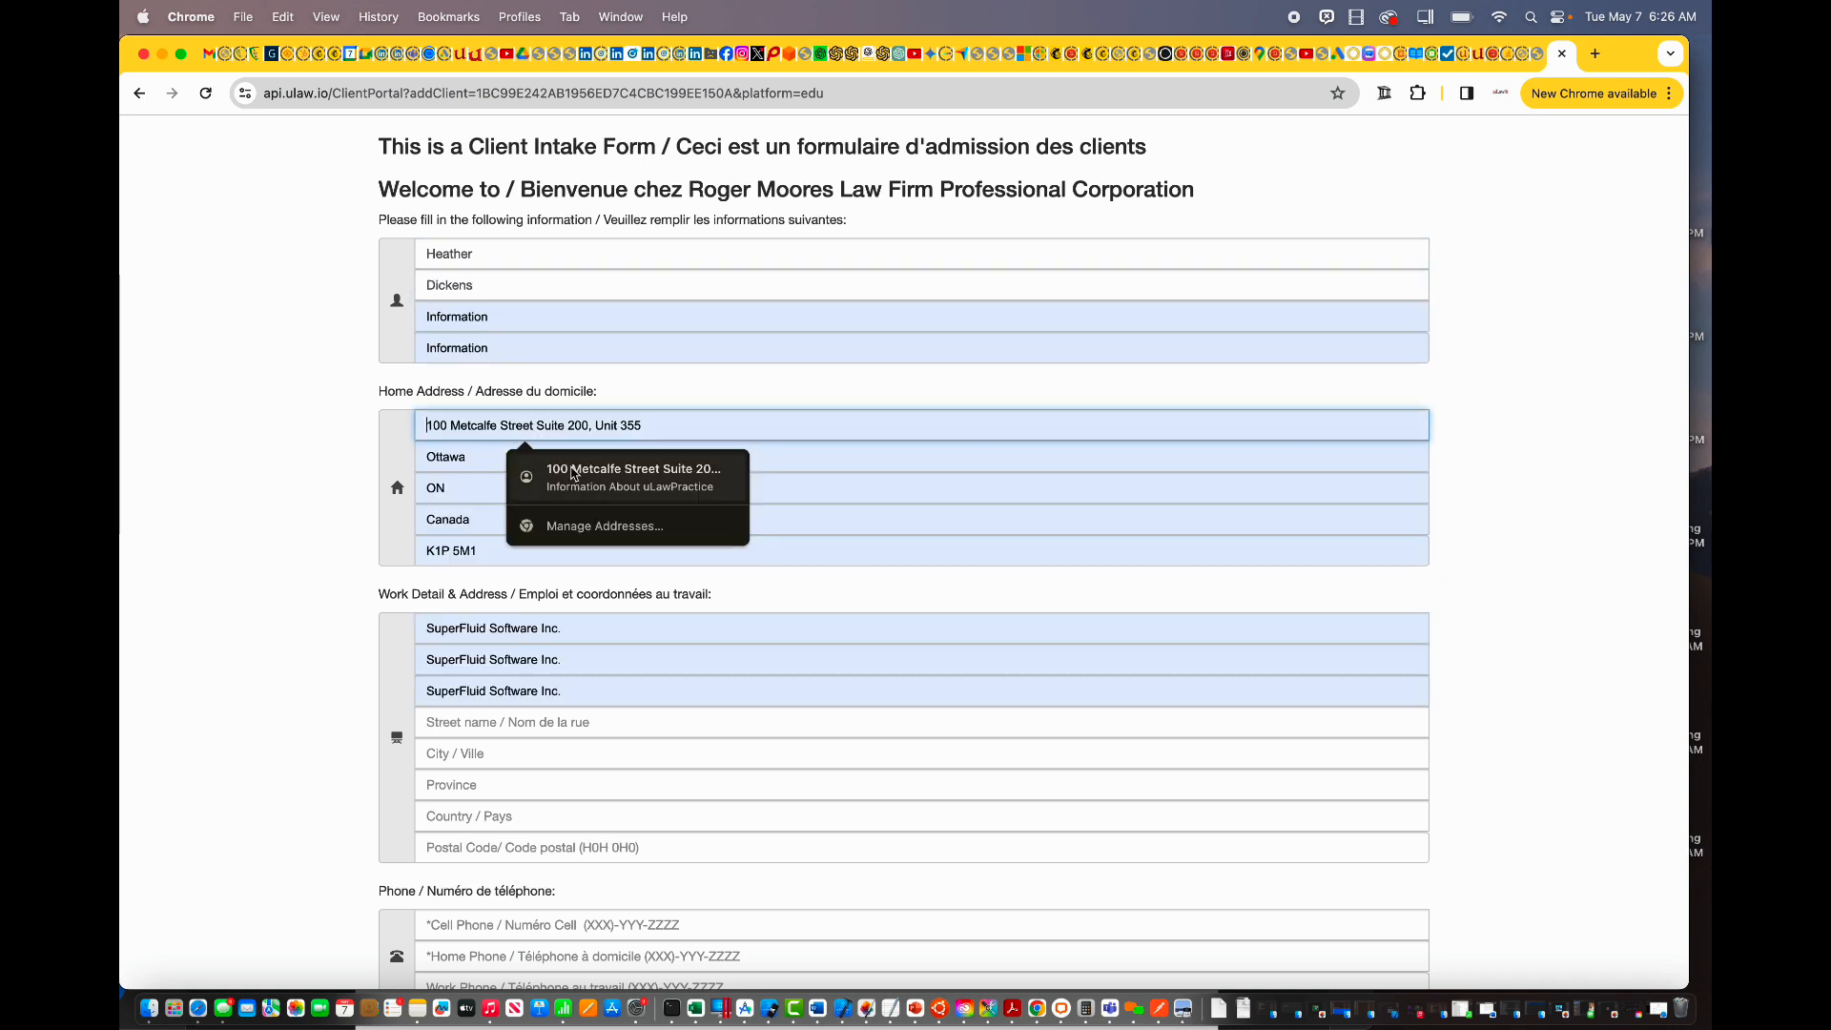
click(571, 469)
scroll(572, 469, down, 10)
click(470, 429)
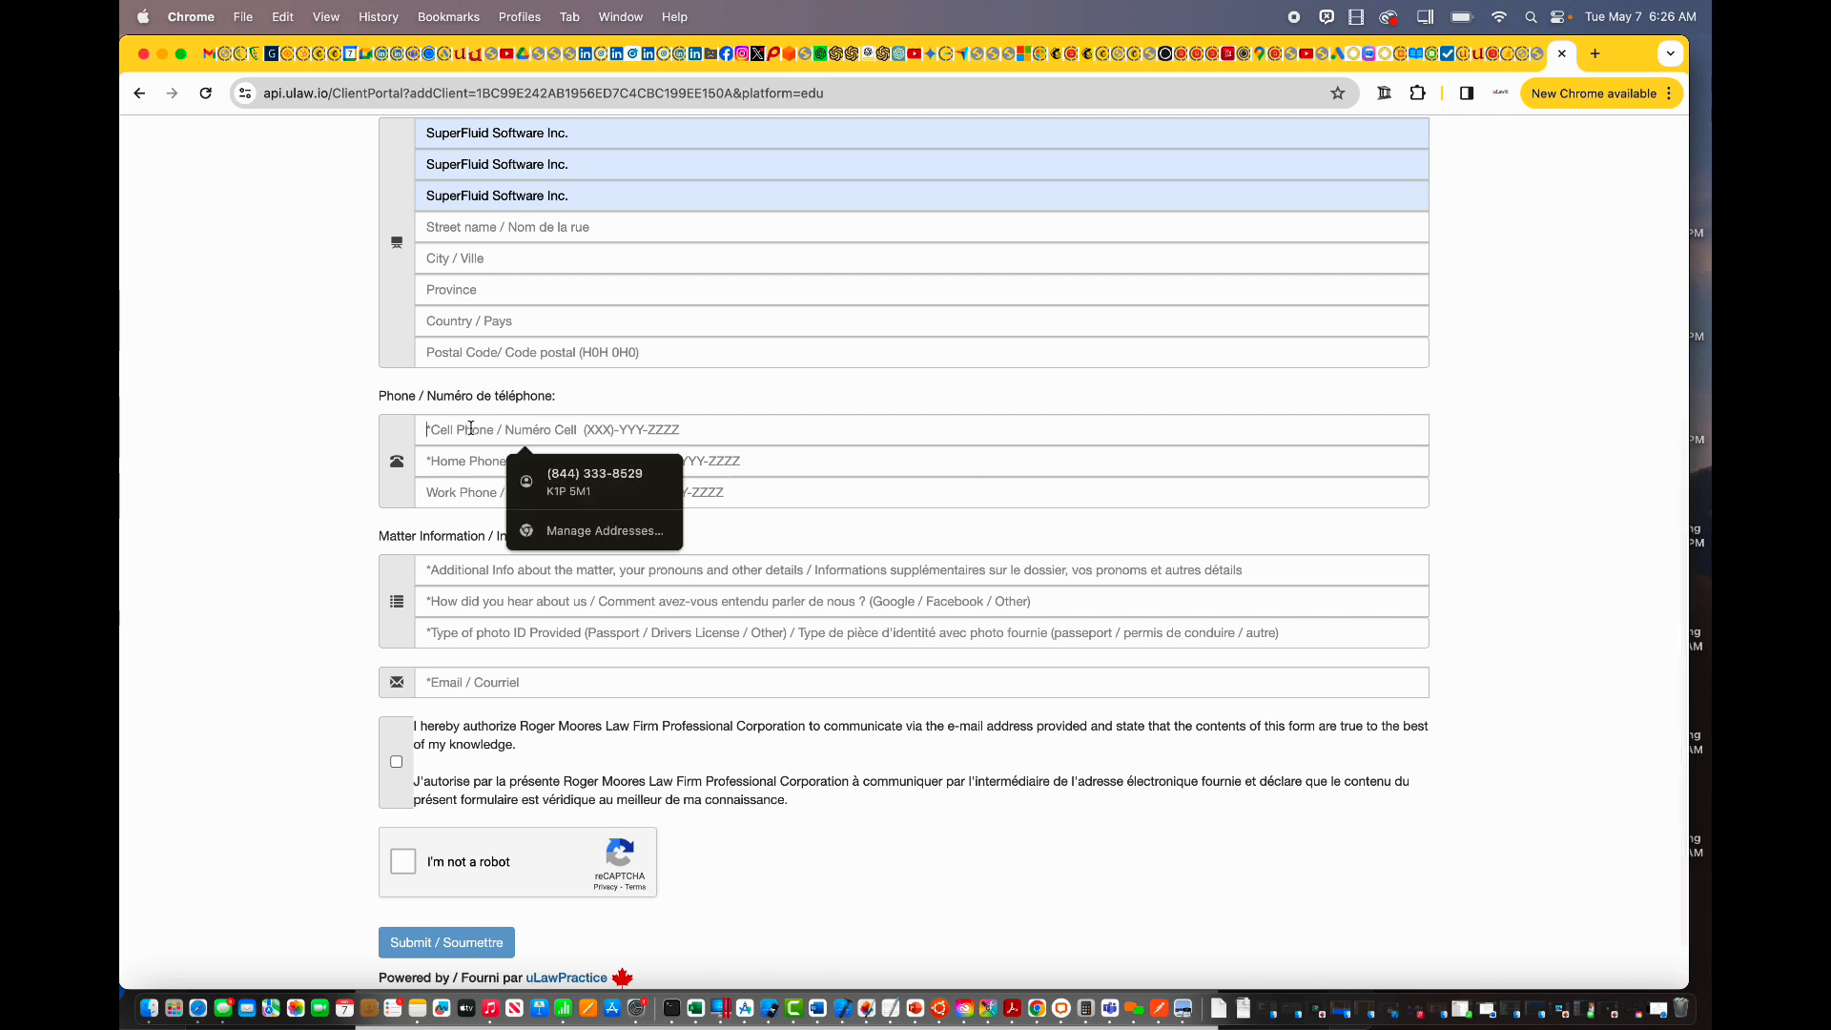
click(572, 477)
scroll(457, 539, down, 2)
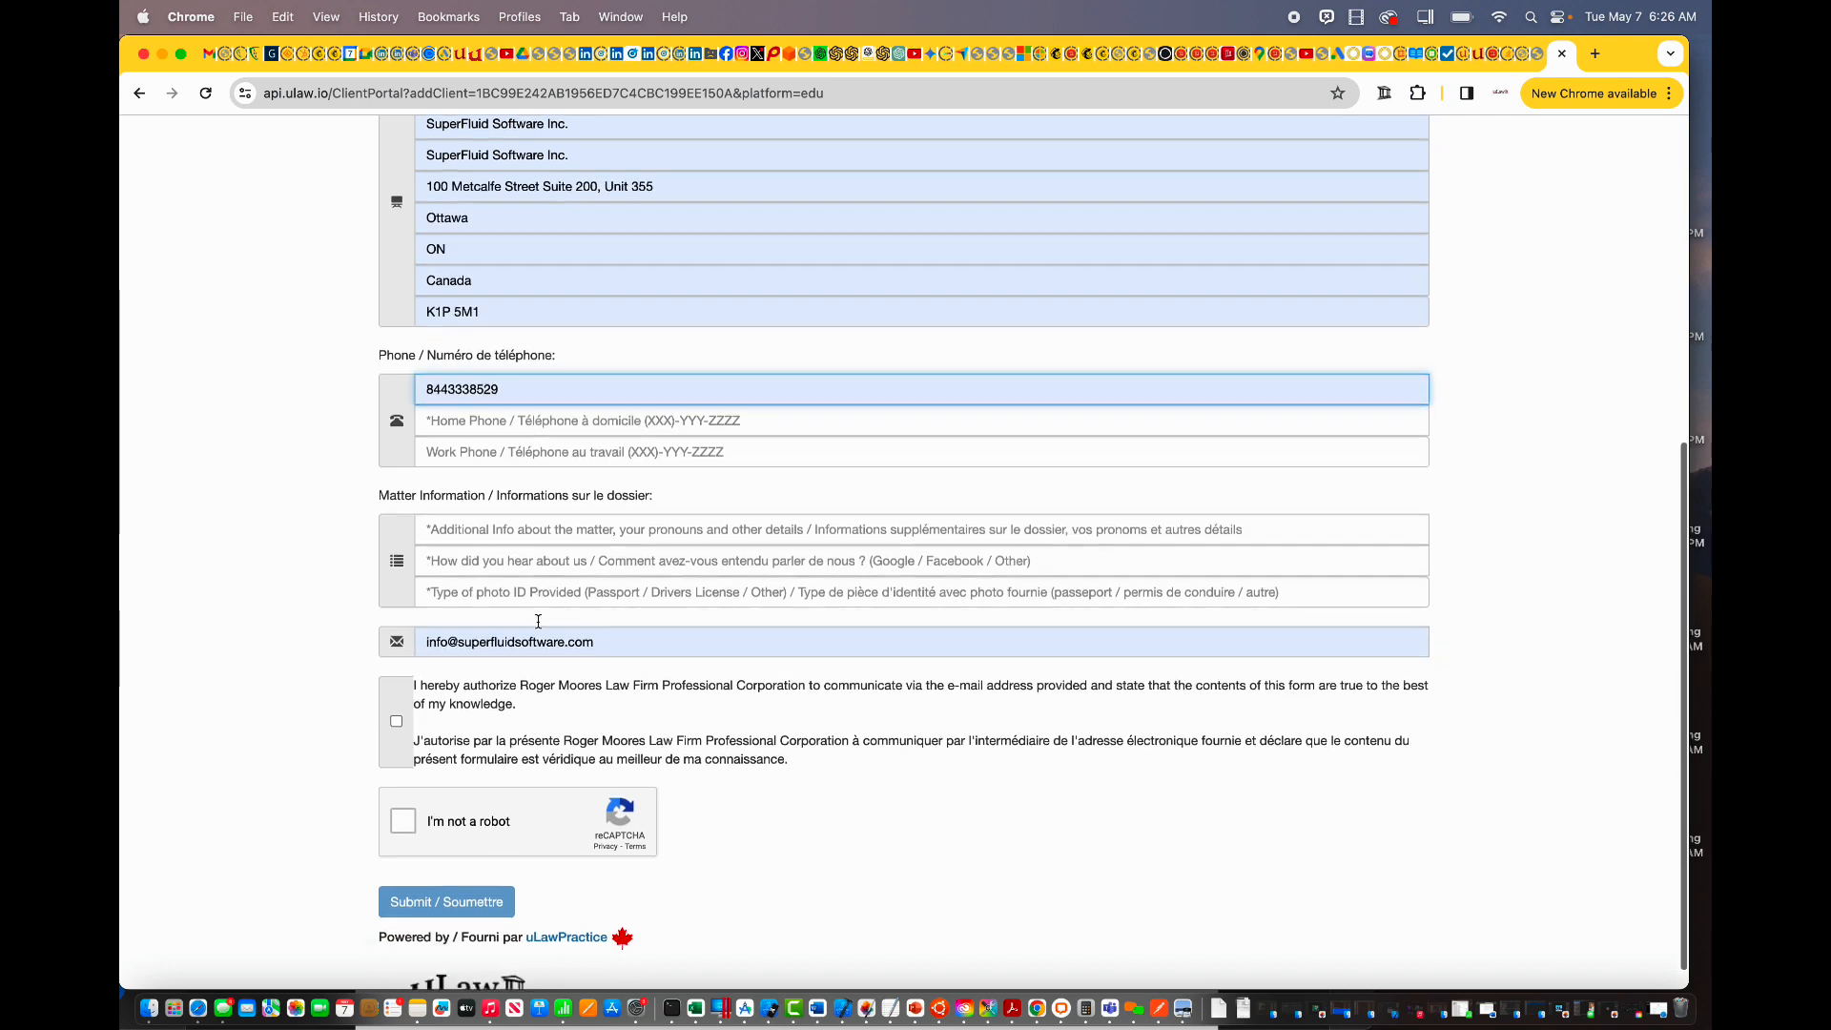
click(454, 402)
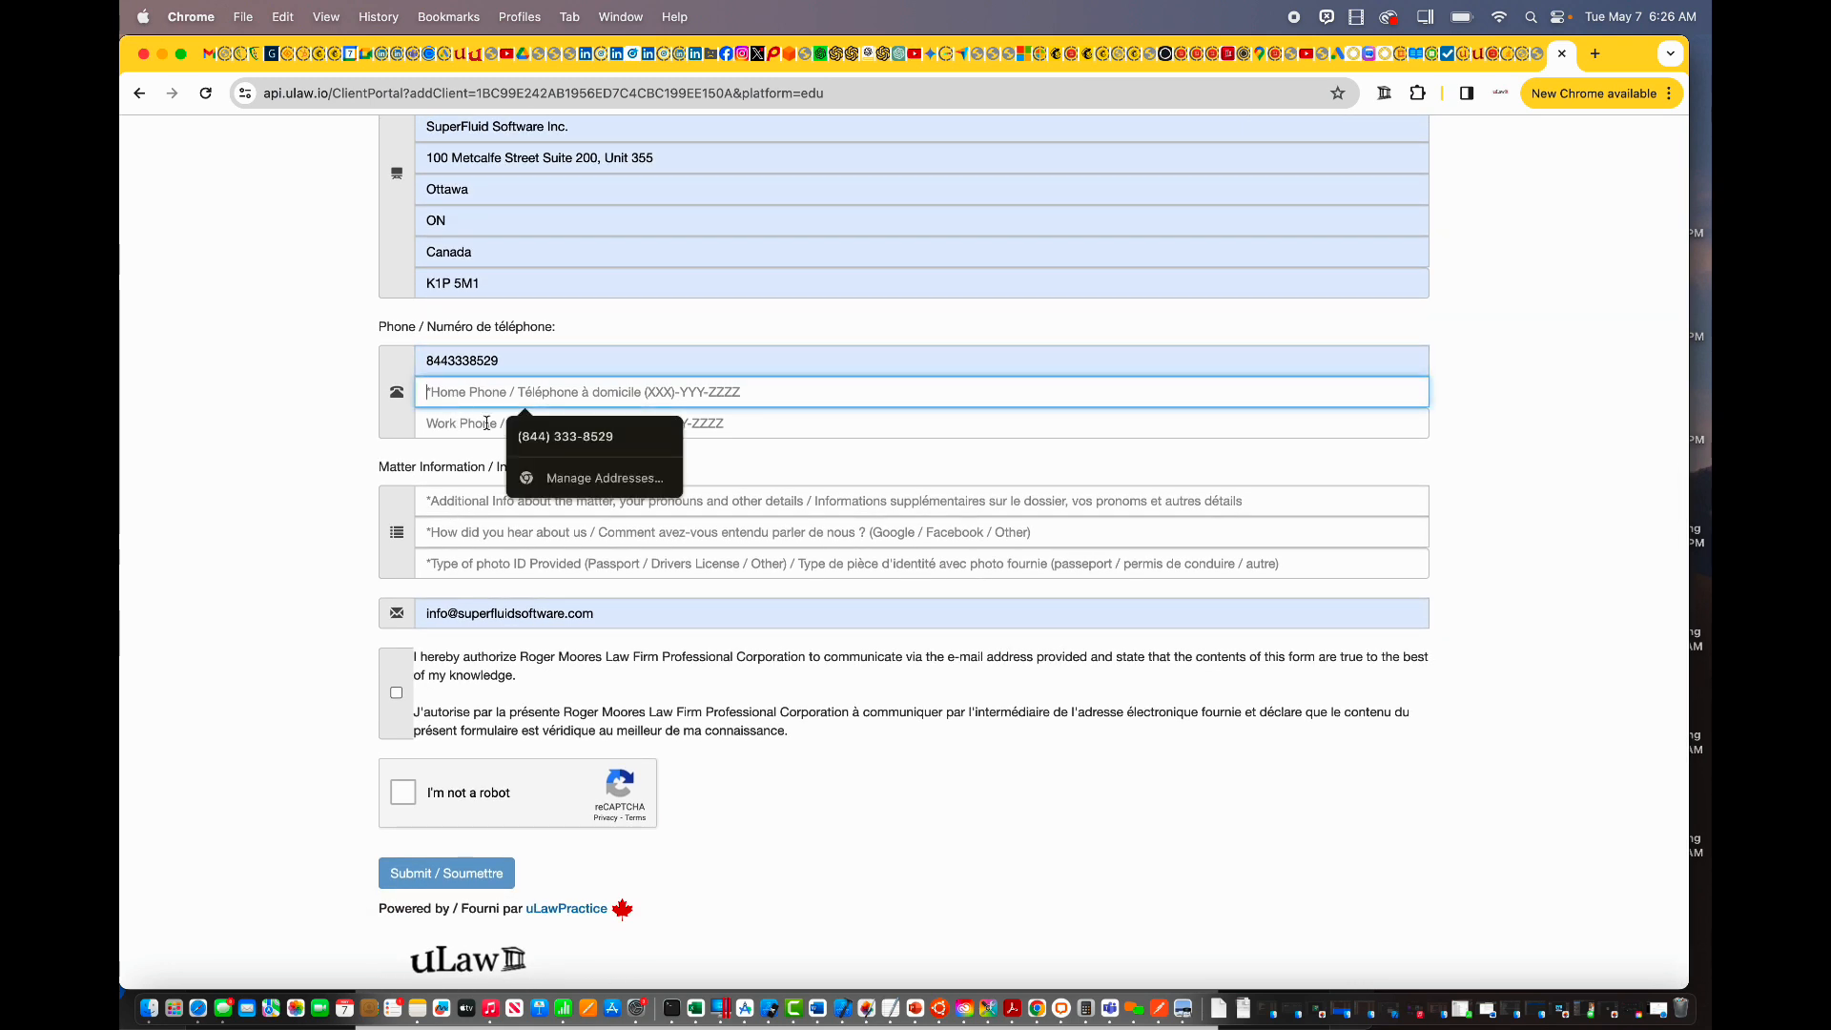
click(524, 439)
Step: Describe the family divorce matter, pick Facebook as referral and driver's licence as ID
click(451, 502)
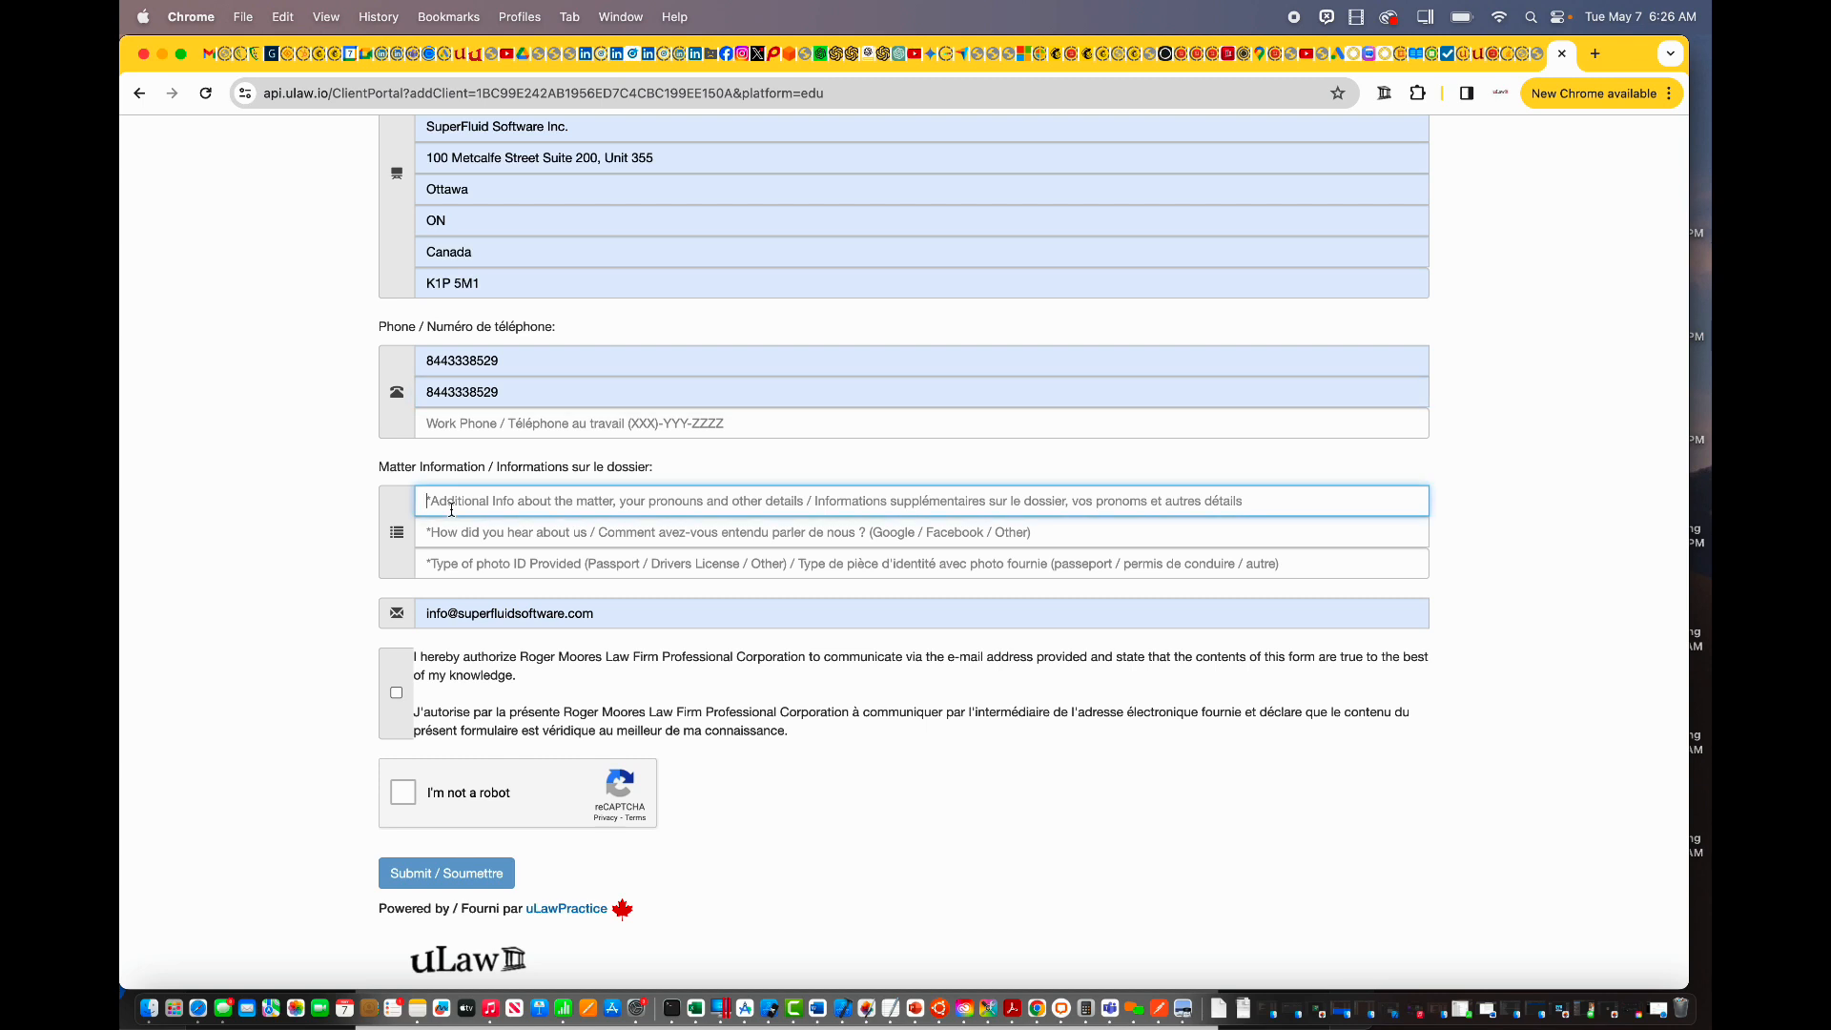
text(Family matter divo)
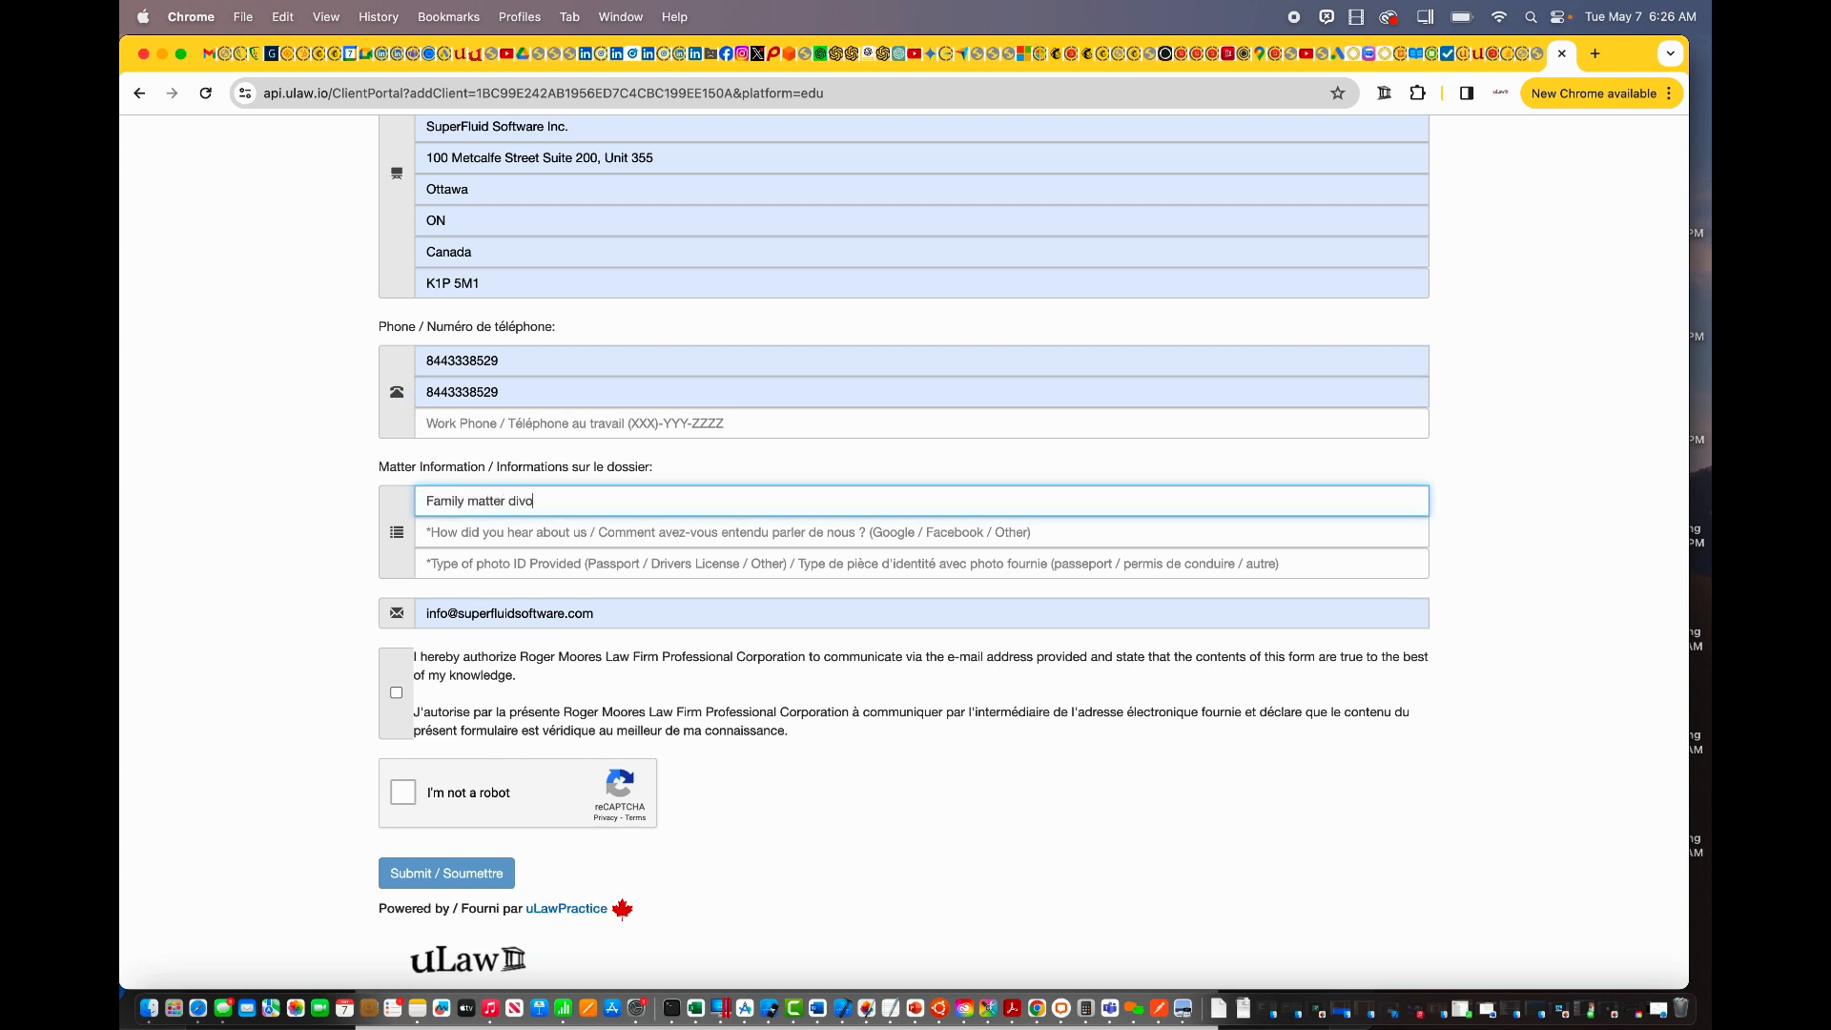
text(rce with my souse Charles Dickens)
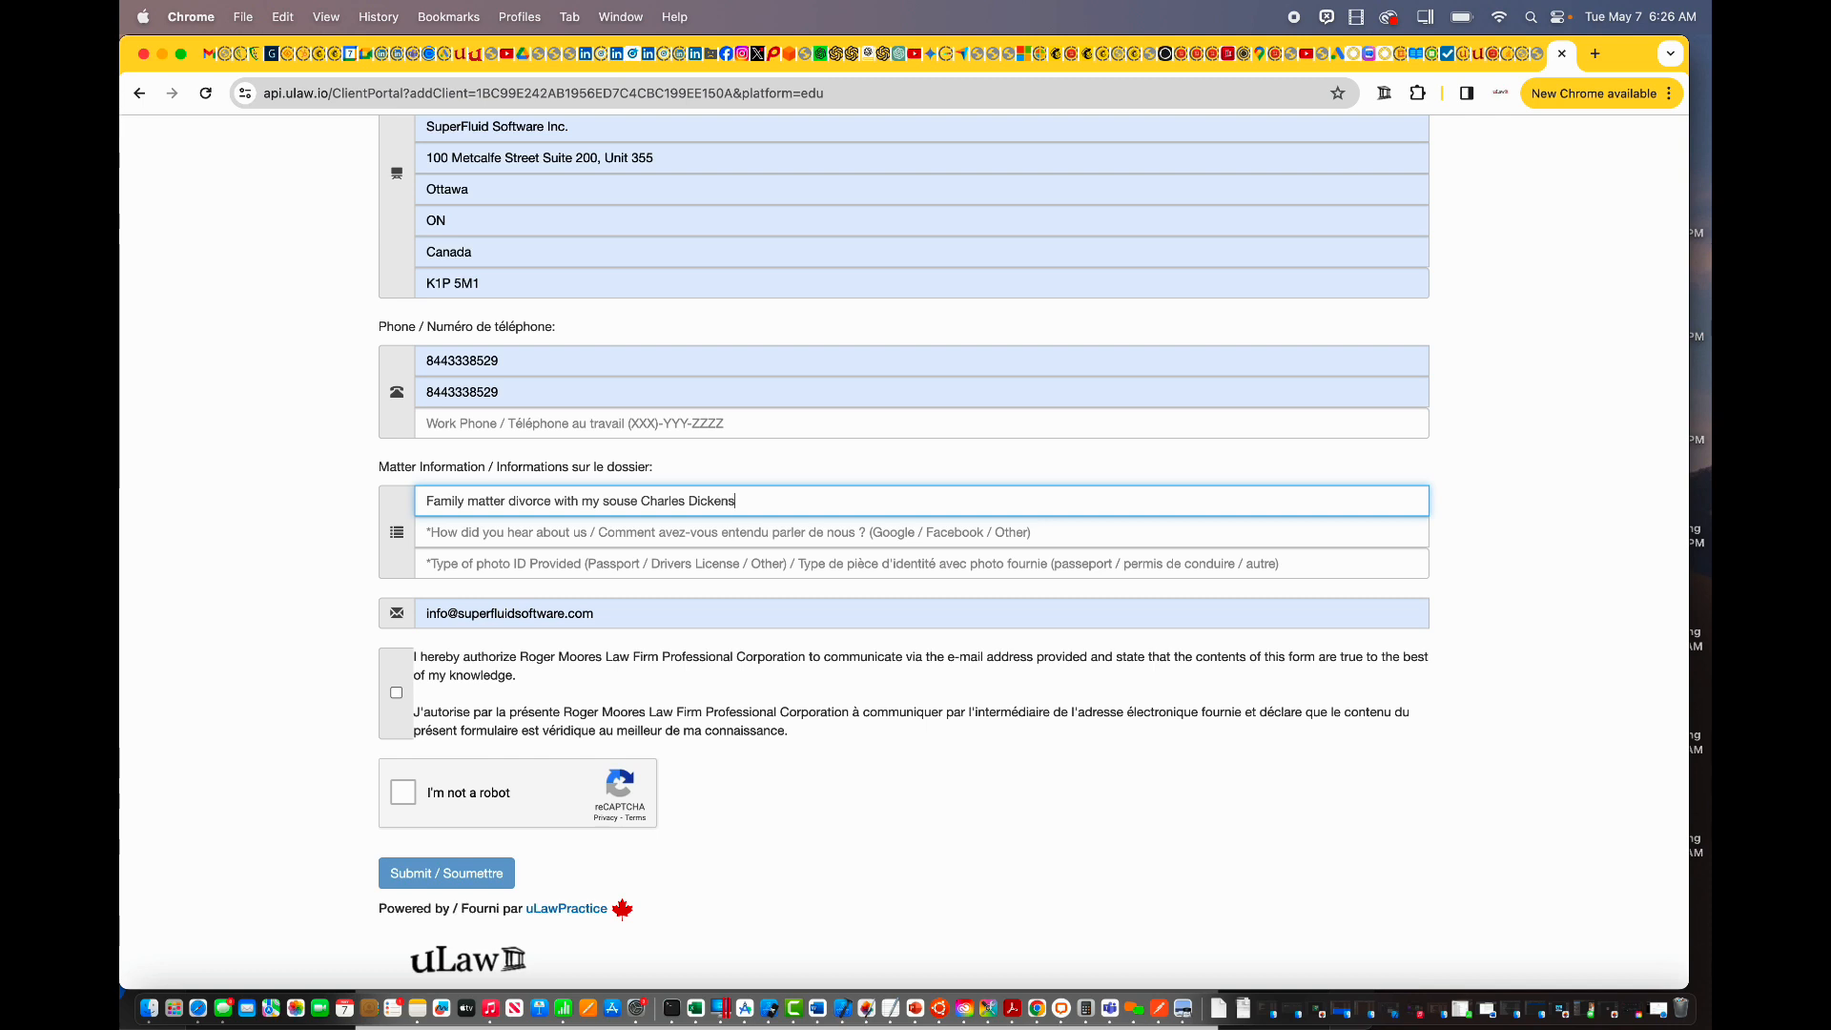
key(Tab)
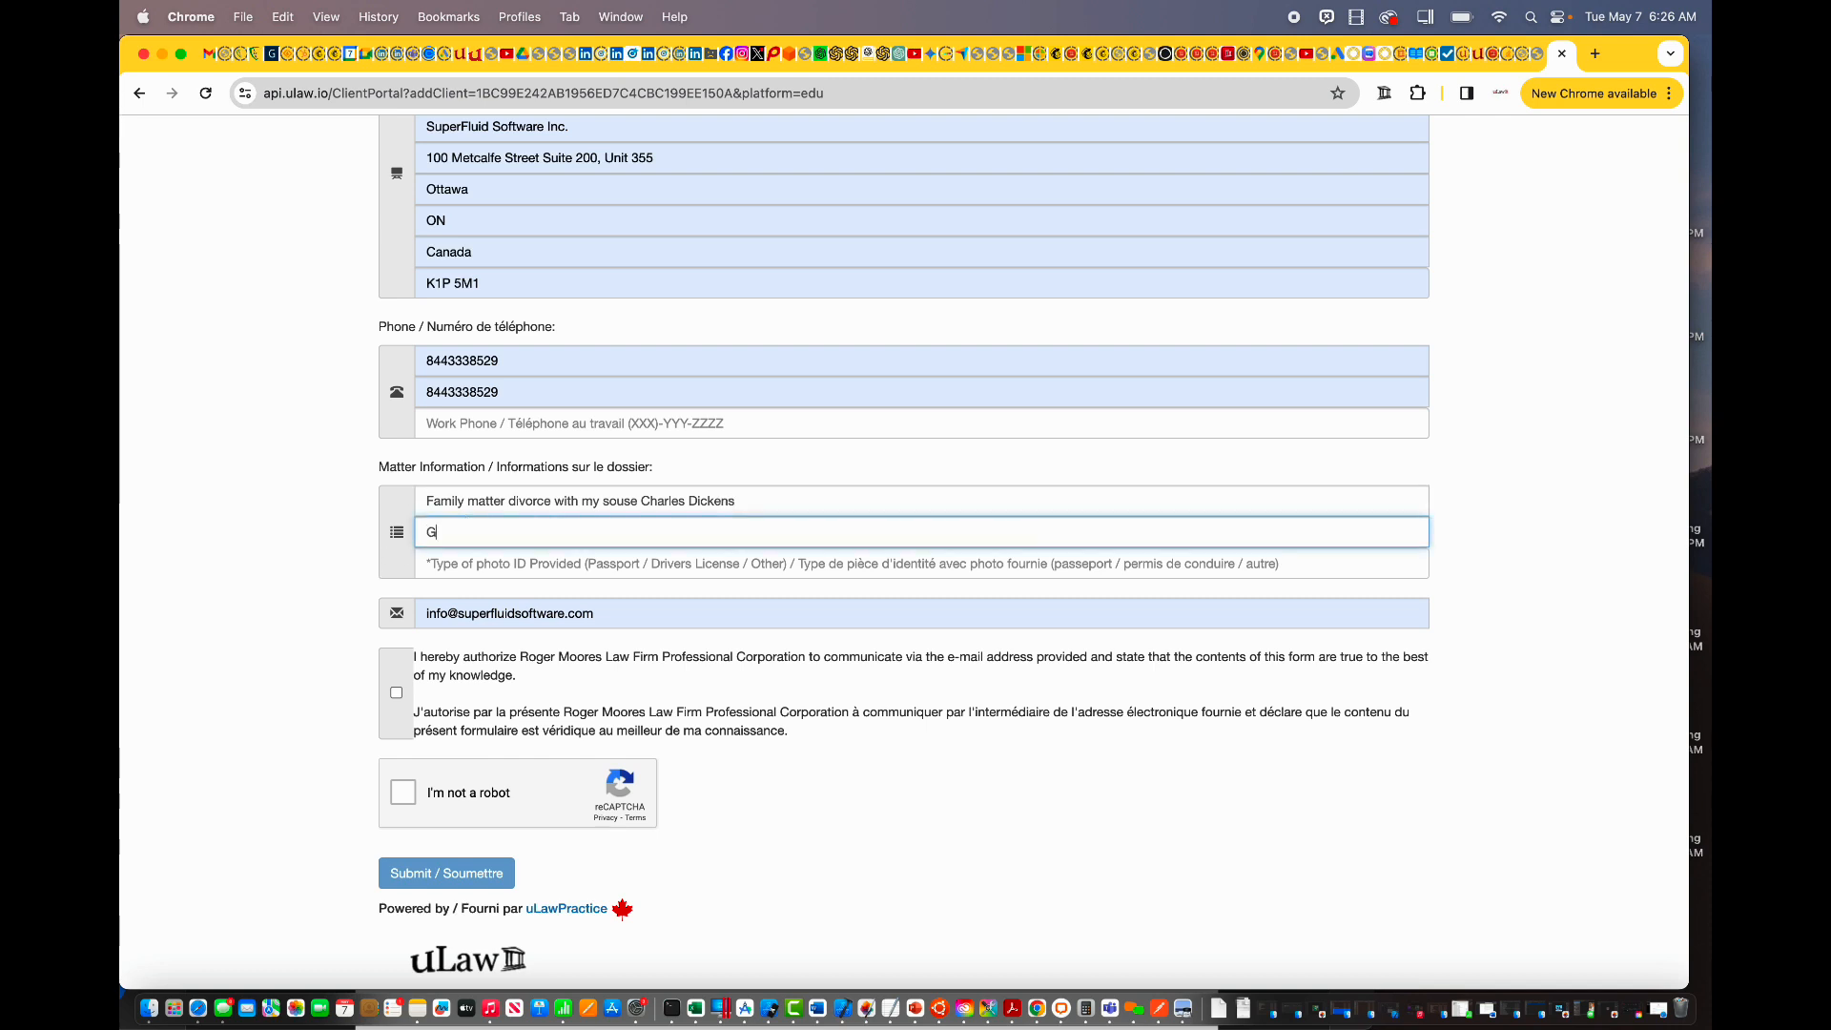
text(Facebook)
key(Tab)
text(D)
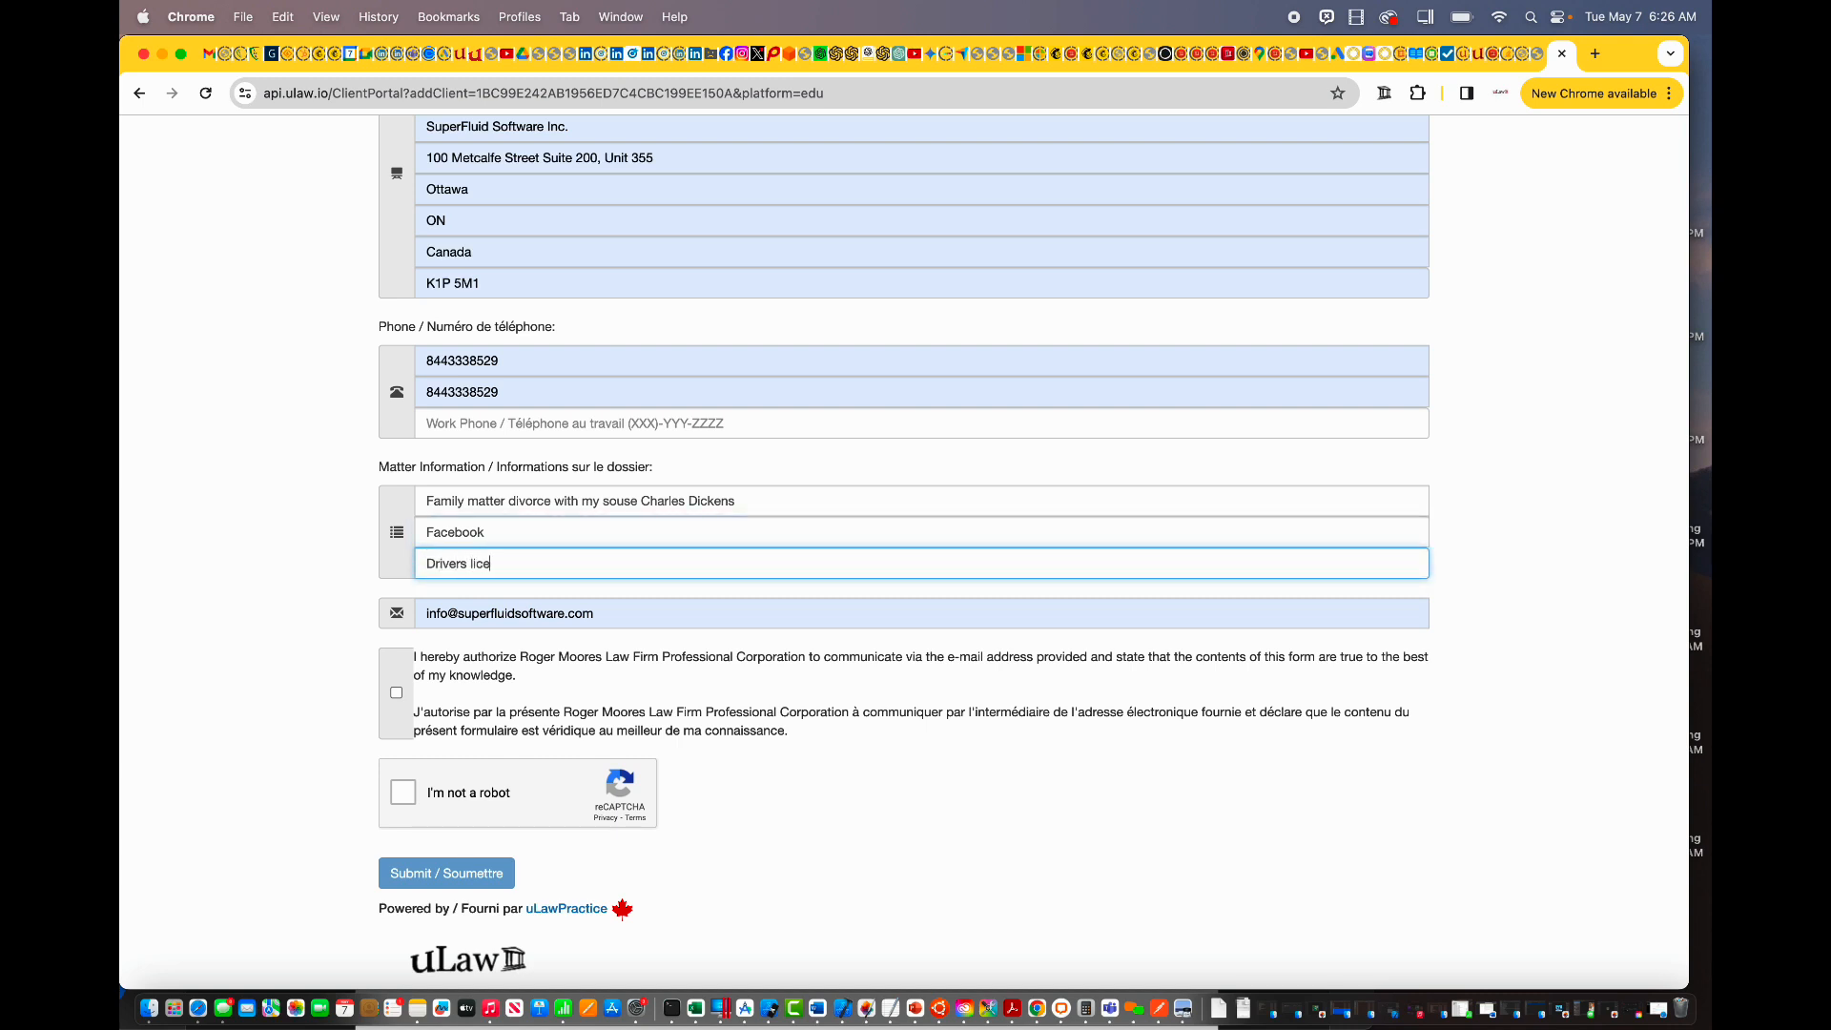
Step: Consent to e-mail contact, correct the client's e-mail address, and pass the reCAPTCHA
click(395, 692)
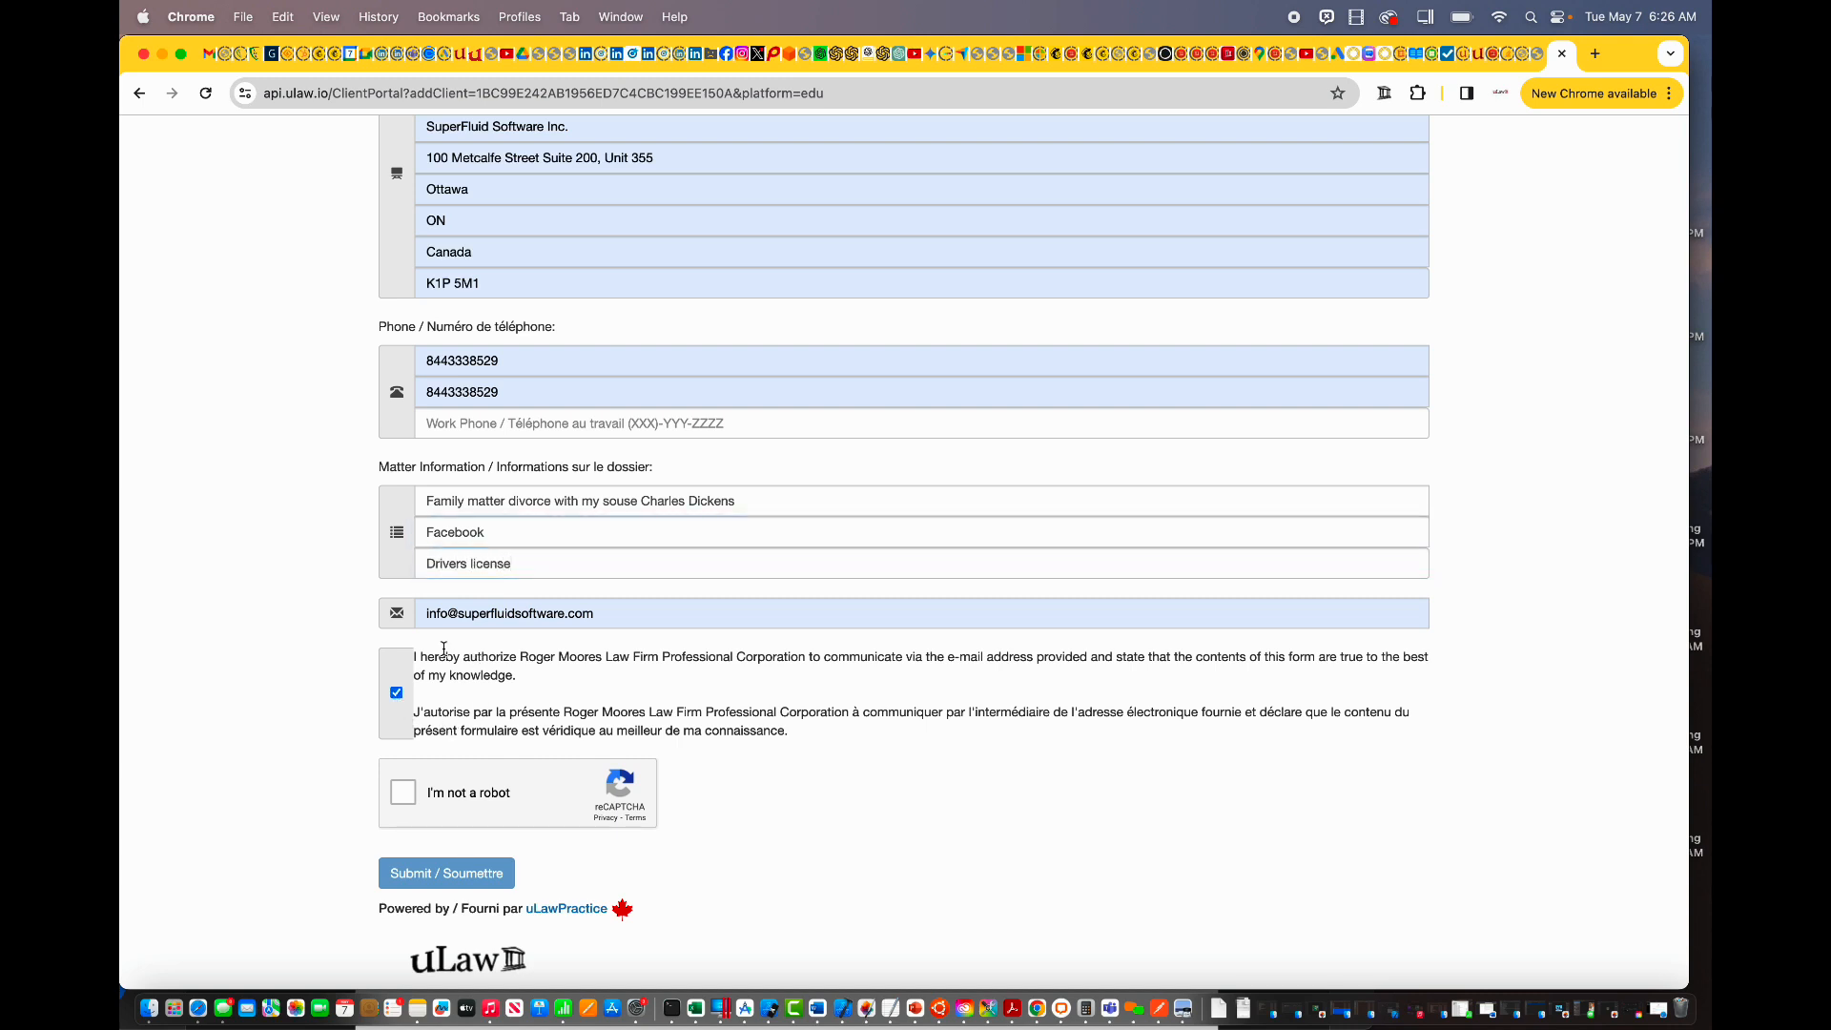
triple_click(452, 613)
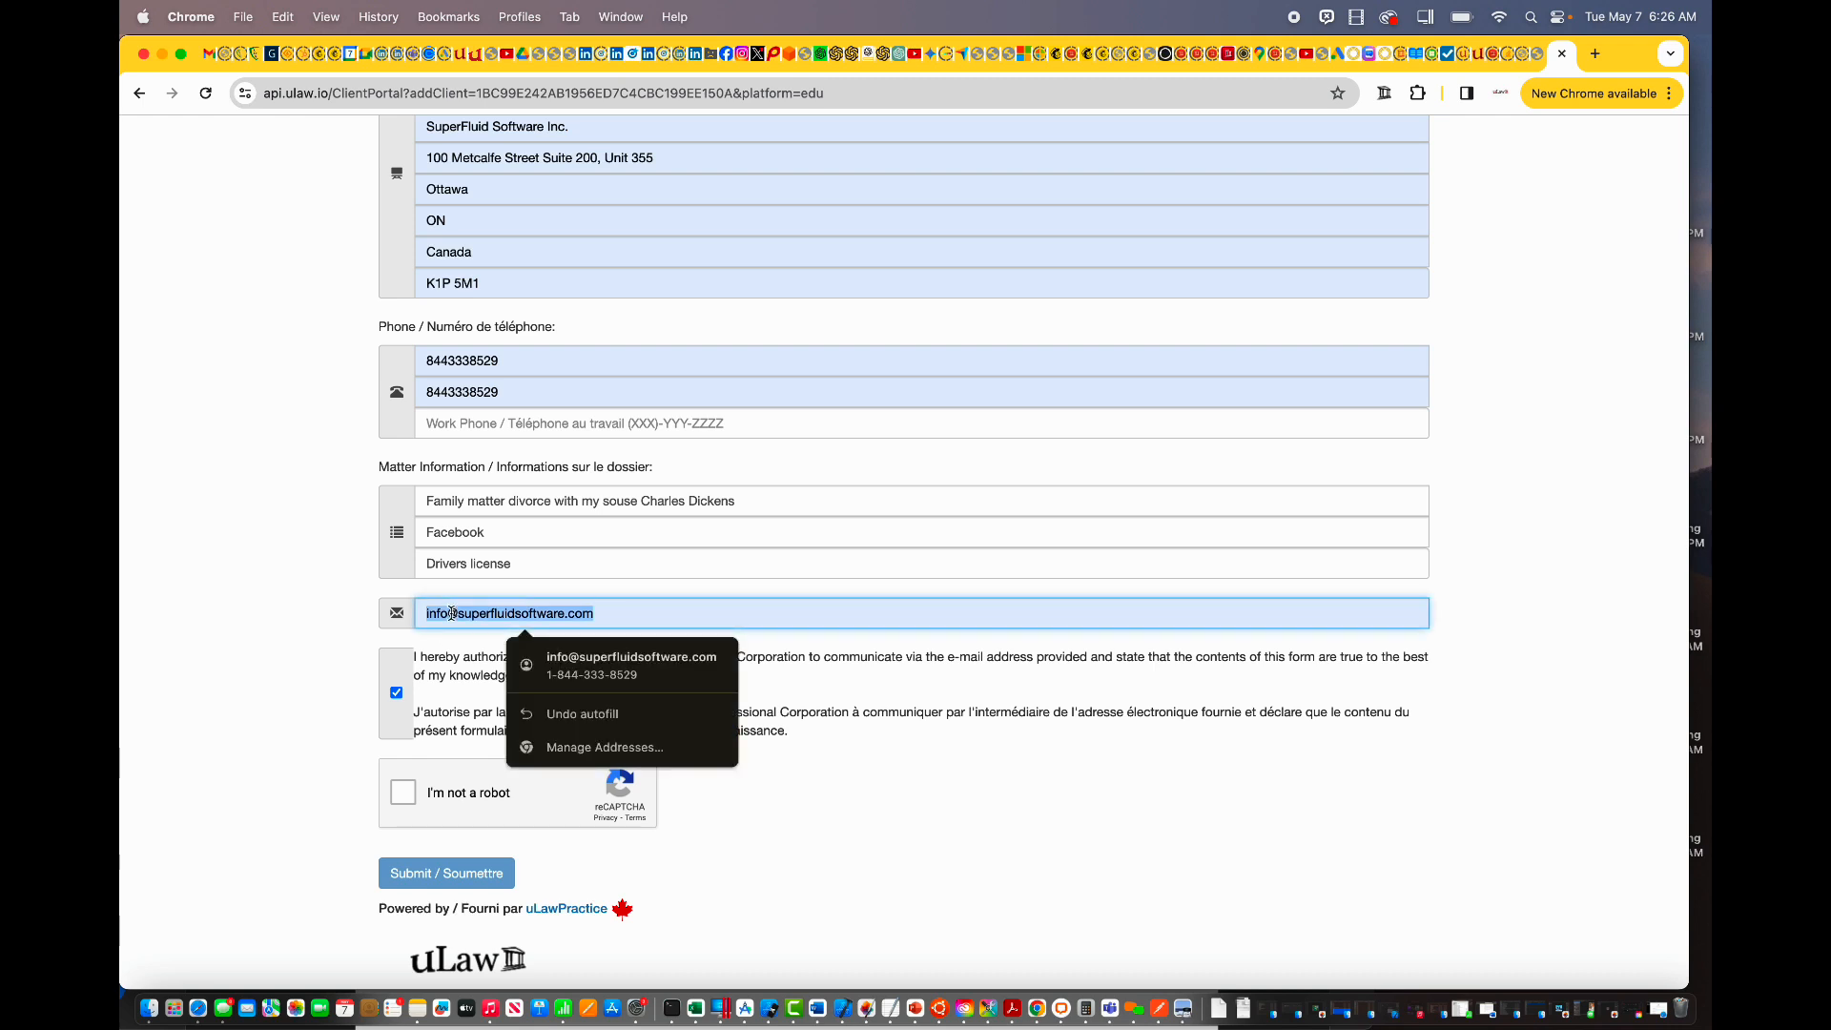
key(BackSpace)
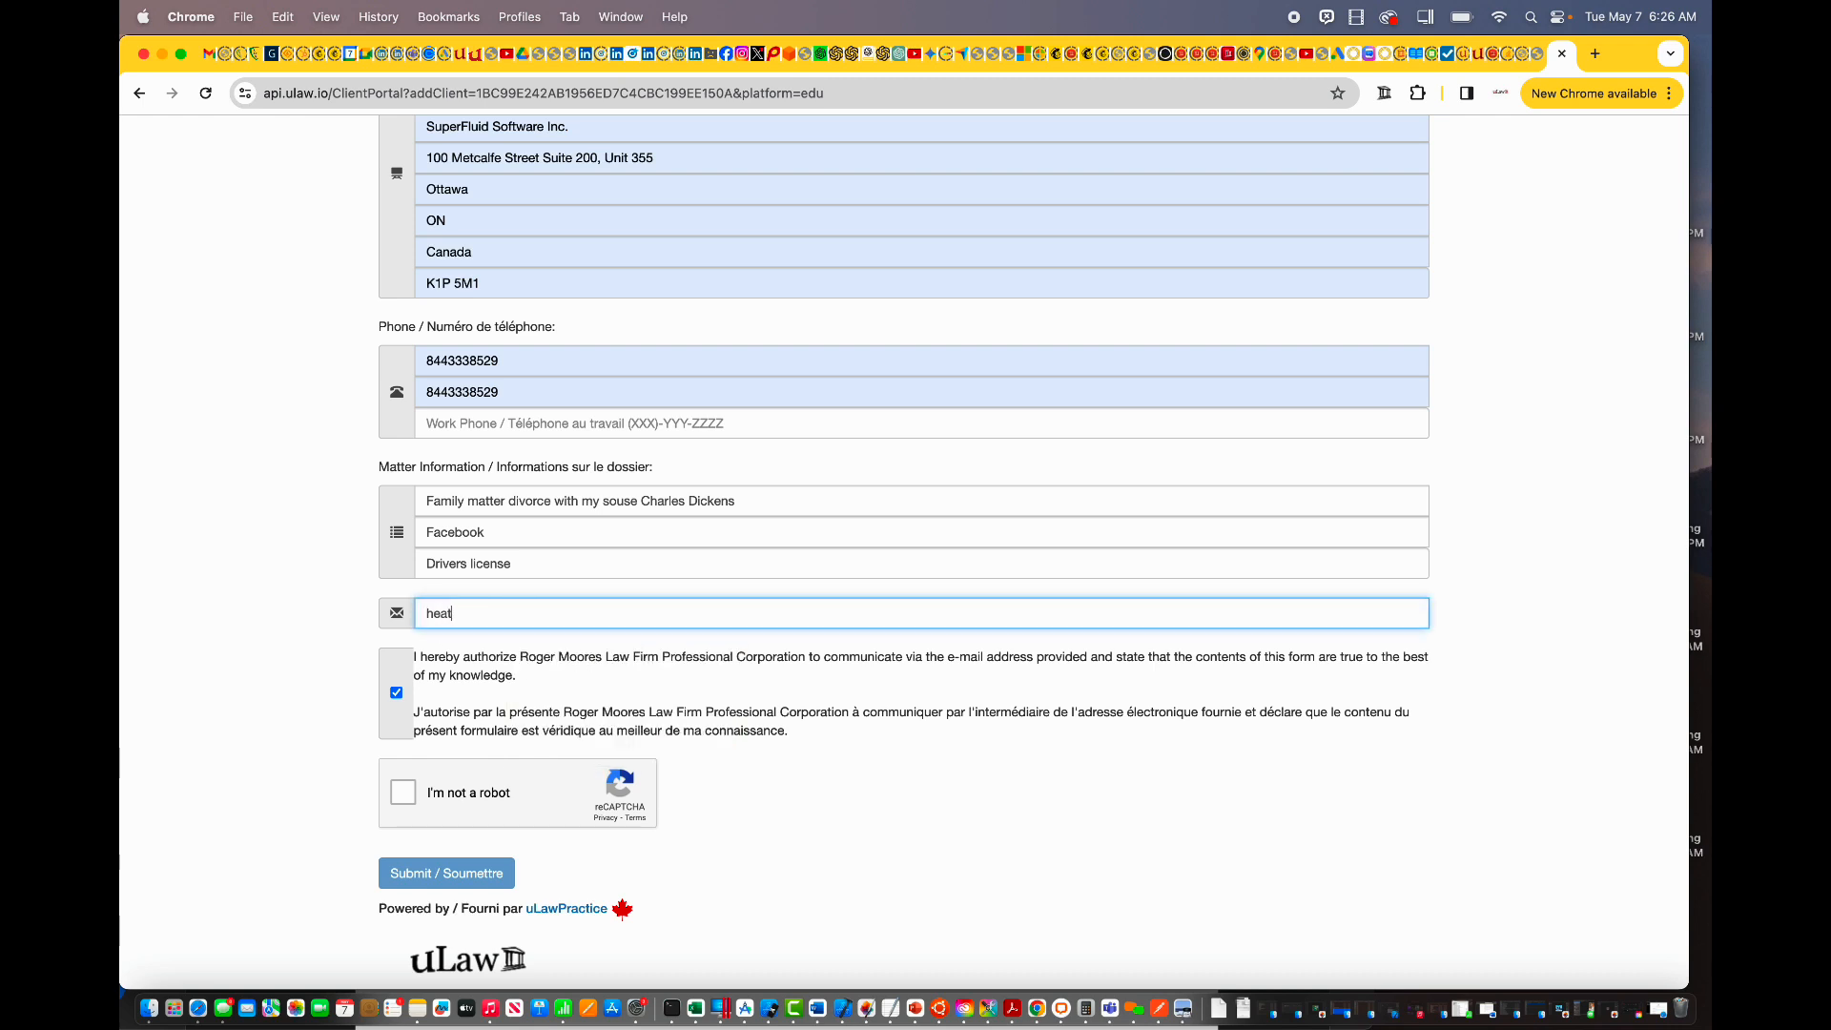
click(452, 617)
text(h)
click(402, 791)
Step: Submit the intake form, then return to the uLawPractice tab after the thank-you page
click(449, 869)
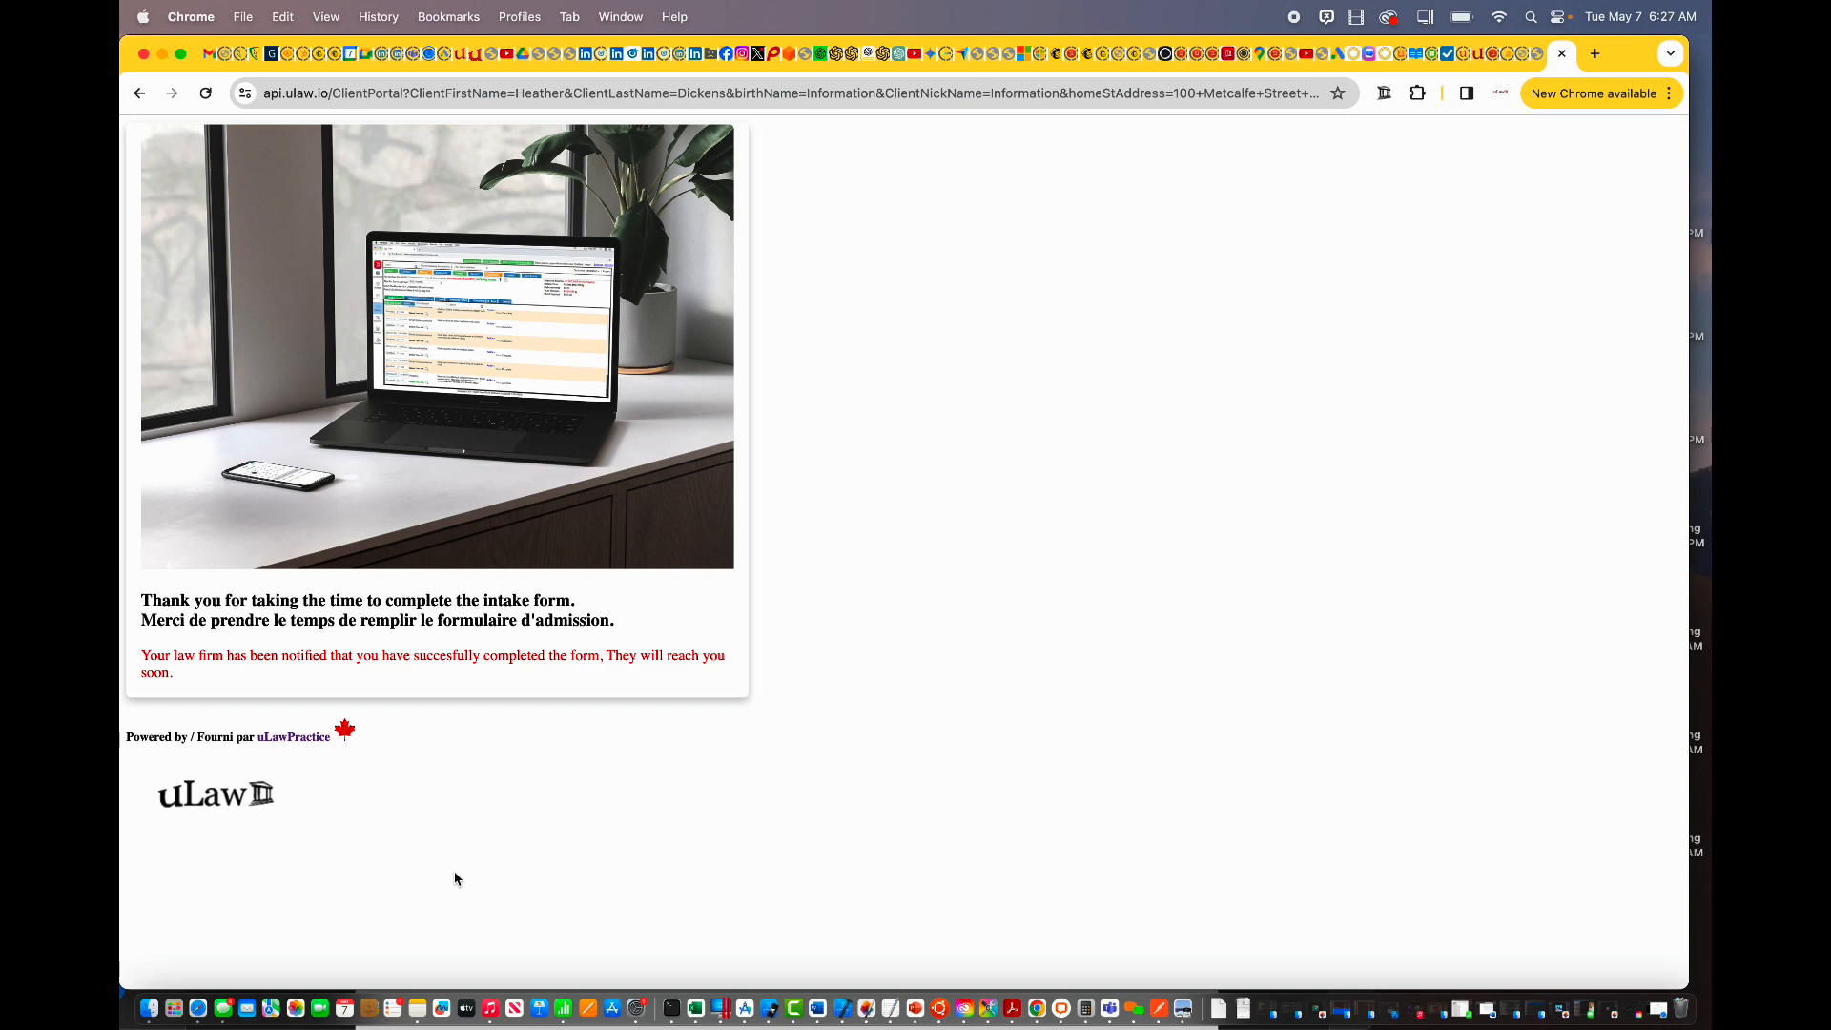
click(478, 59)
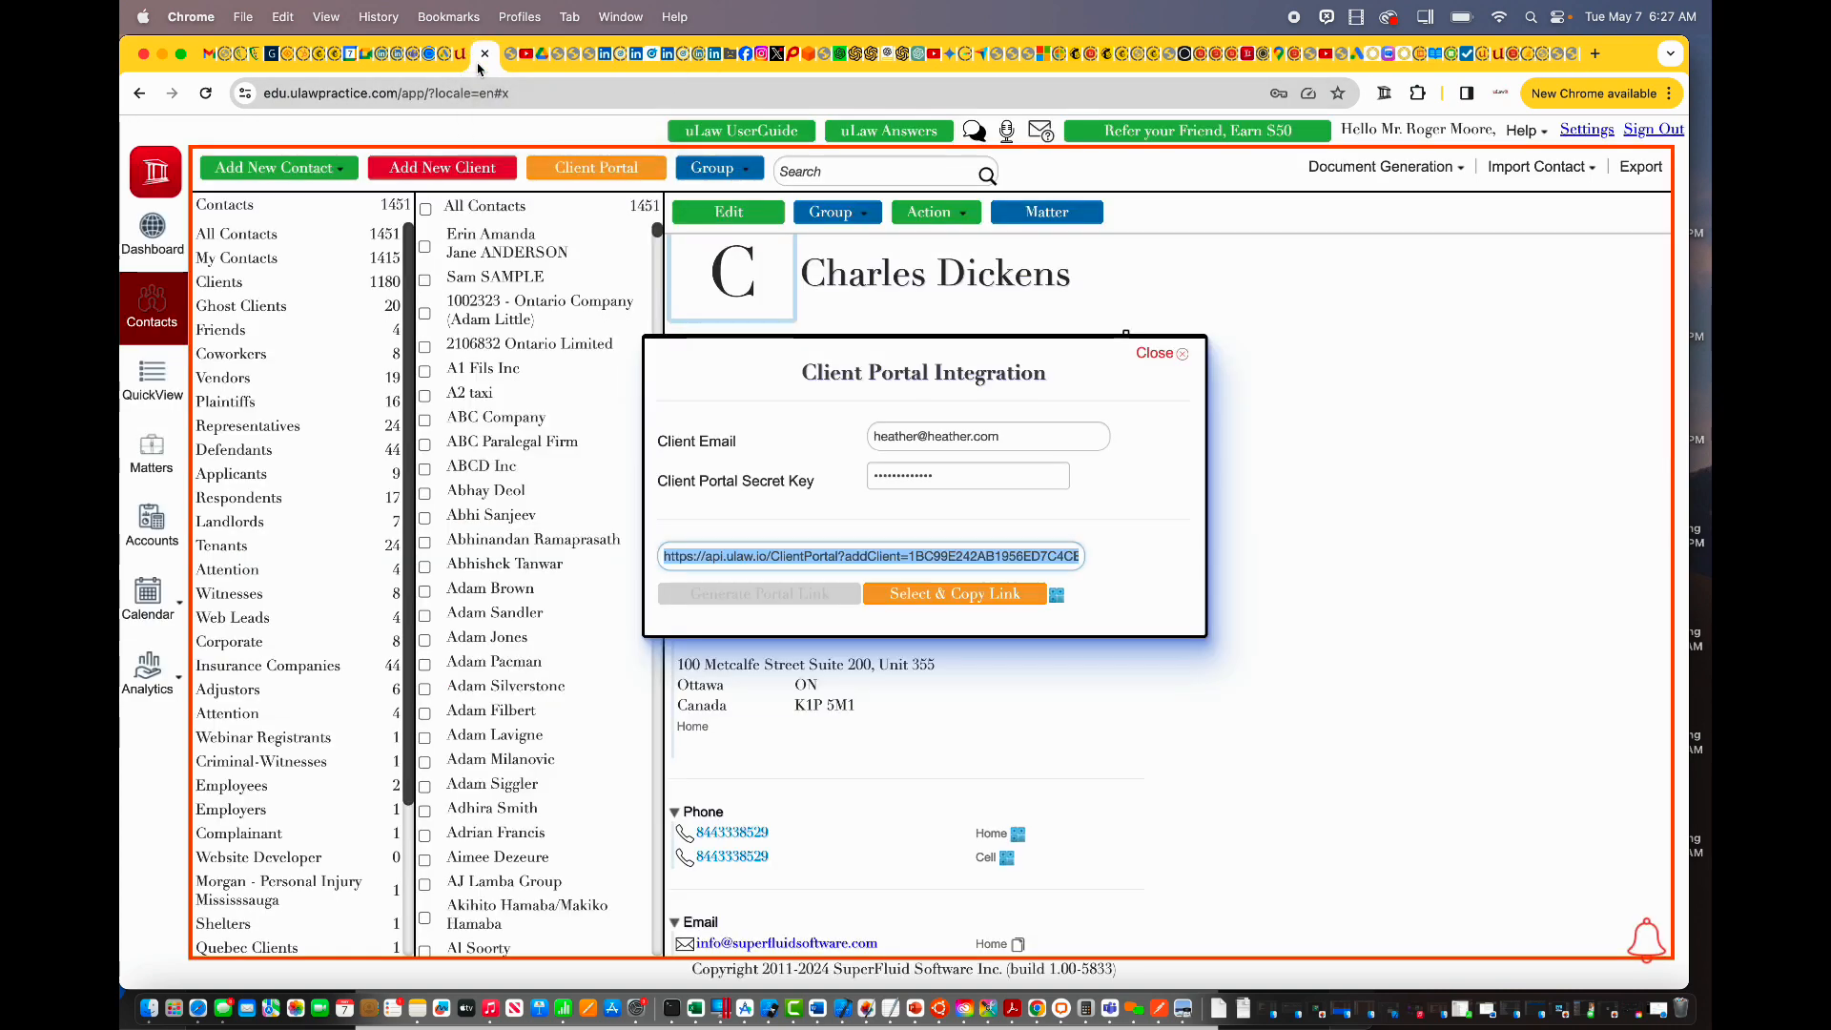
Step: Check Face ID Verification in Contacts settings, then open the new client from Recently Modified Contacts
click(1157, 353)
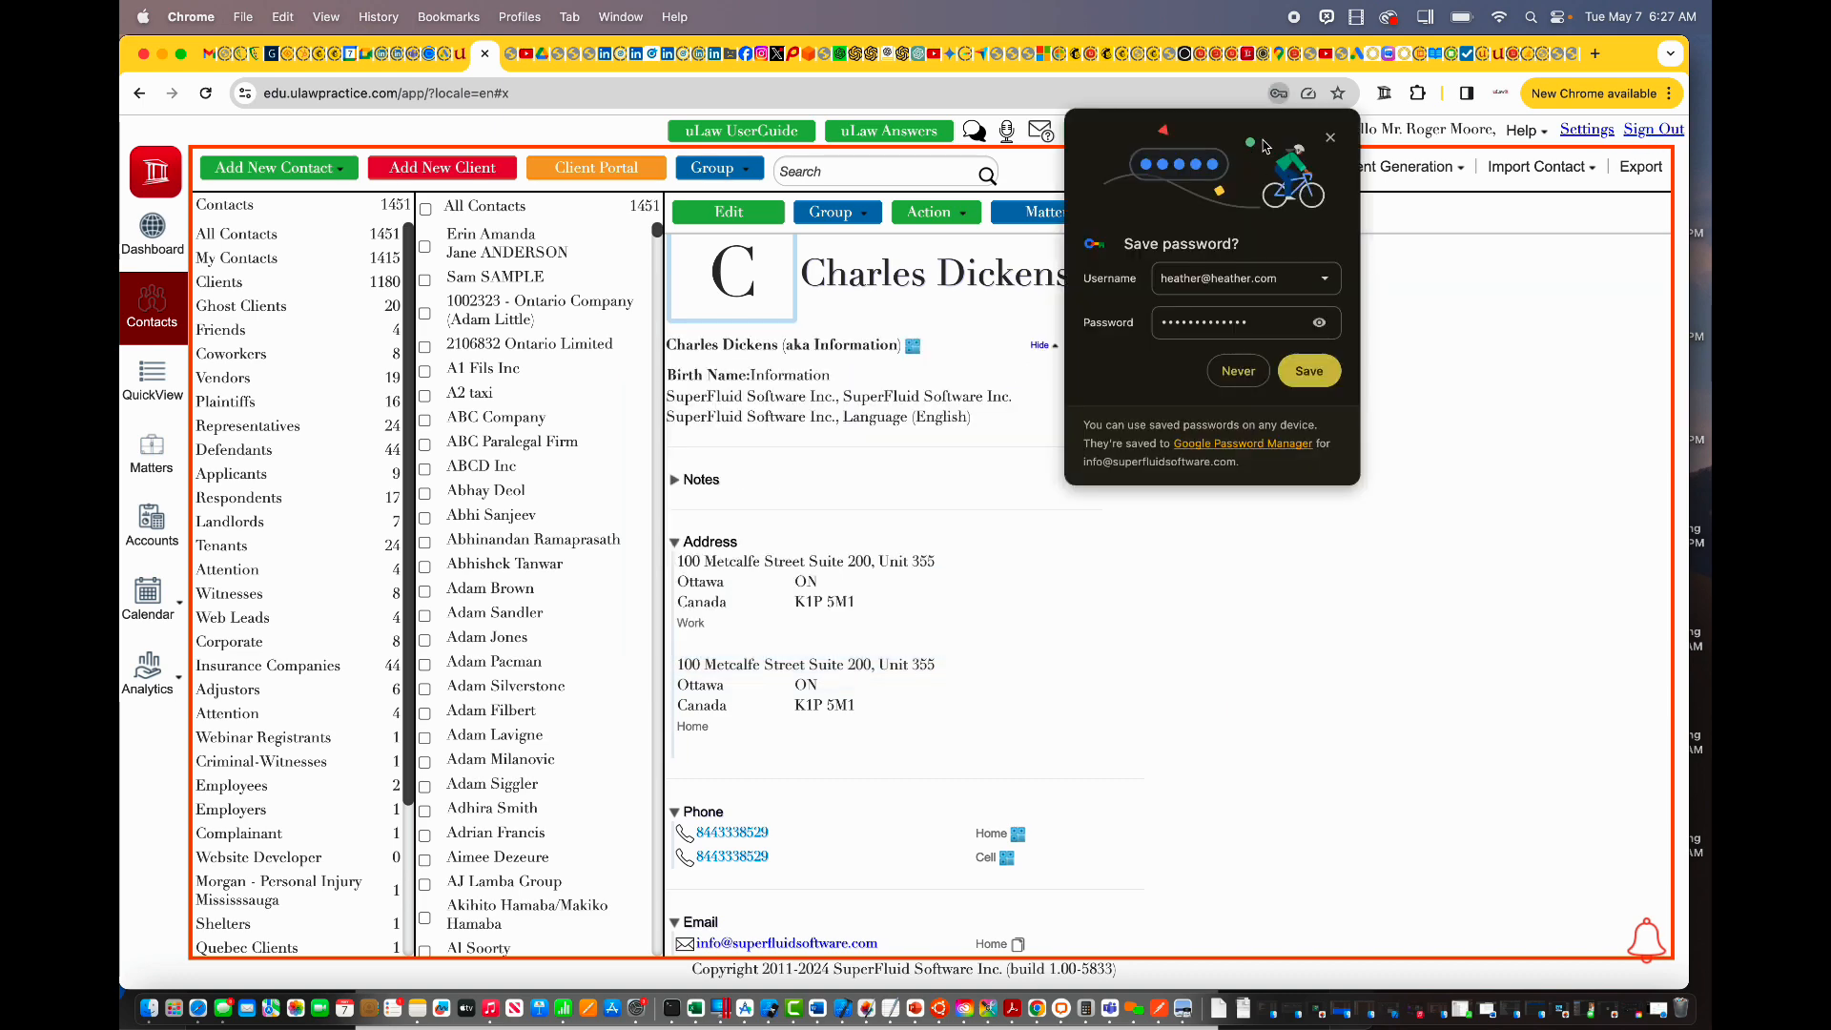
click(1330, 137)
click(1586, 129)
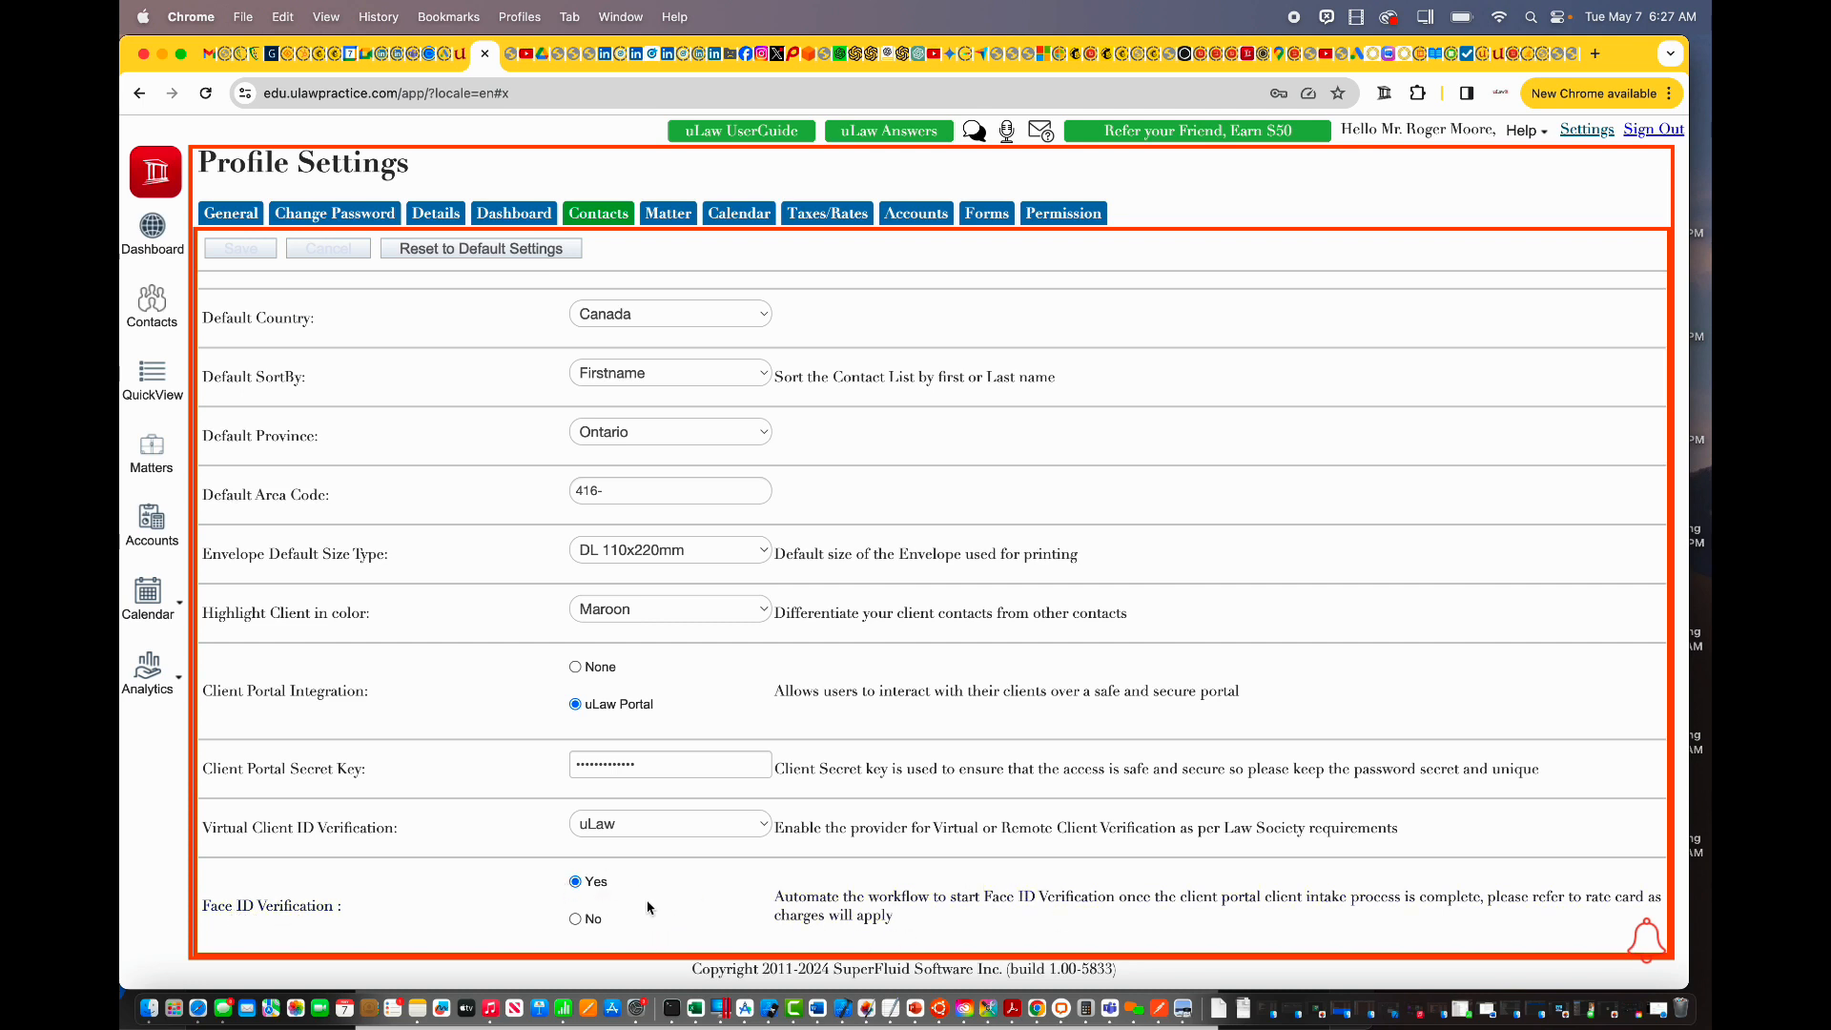
click(161, 303)
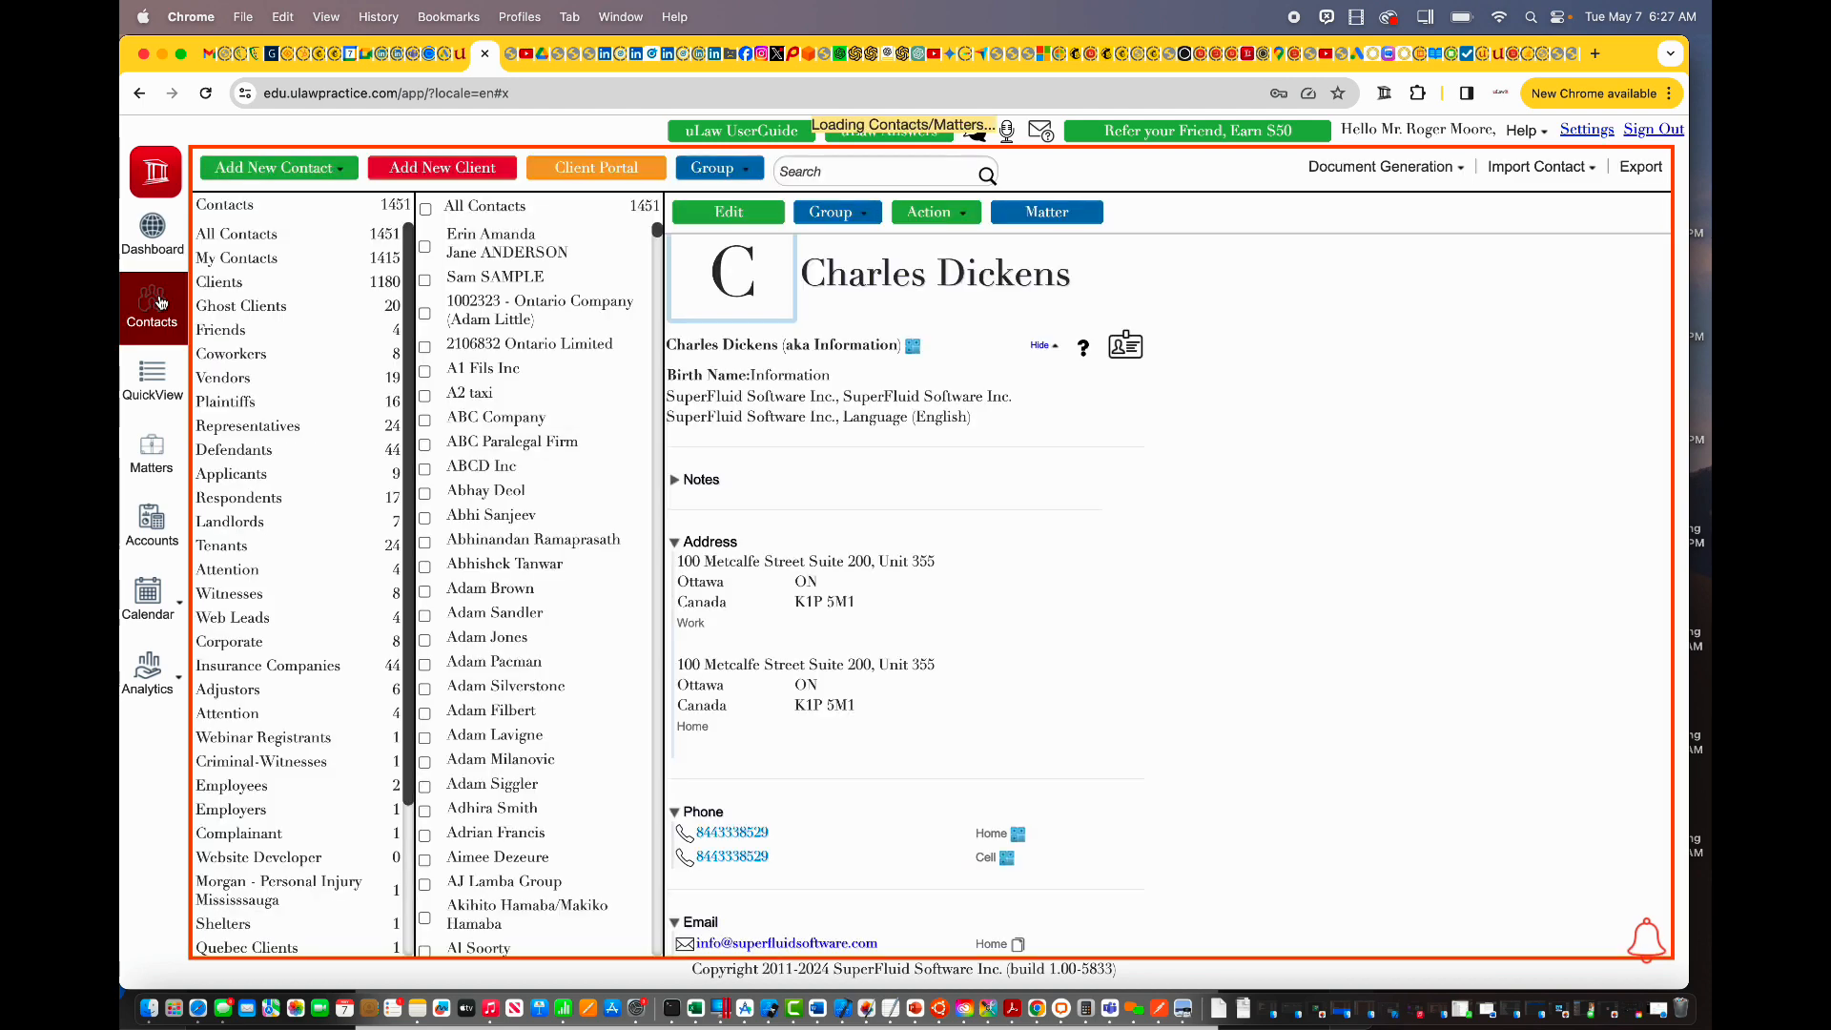
click(158, 231)
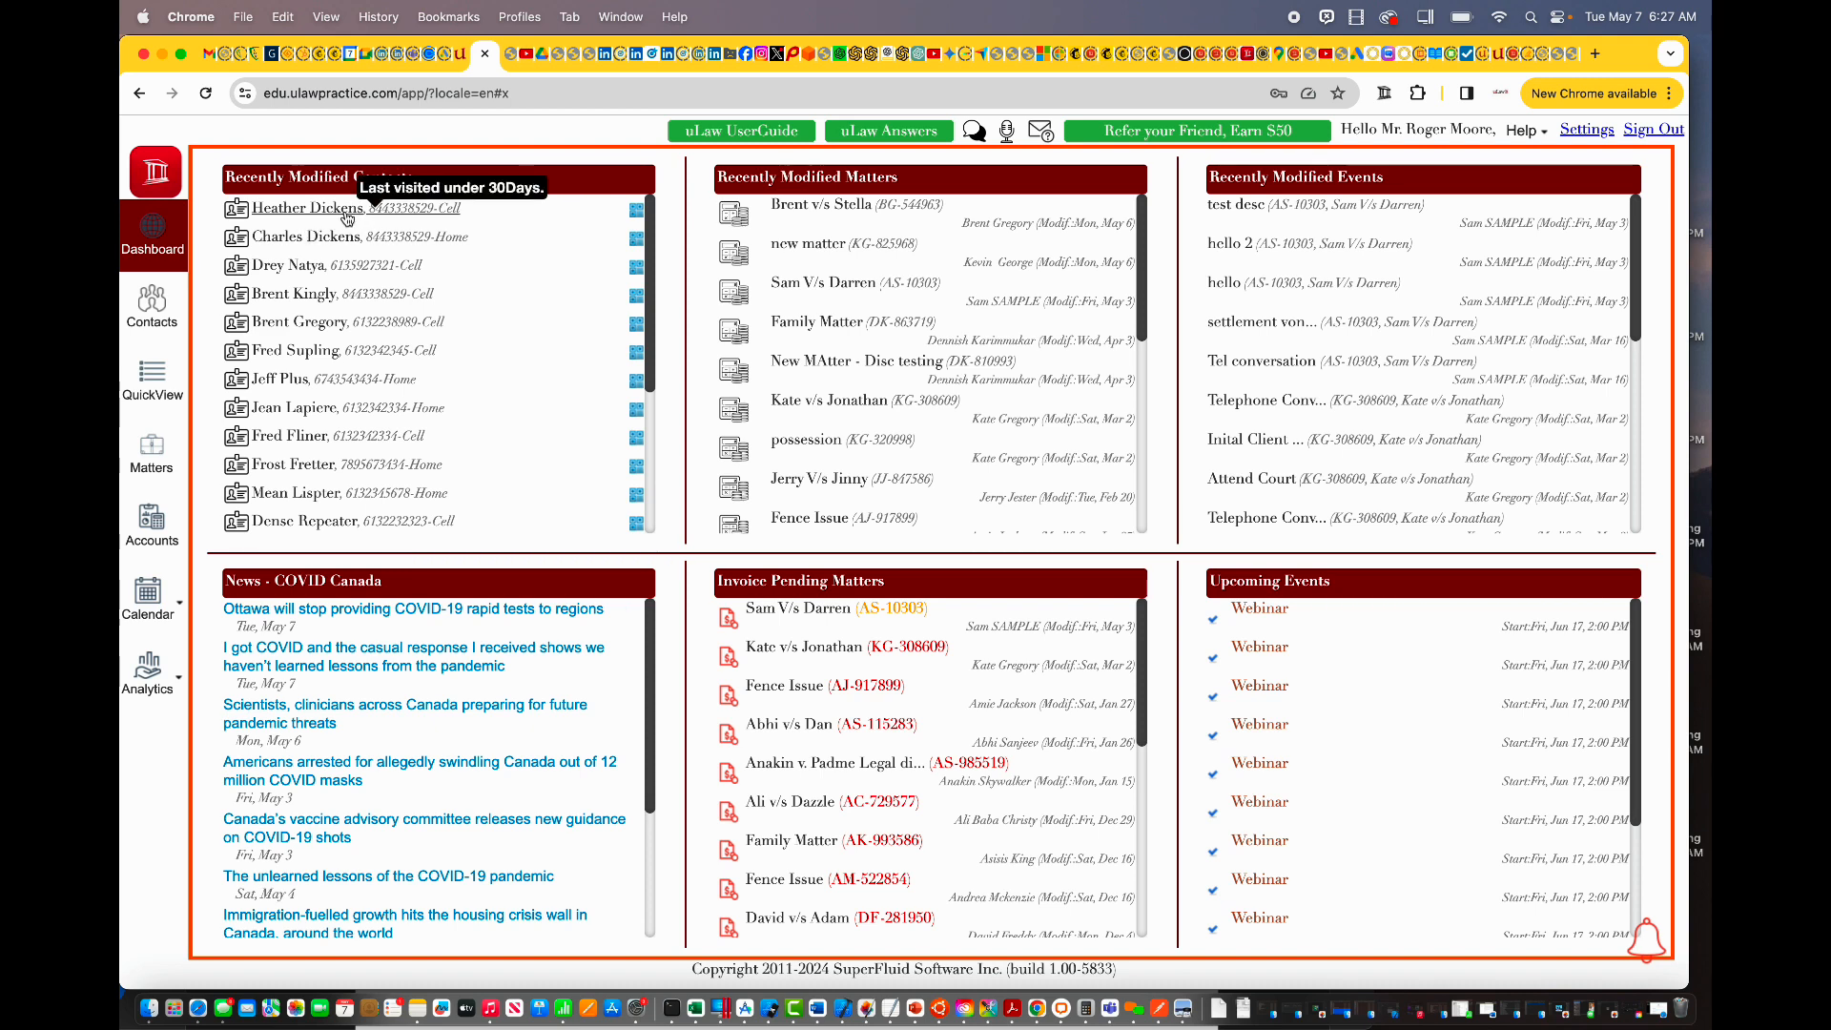
click(347, 211)
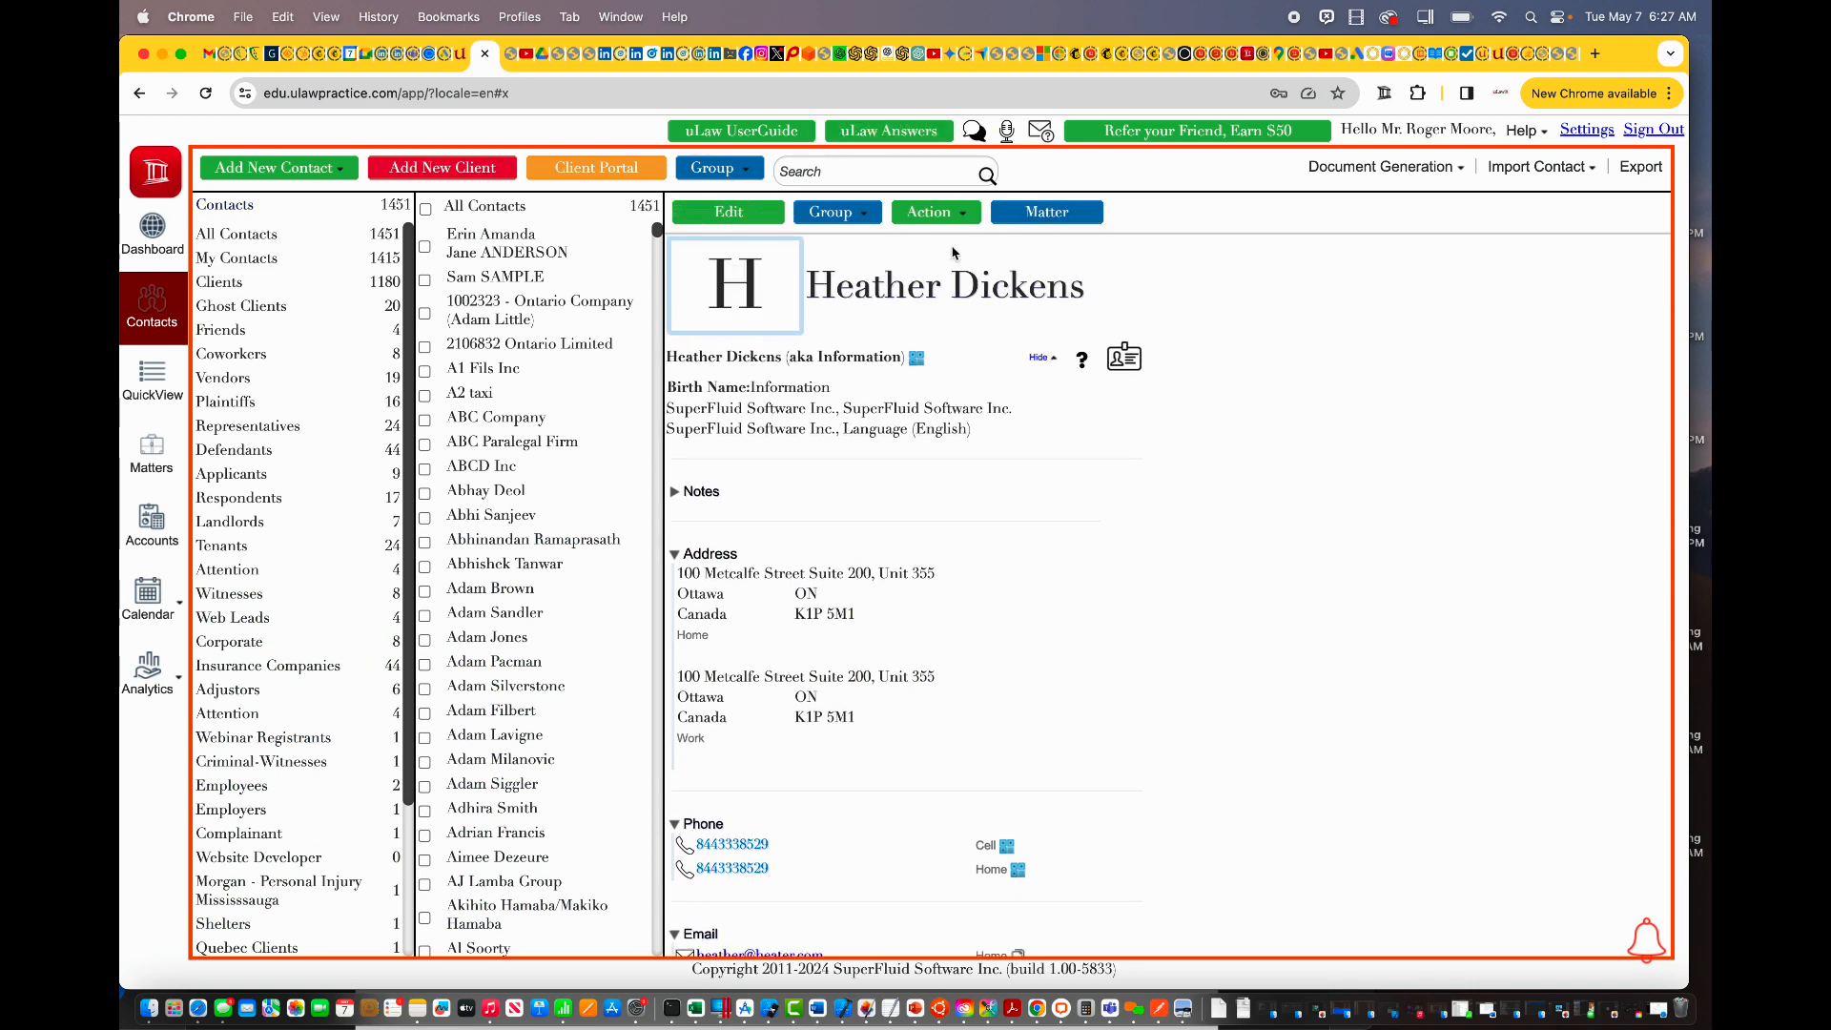
click(929, 215)
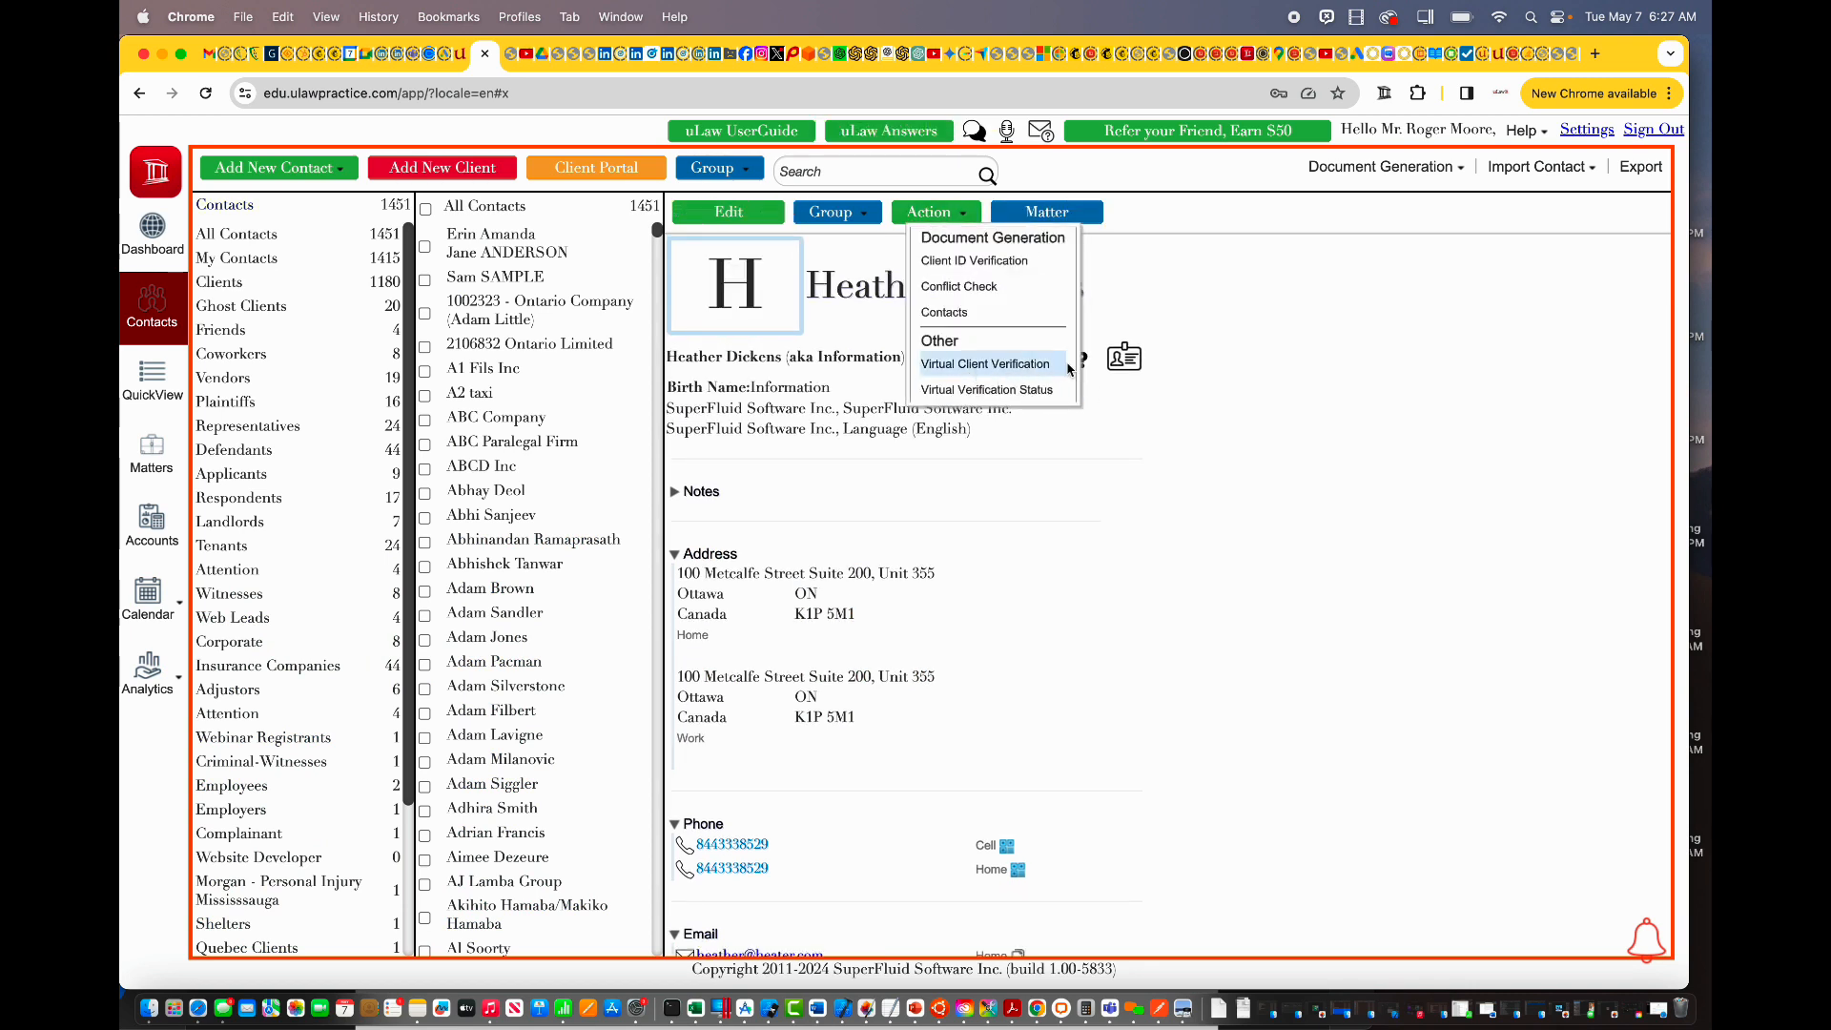
click(1007, 392)
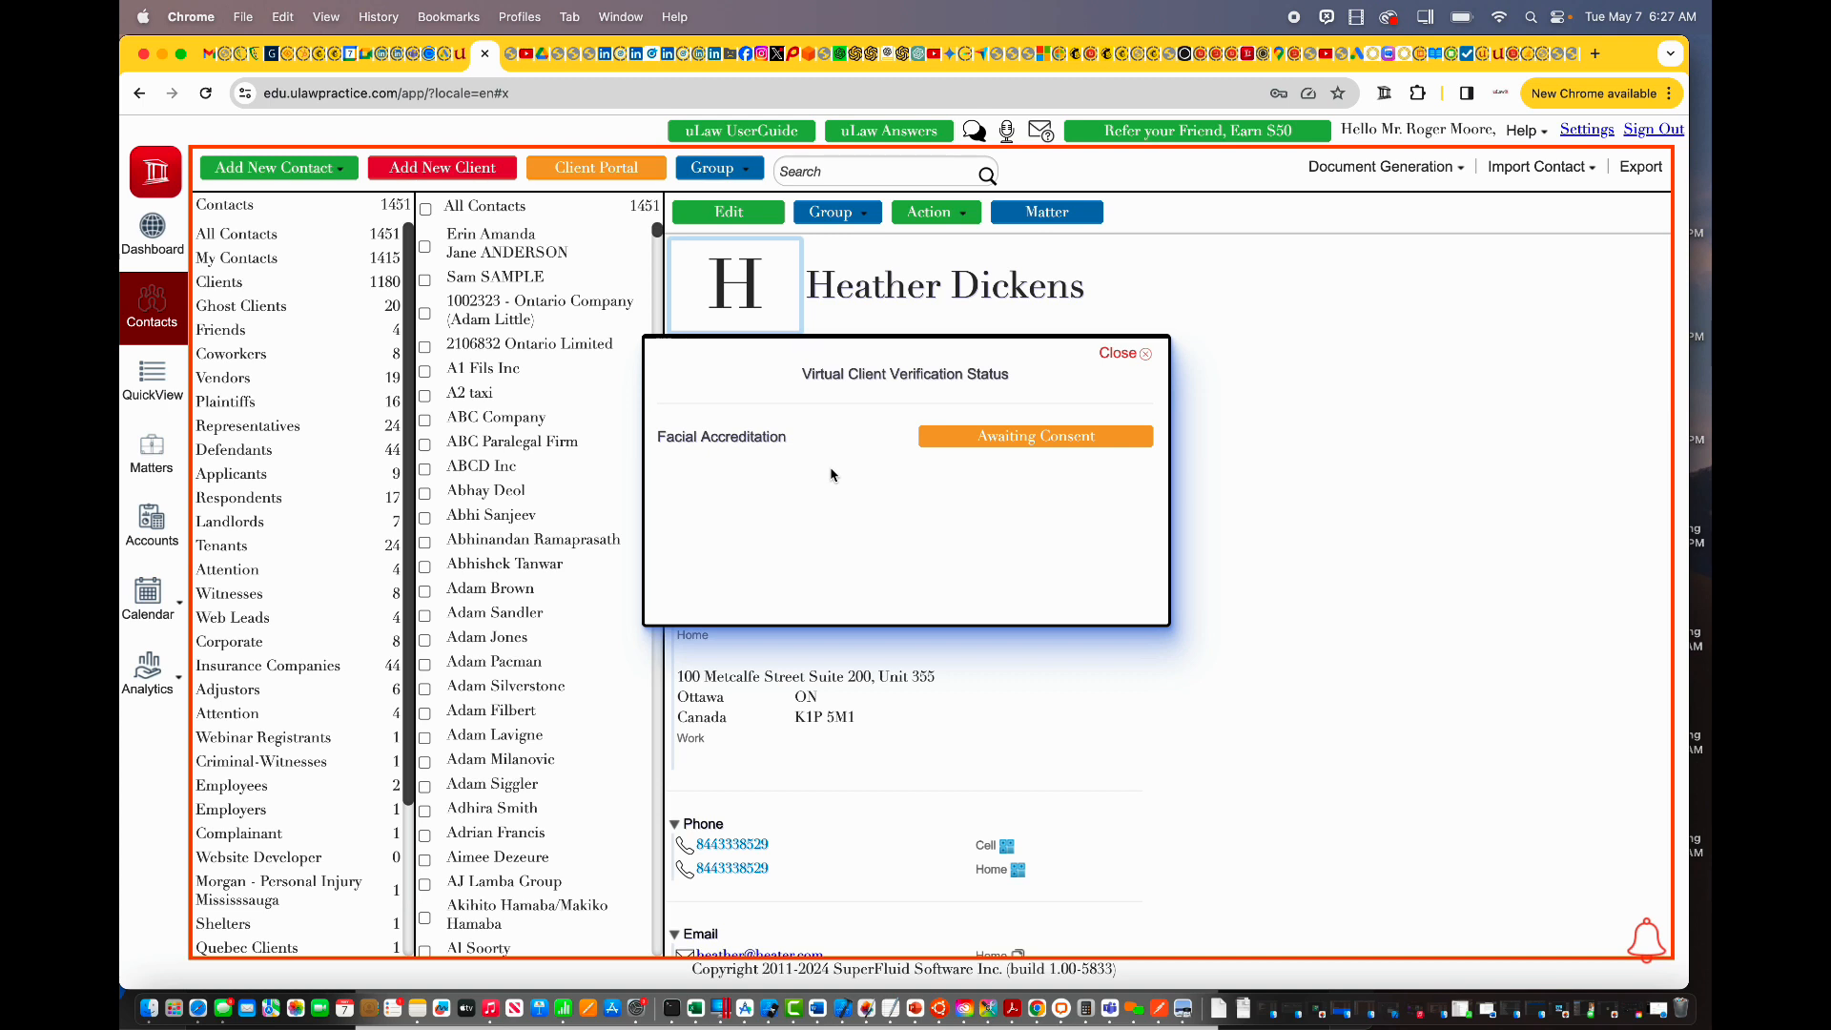
click(1142, 353)
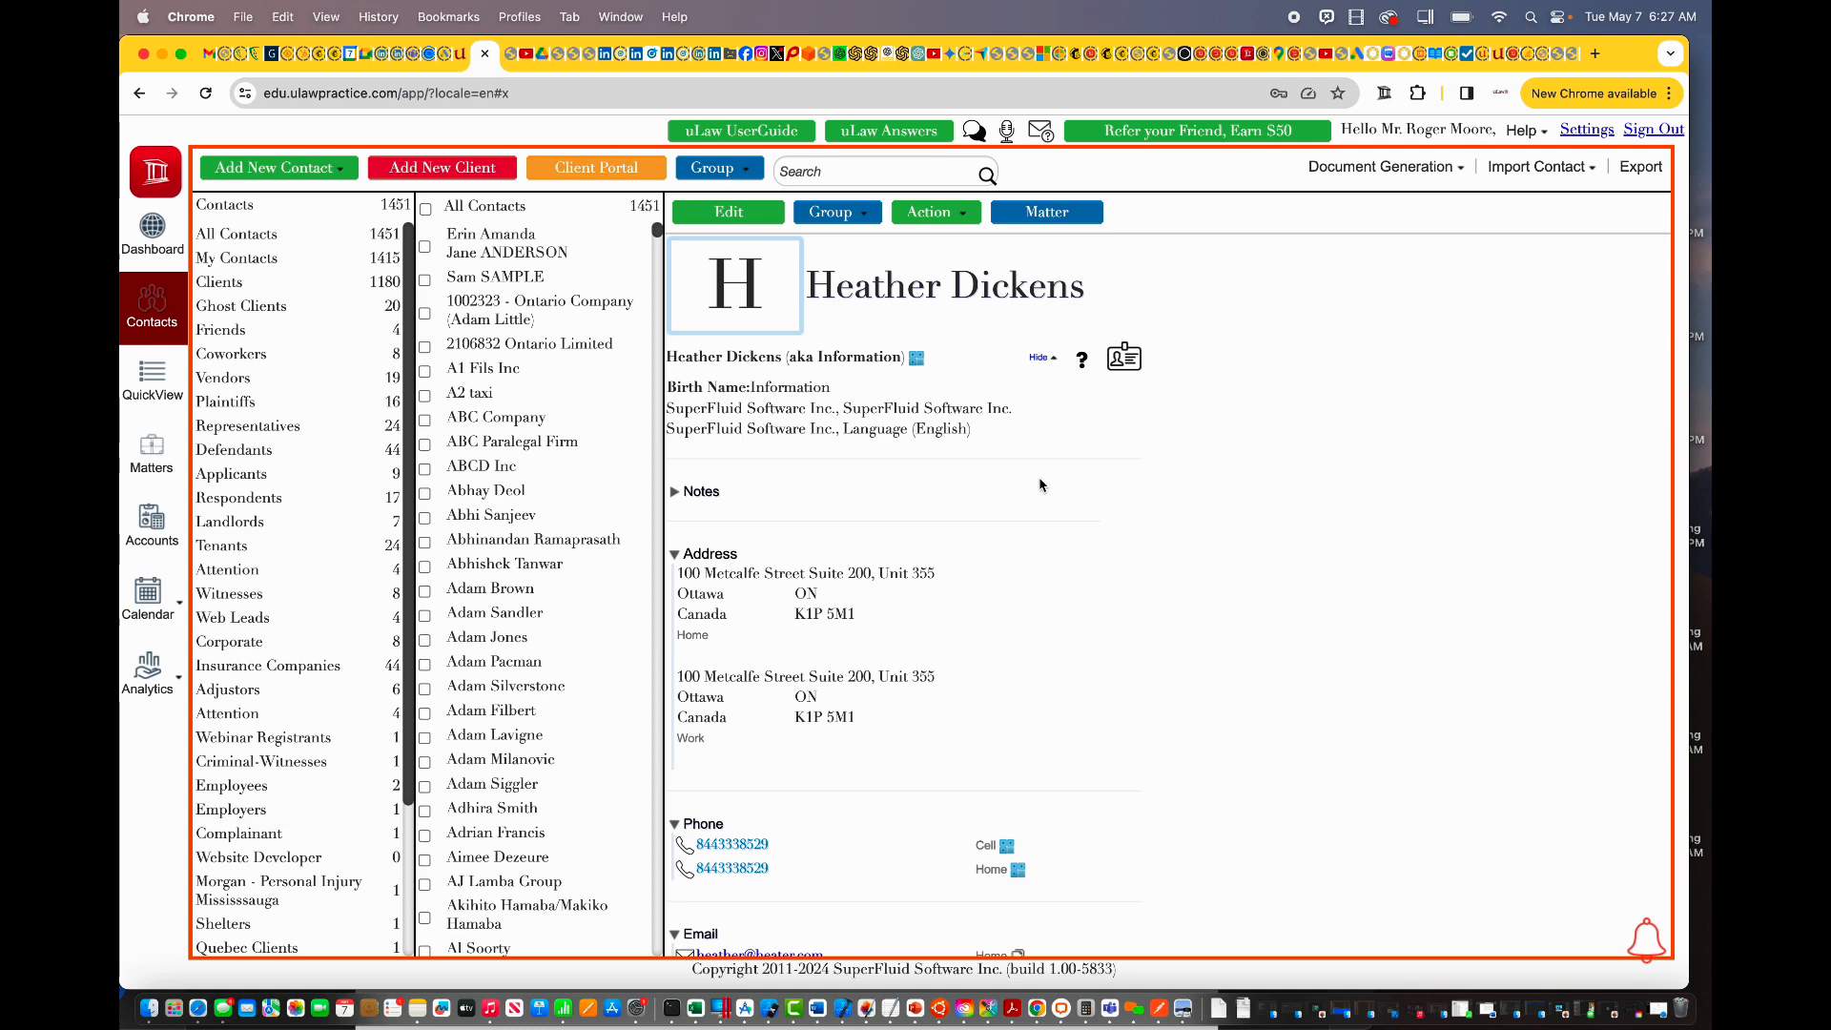
Step: View the Virtual Client Verification rate card from the contact's Action menu
click(1587, 130)
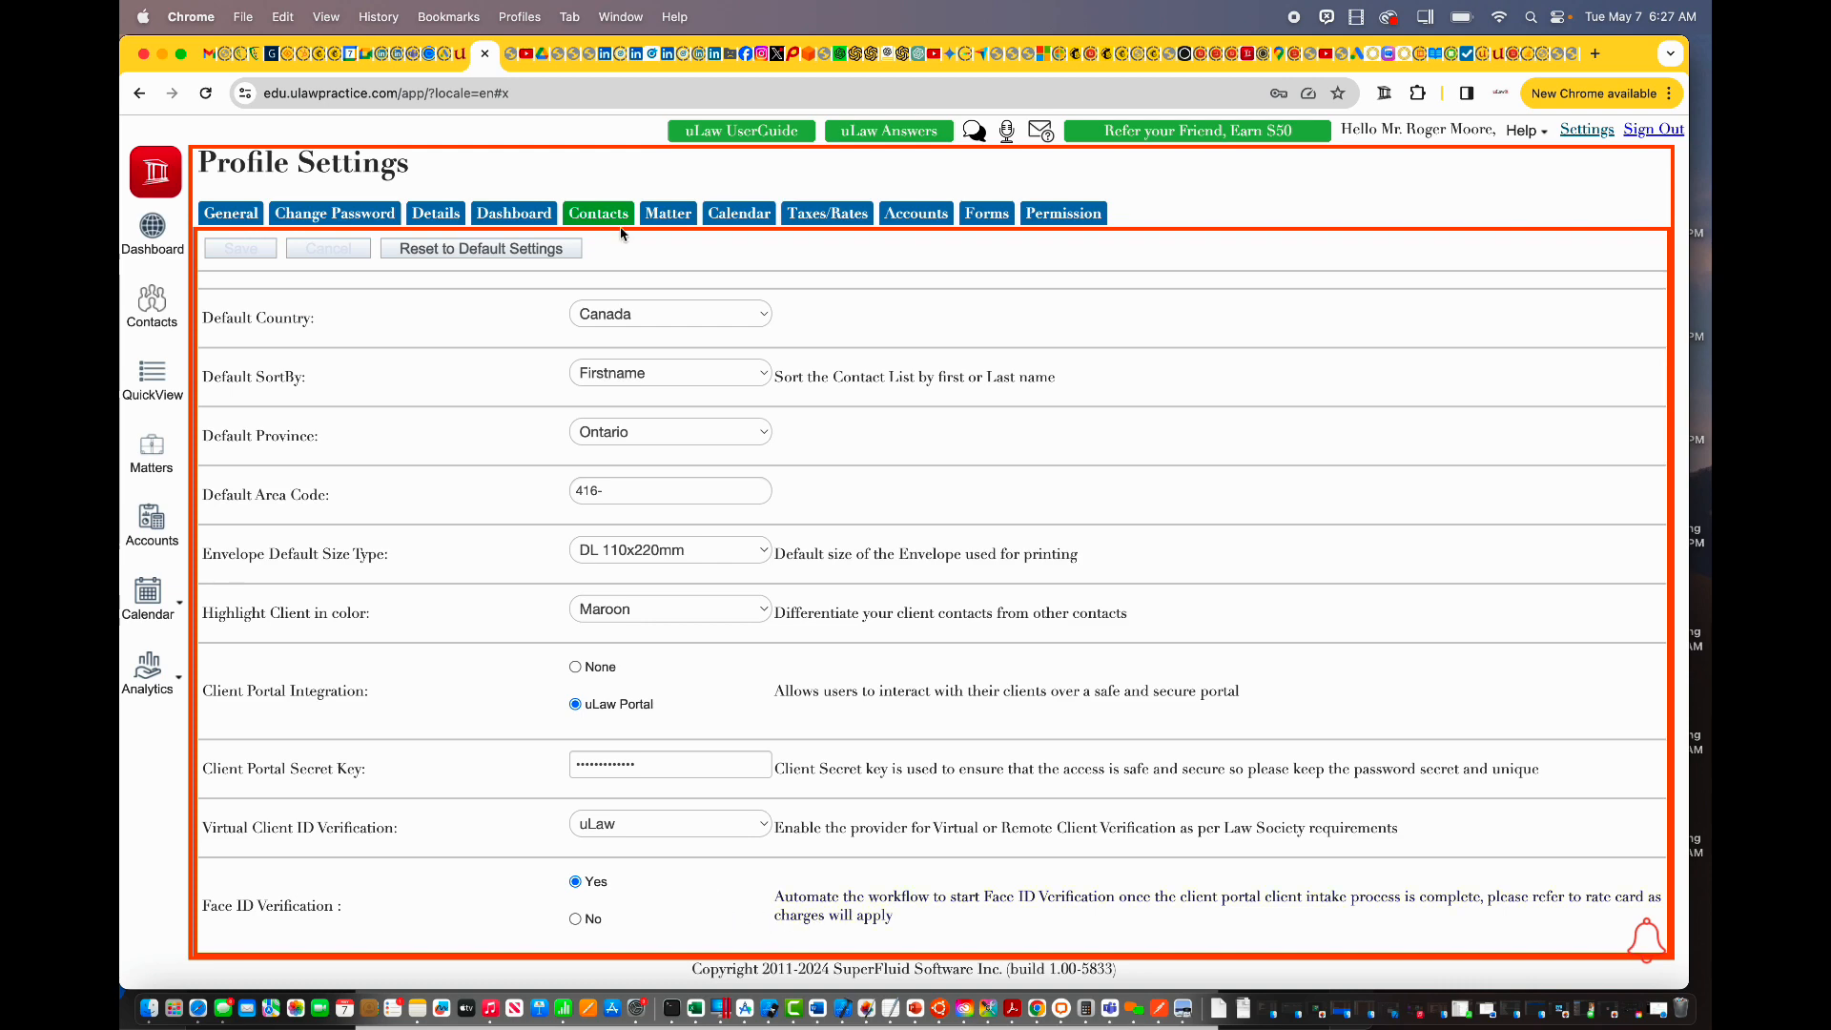
click(151, 305)
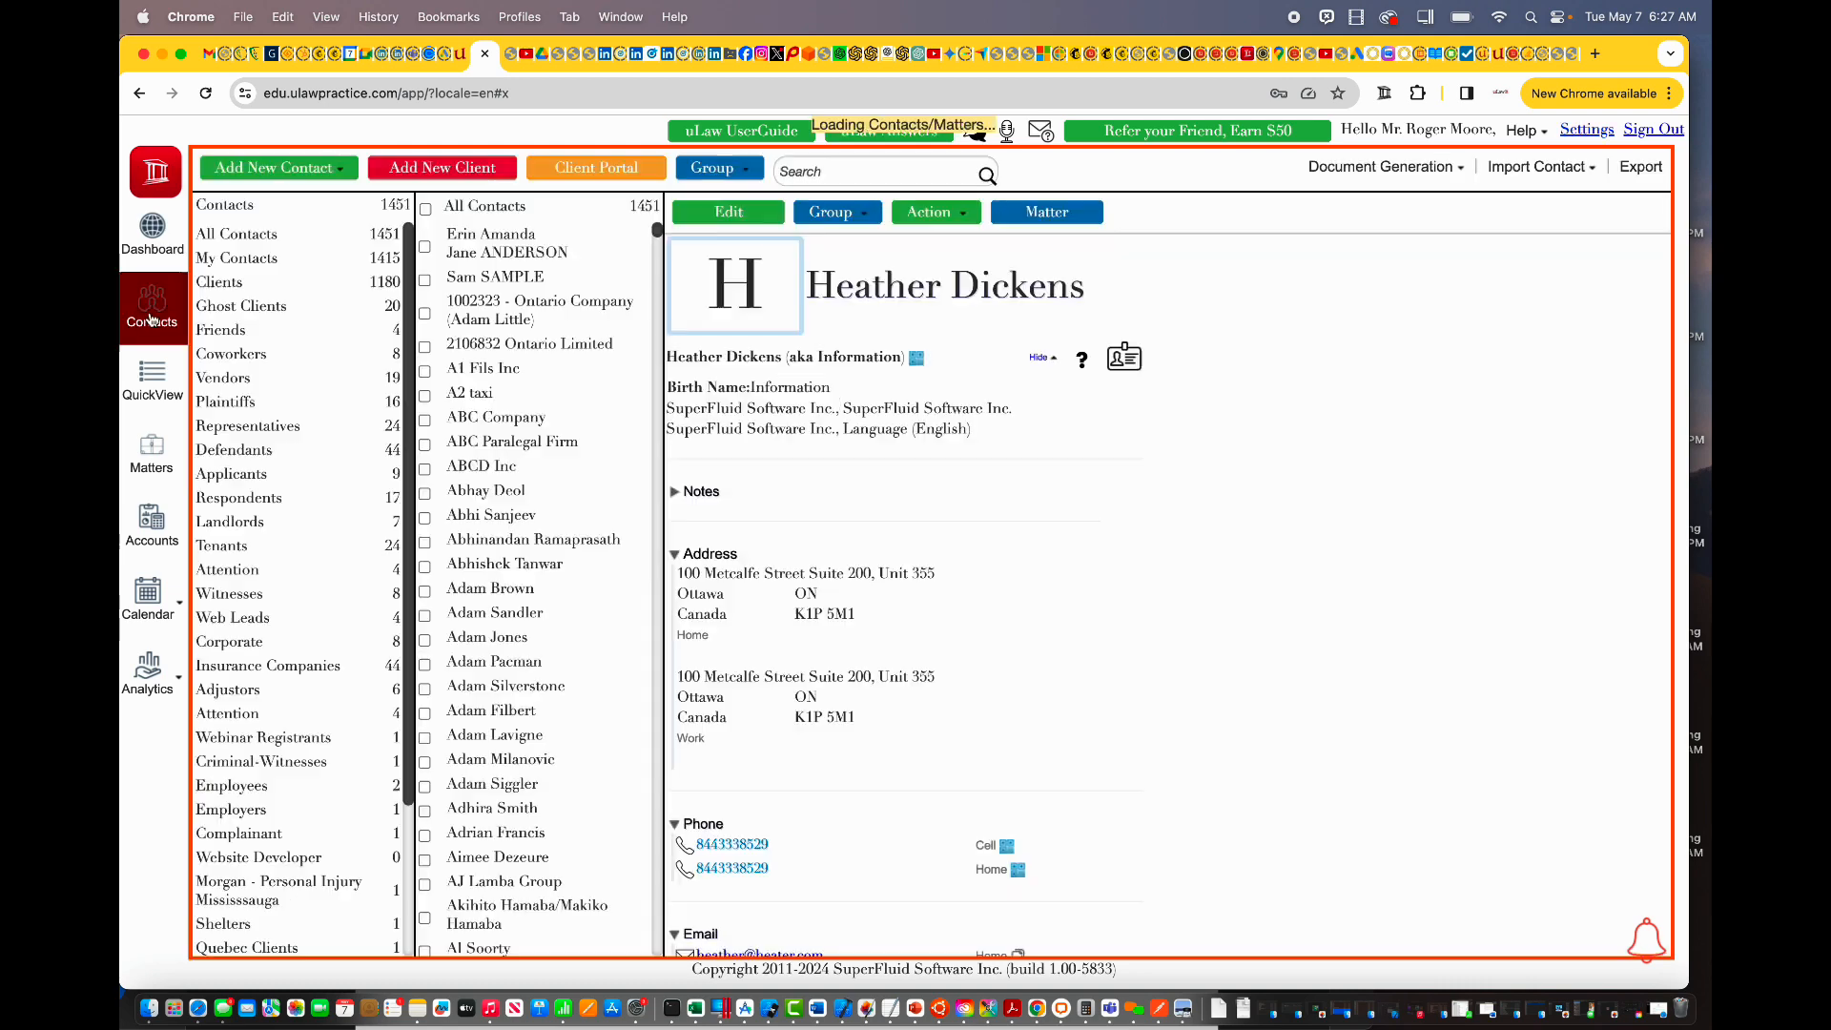
click(929, 212)
click(994, 370)
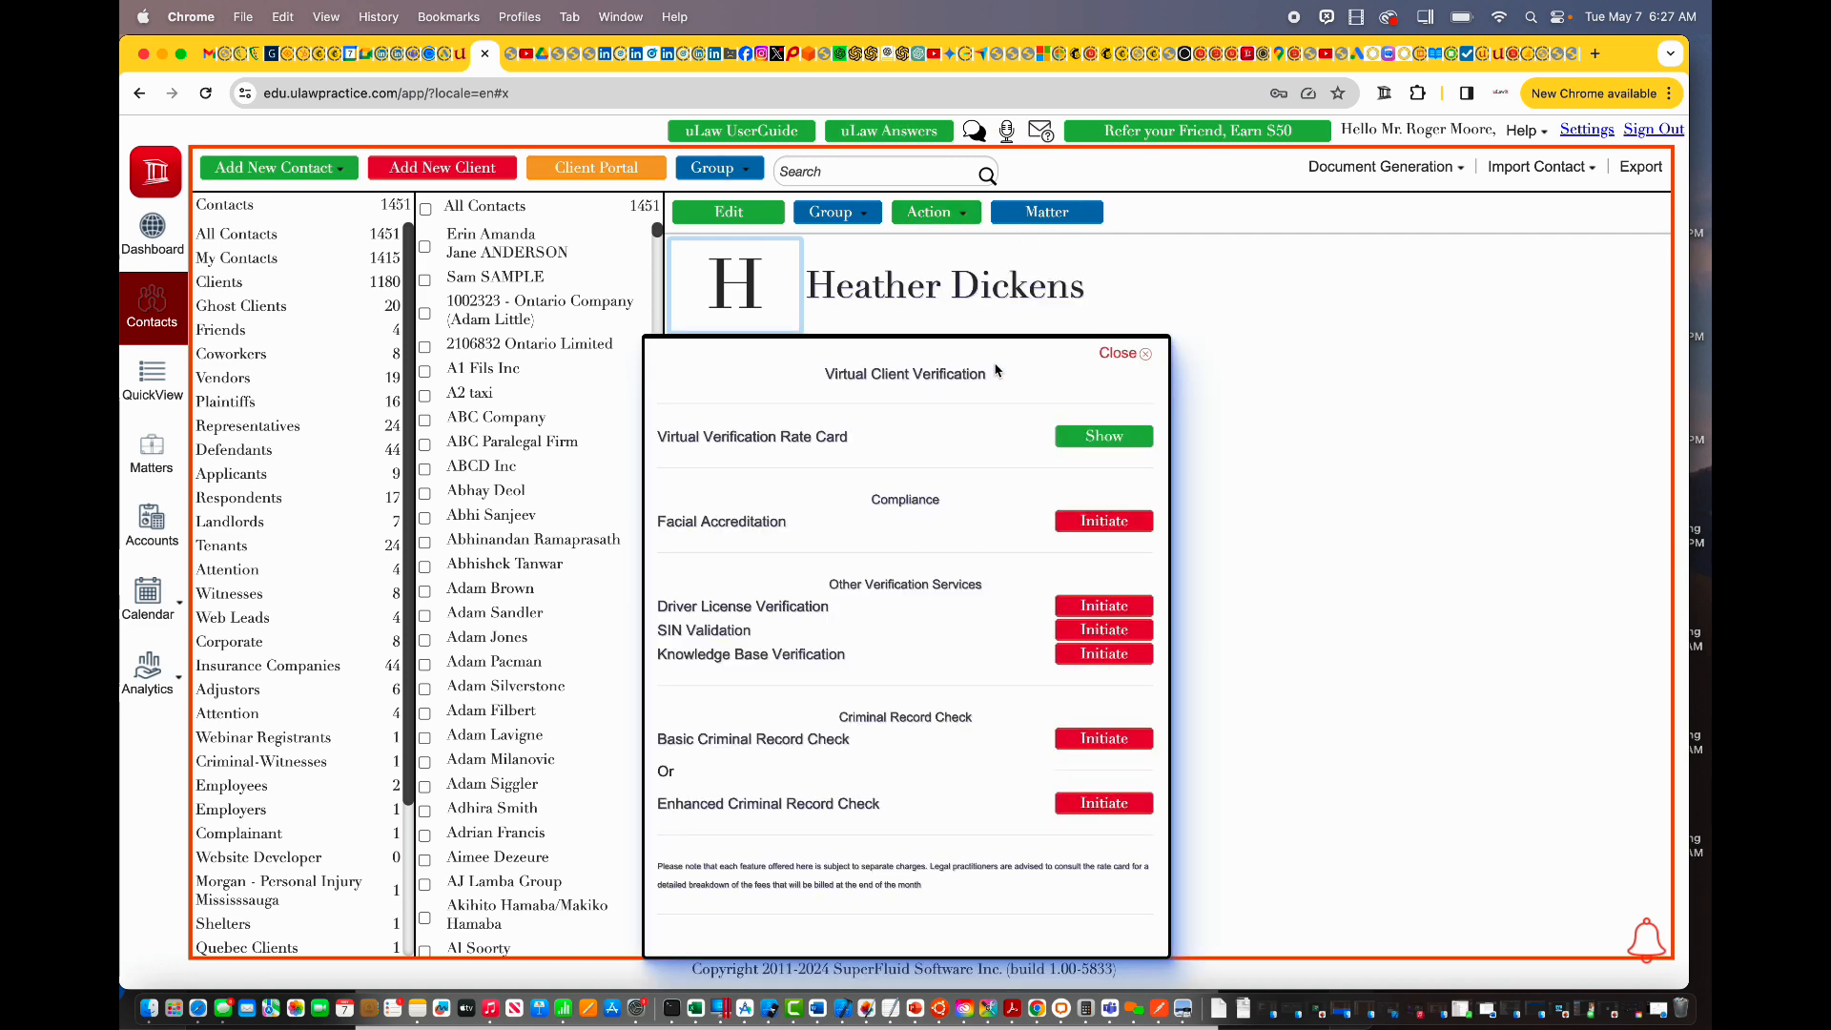
click(1121, 444)
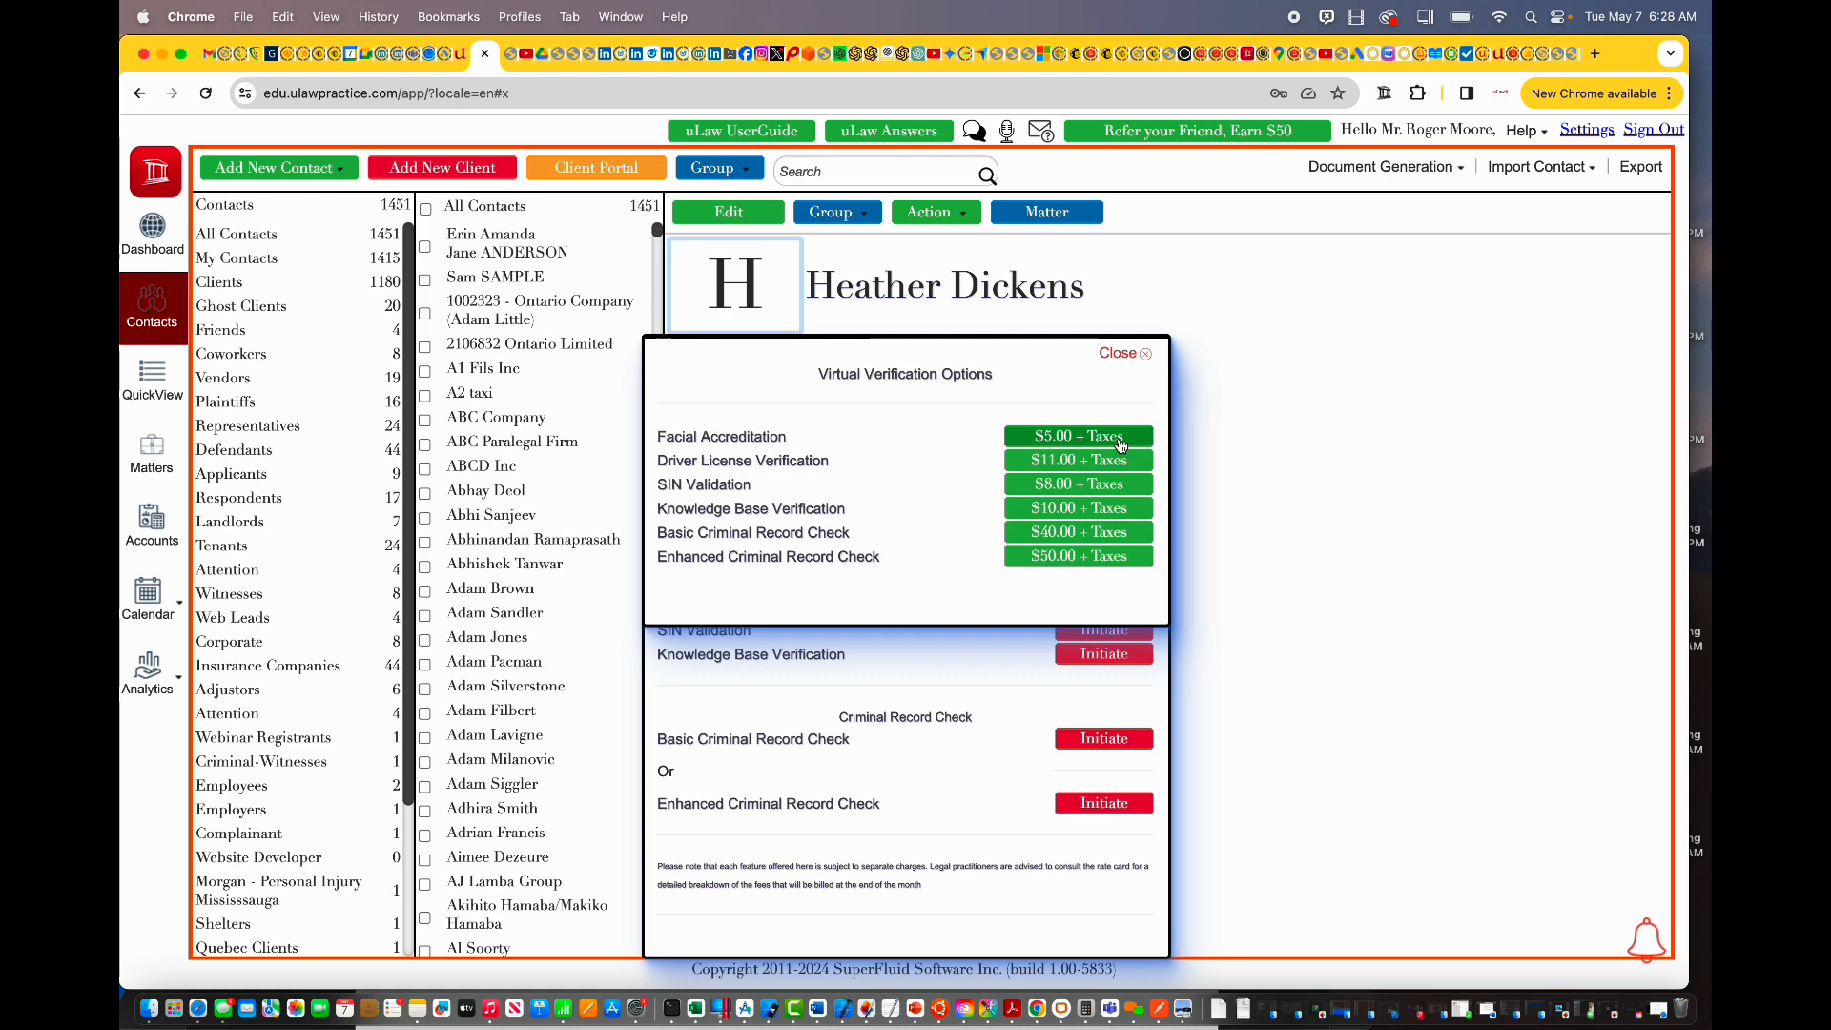
click(1113, 355)
Step: Open the contact's Virtual Verification Status, showing Facial Accreditation as Awaiting Consent
click(1111, 359)
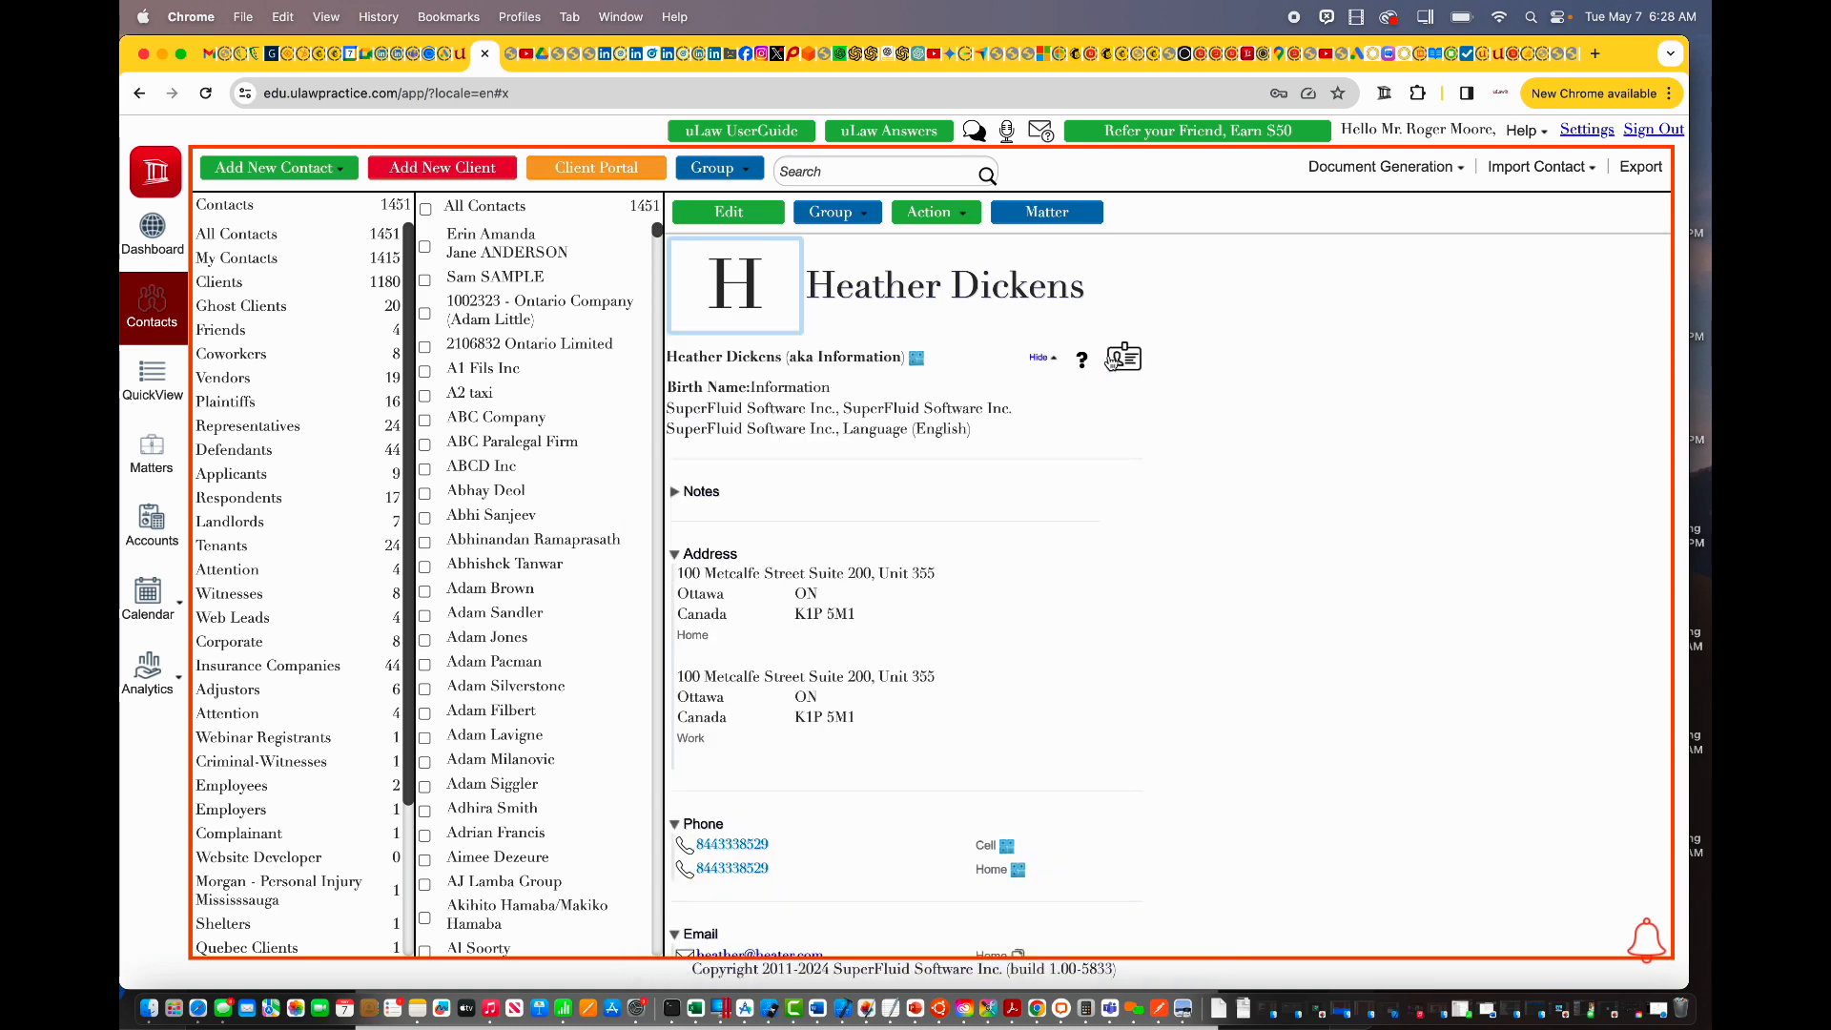
click(961, 214)
click(987, 383)
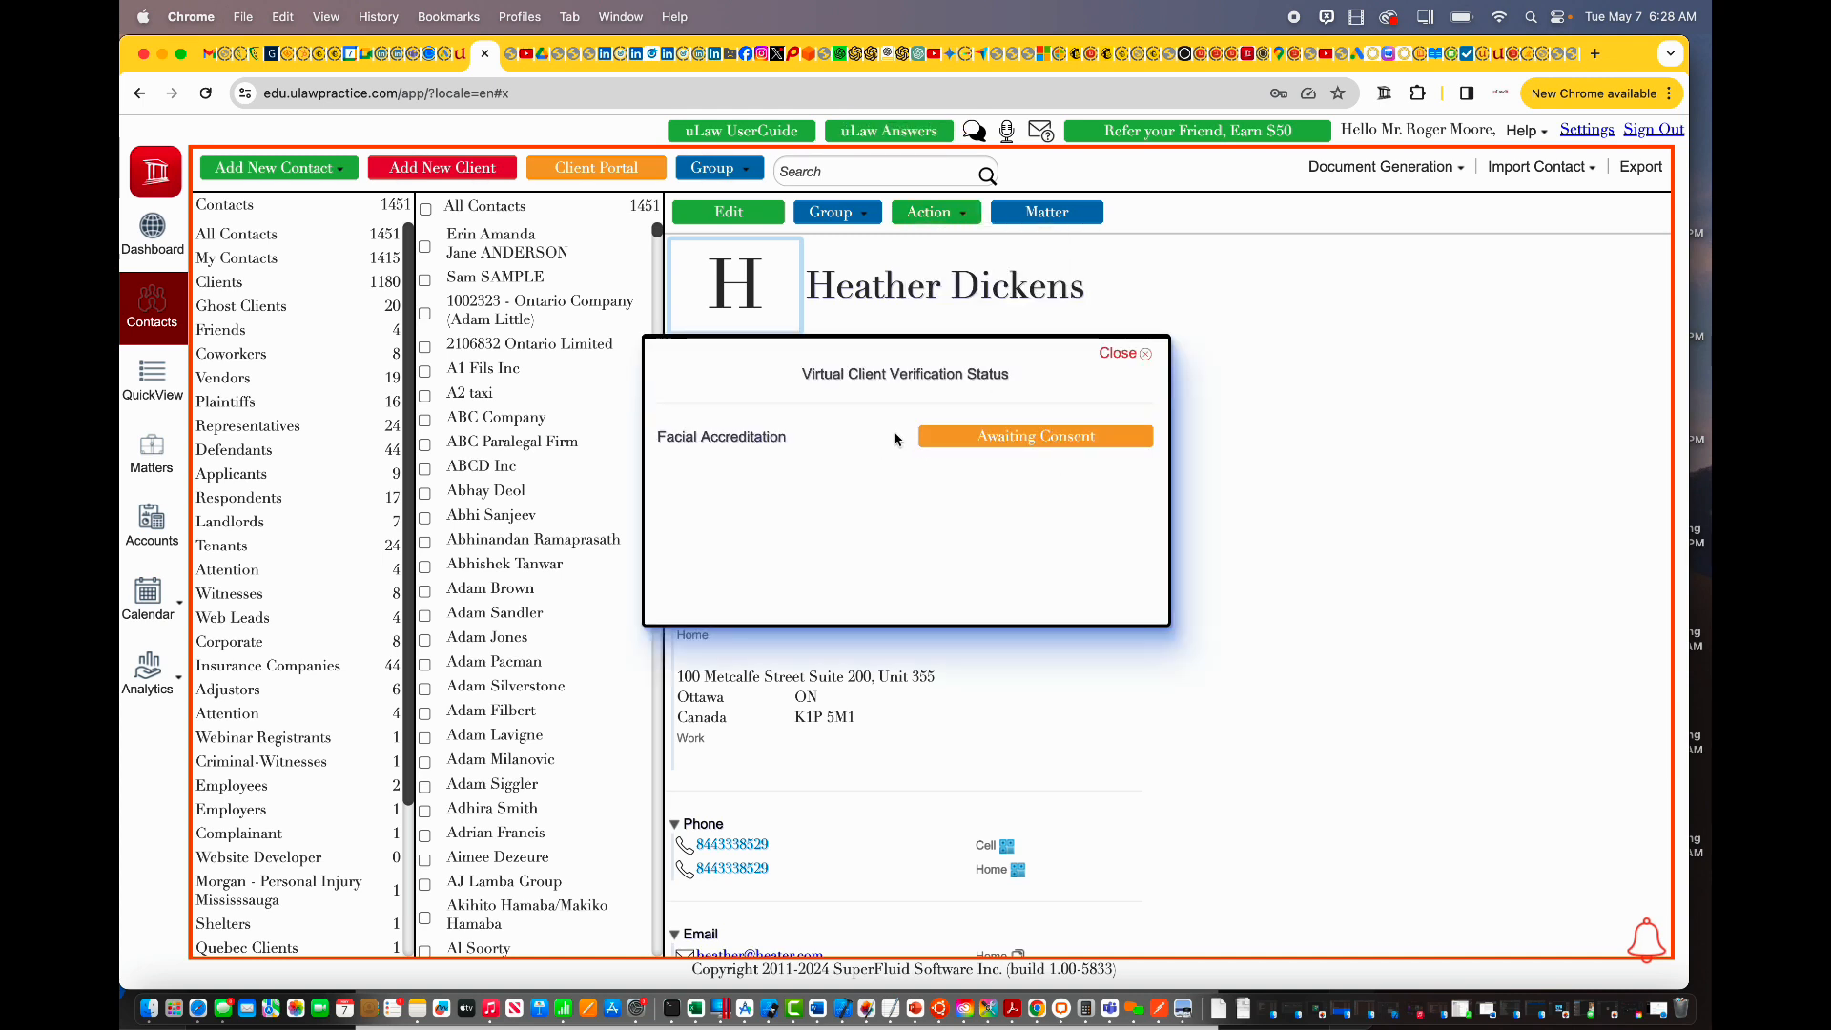
Step: In the second uLaw session, start a new disbursement from the contact's Virtual Verification Status
click(198, 1008)
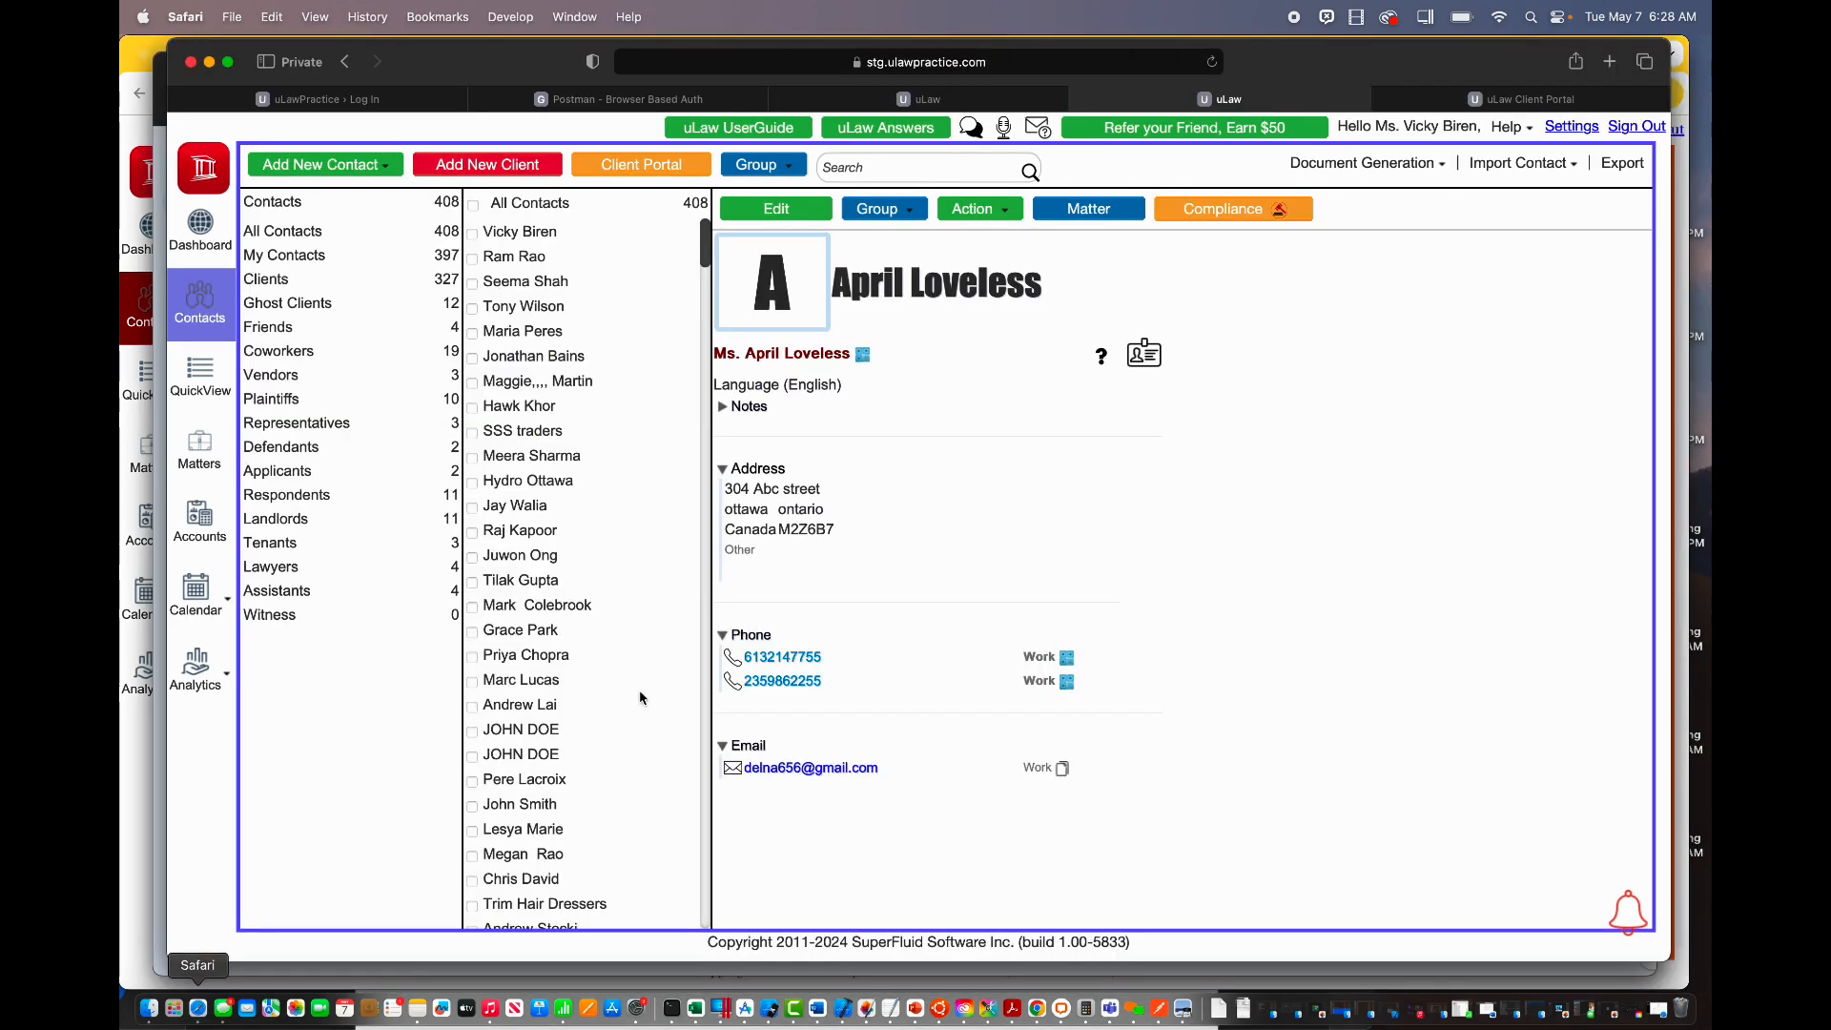
click(982, 210)
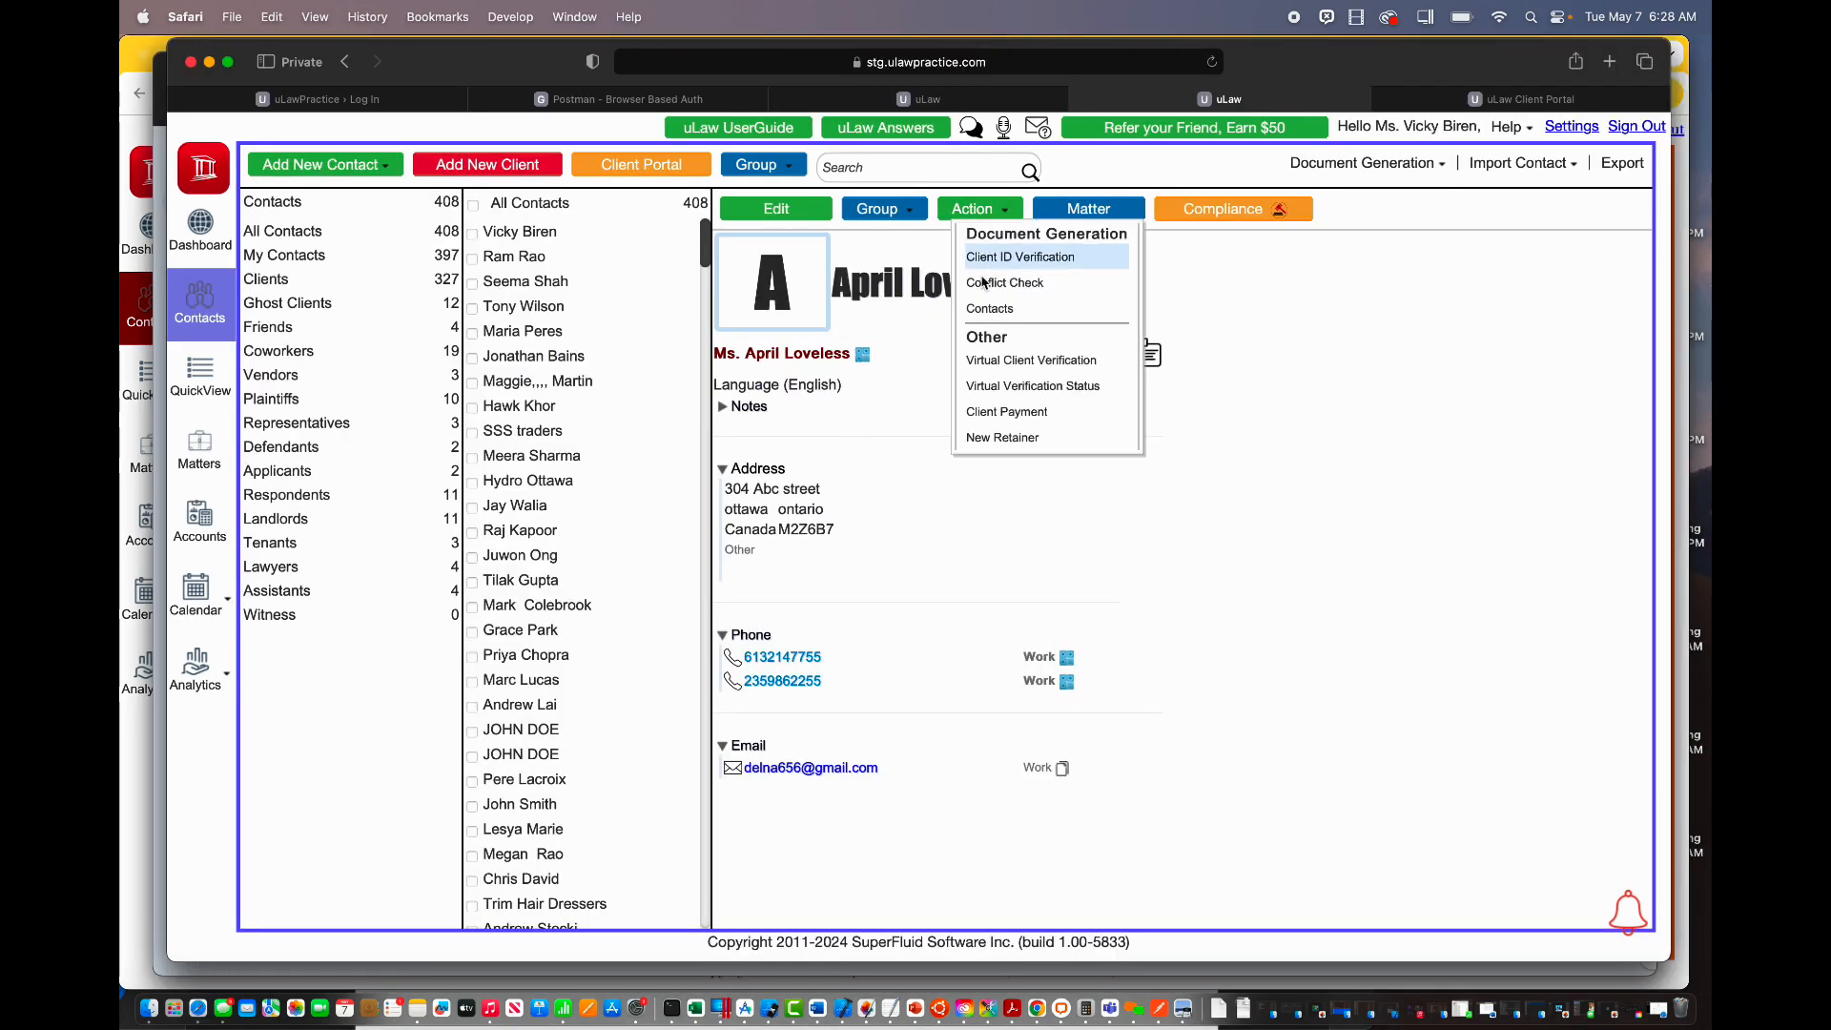
click(1042, 386)
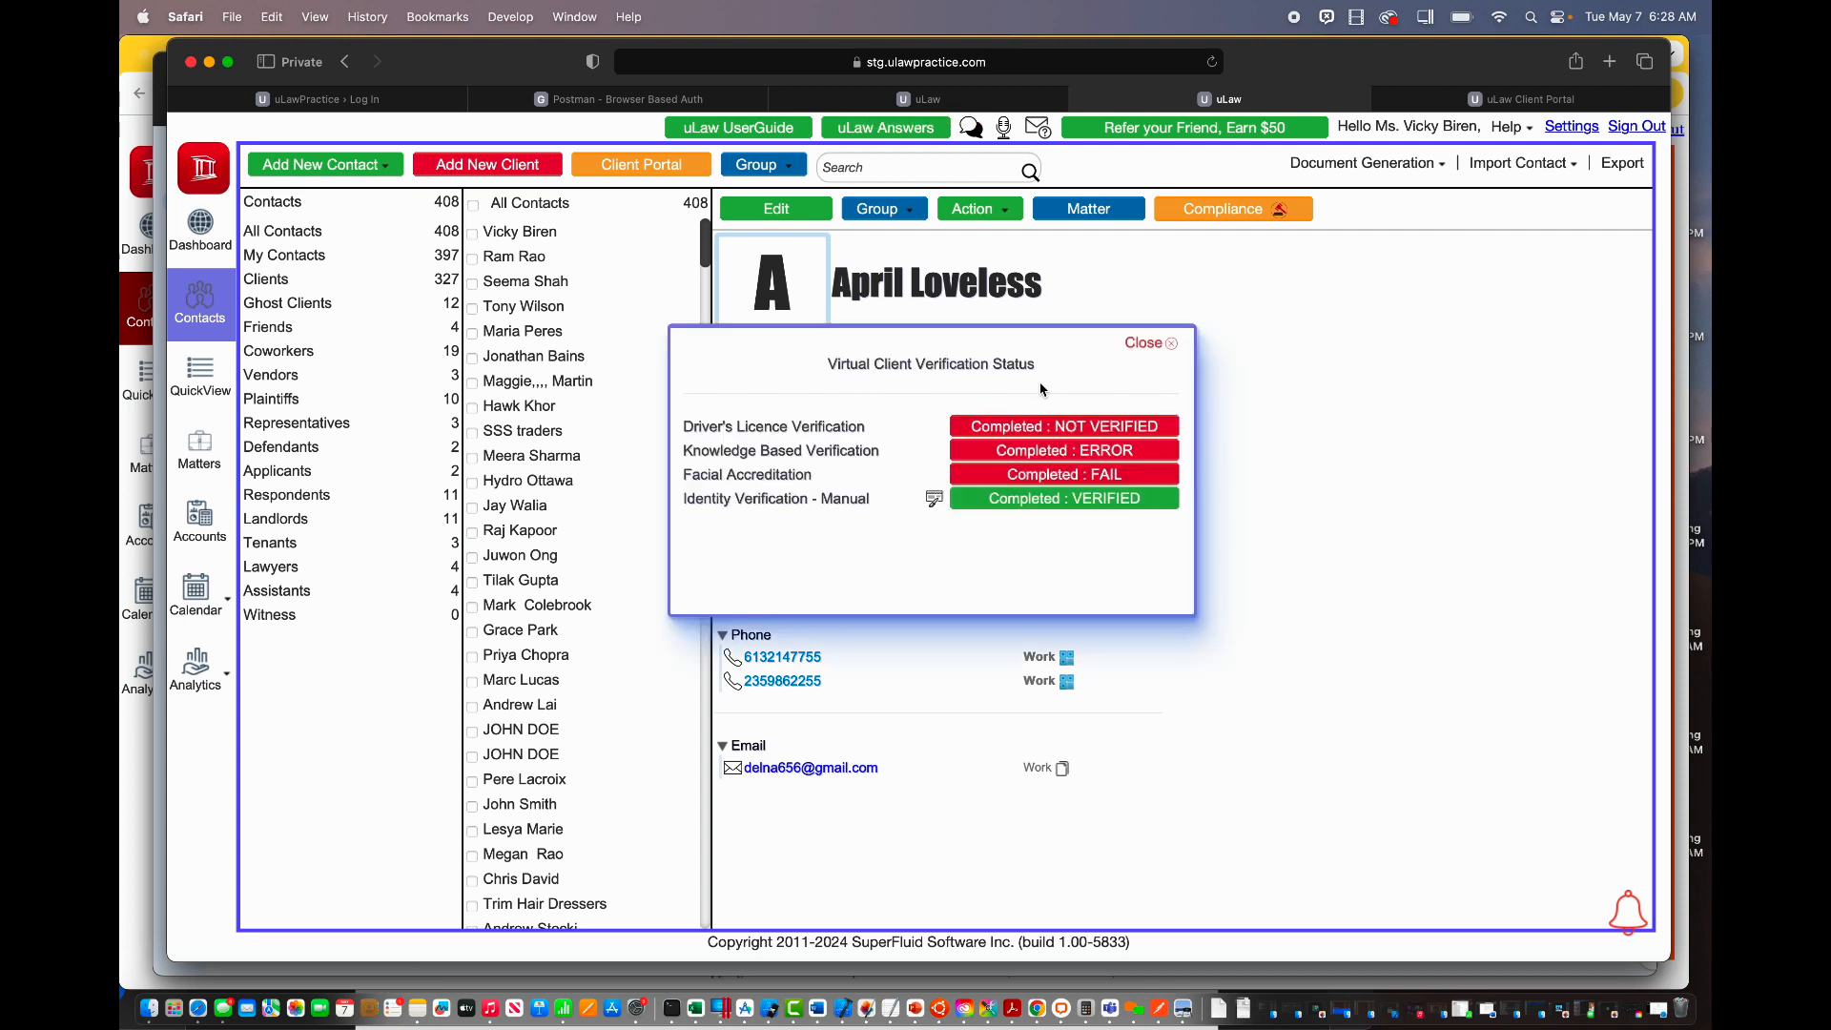
click(934, 501)
Step: Enter a $22.00 pre-tax amount and a $5.00 reported expense
click(721, 351)
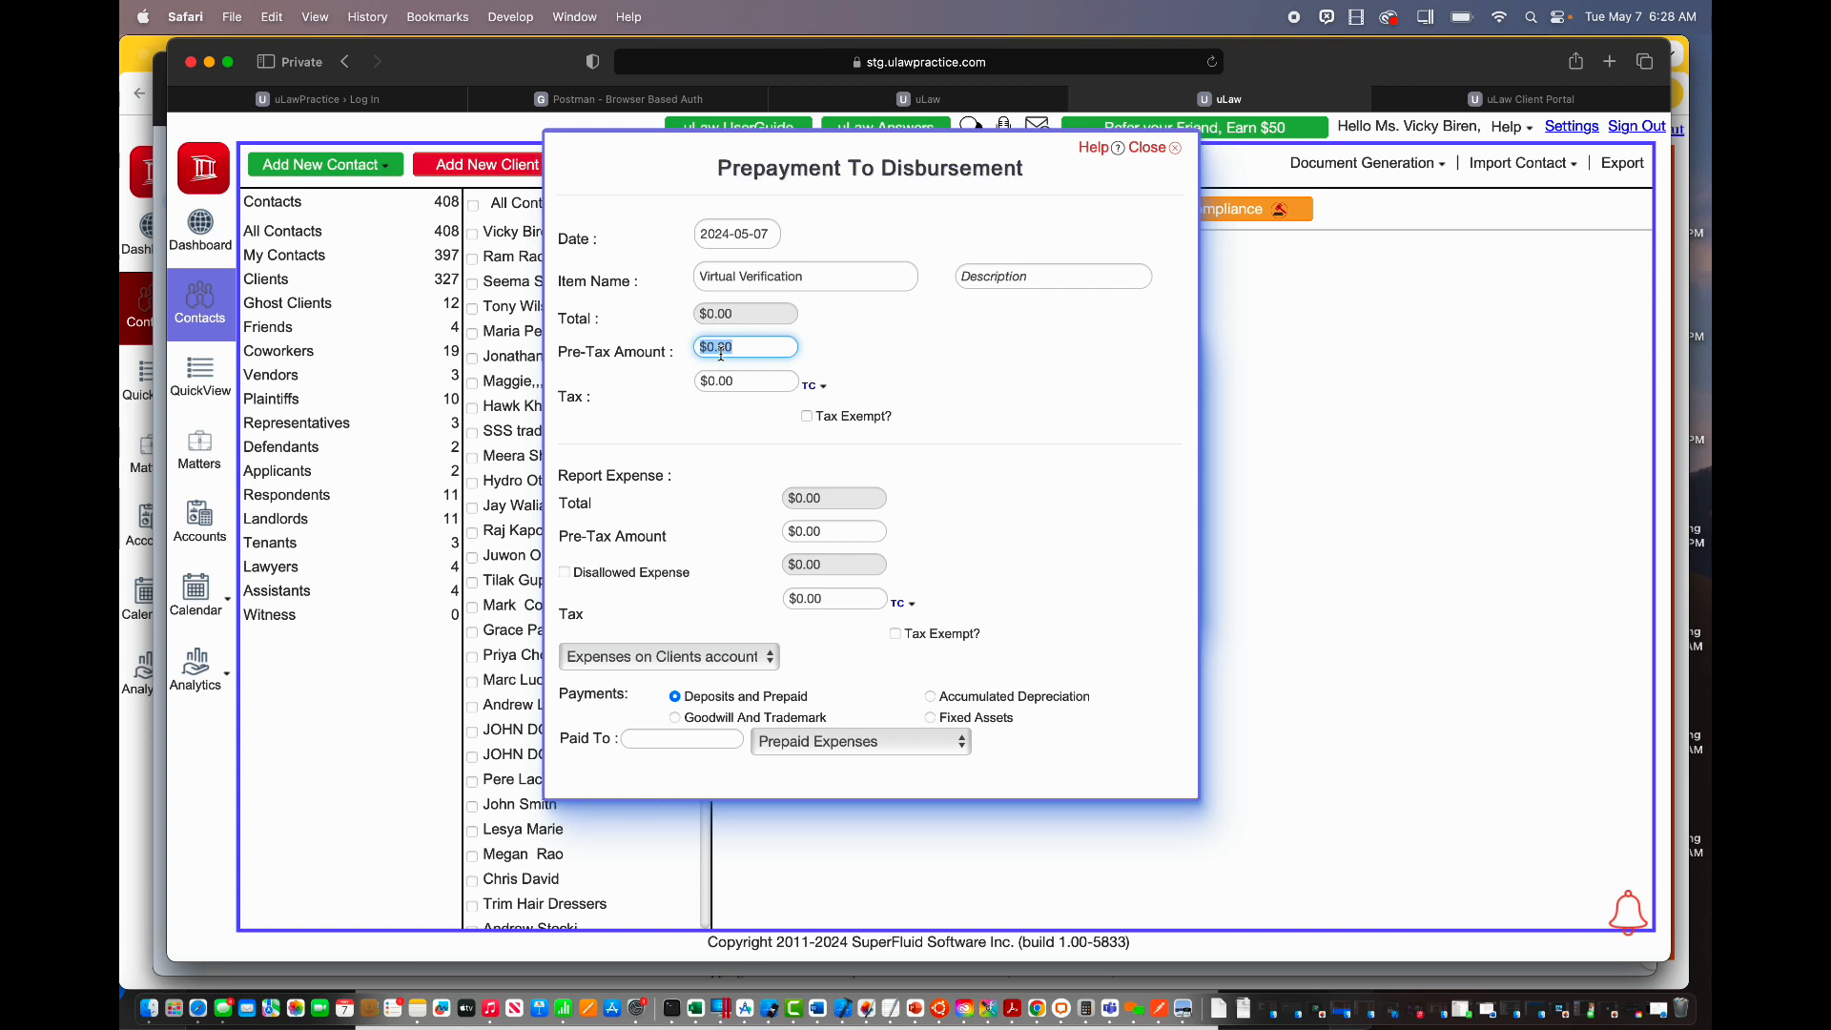
text(22)
click(991, 422)
click(806, 531)
click(806, 531)
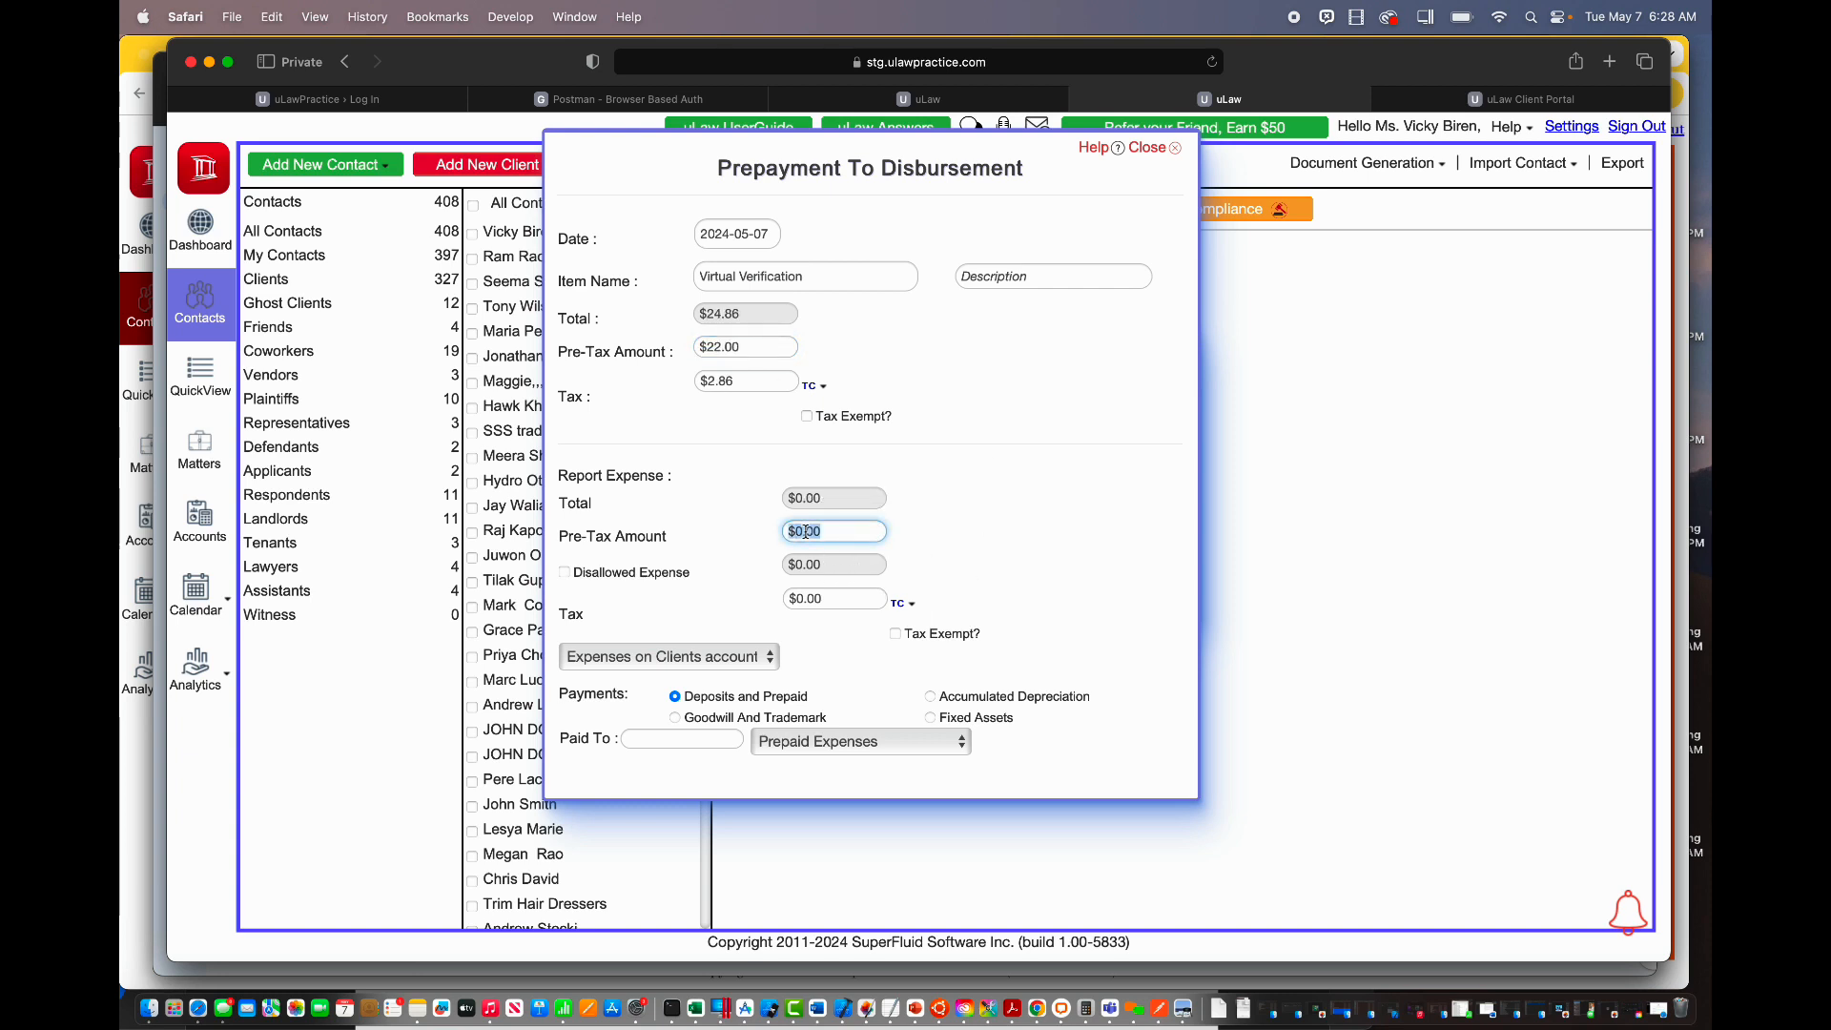
text(5)
click(1014, 558)
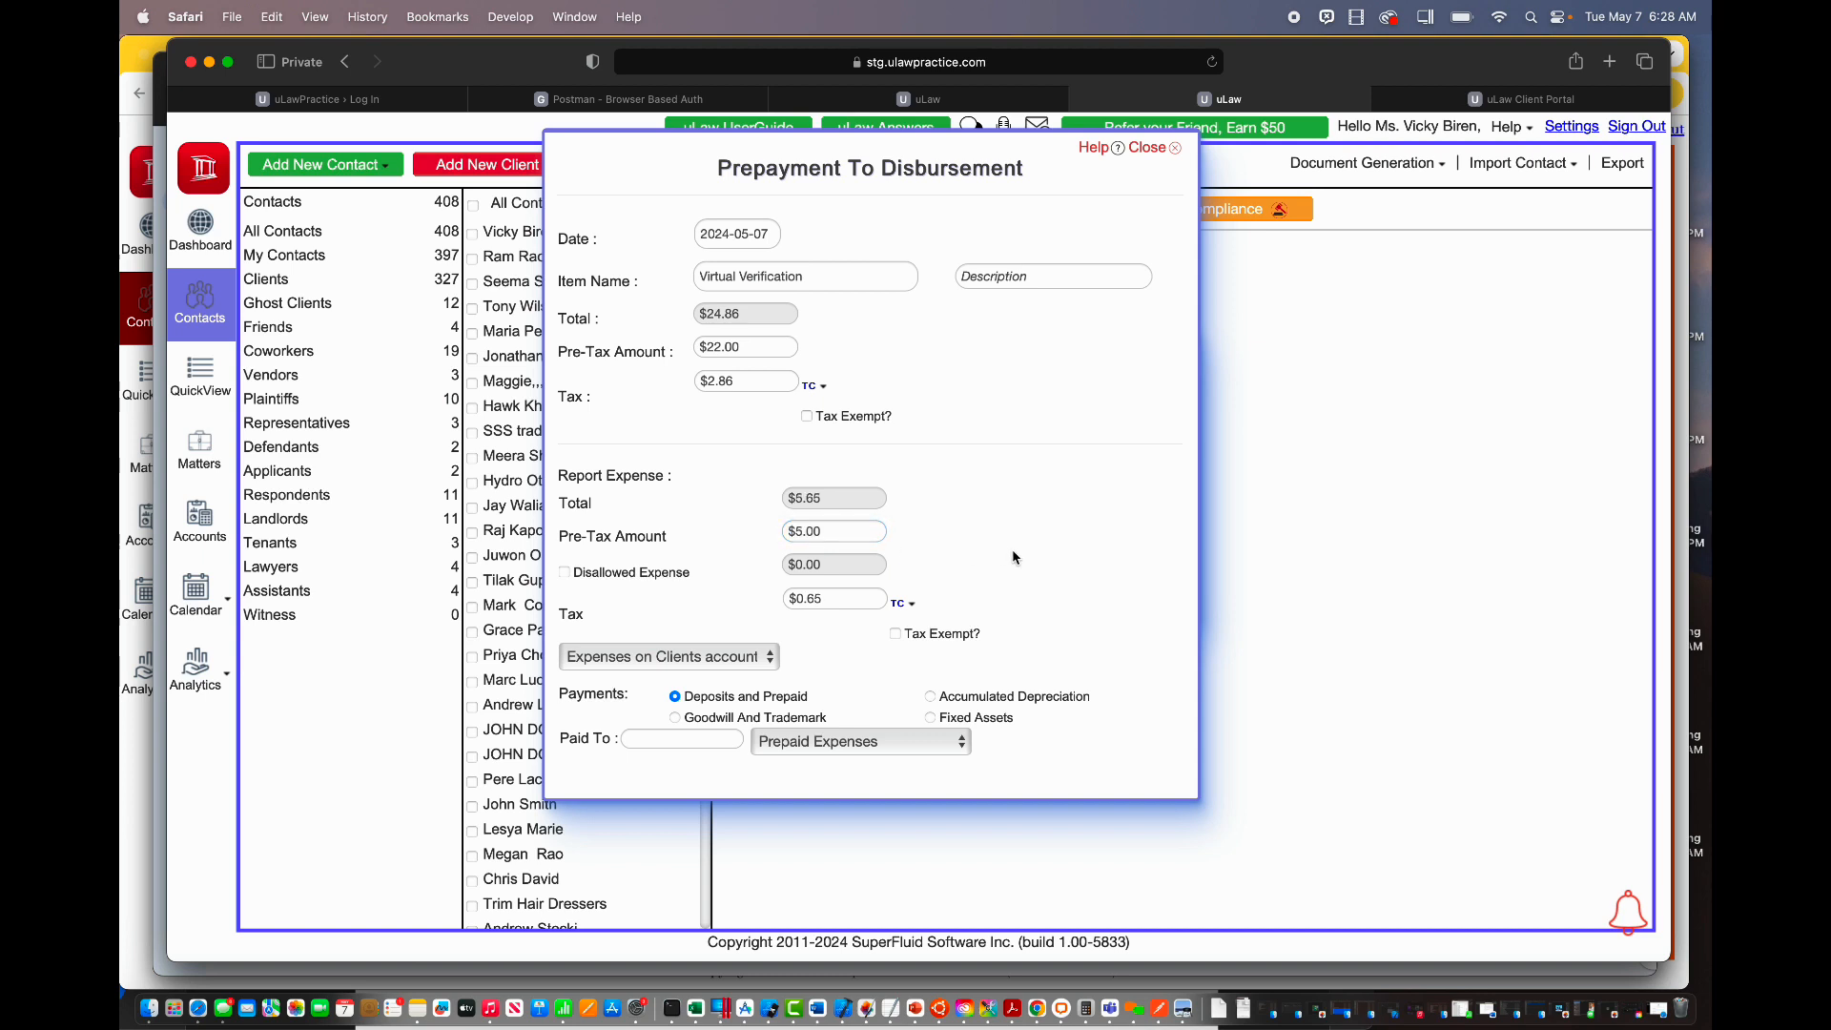
Step: Set the payee to uLaw - Virtual Verification, close the form, and return to the first session
scroll(1013, 558, down, 2)
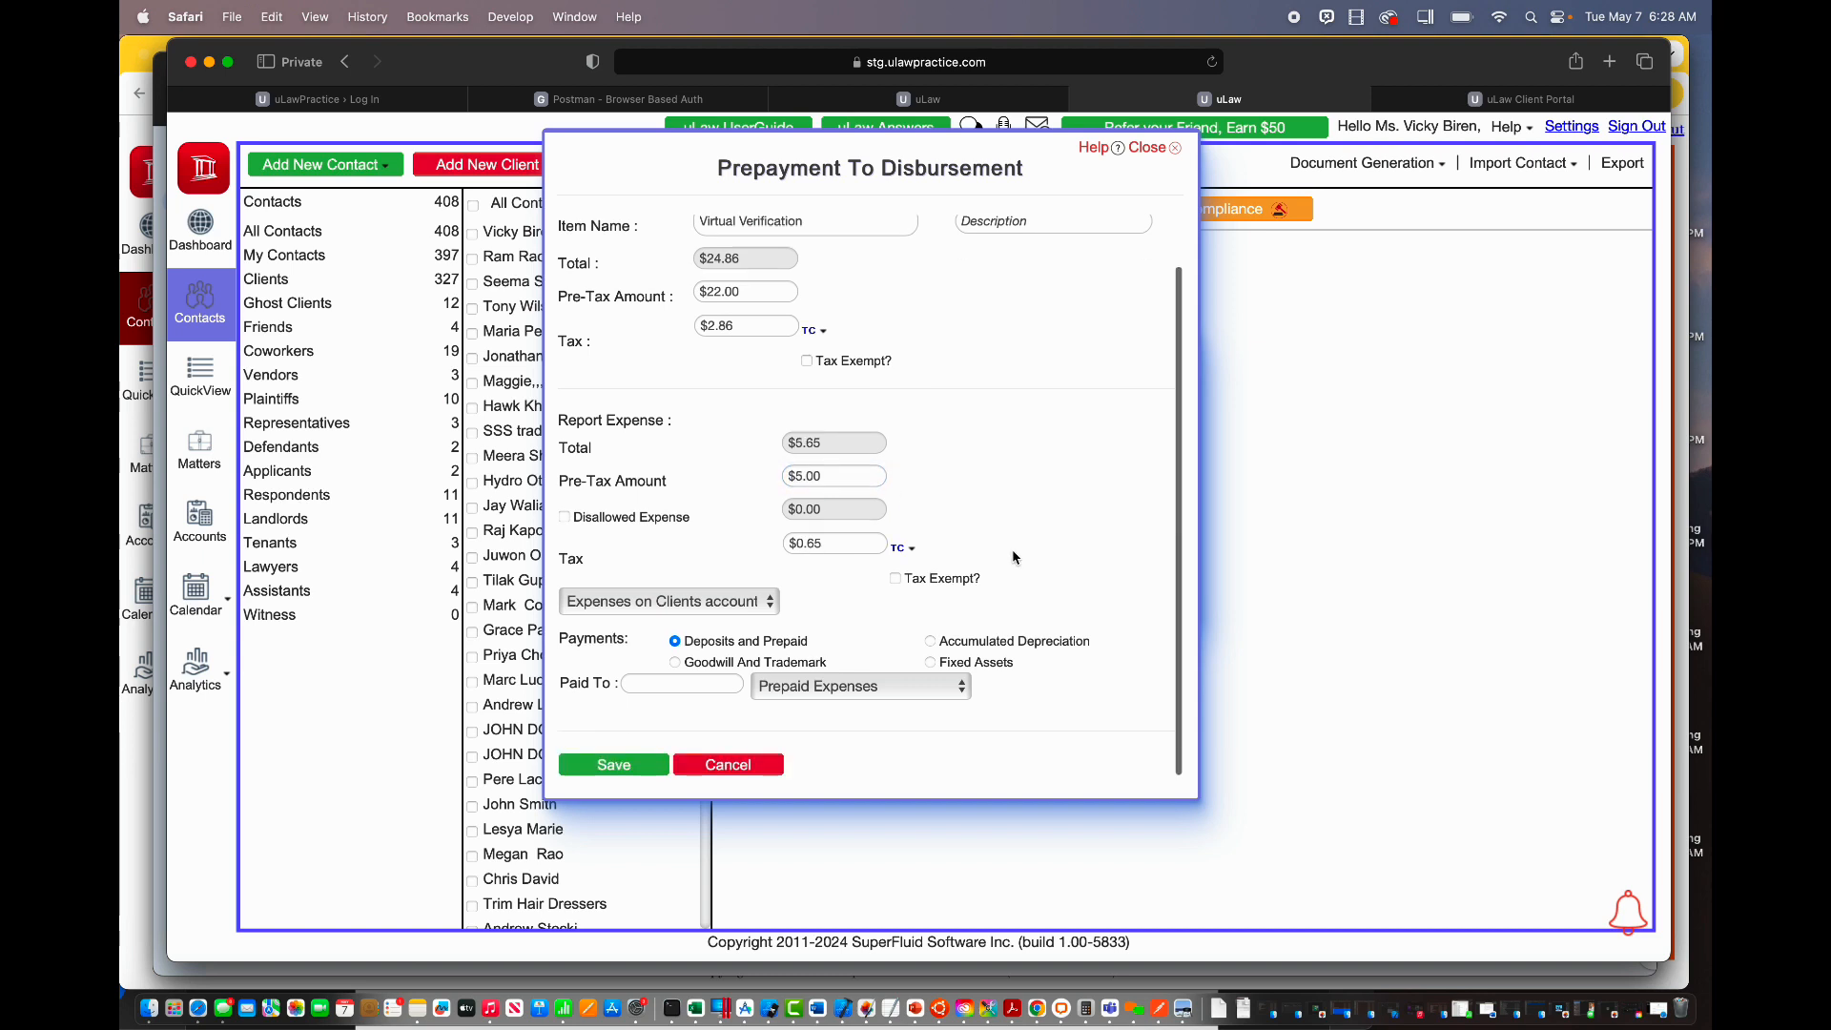
click(887, 686)
click(870, 858)
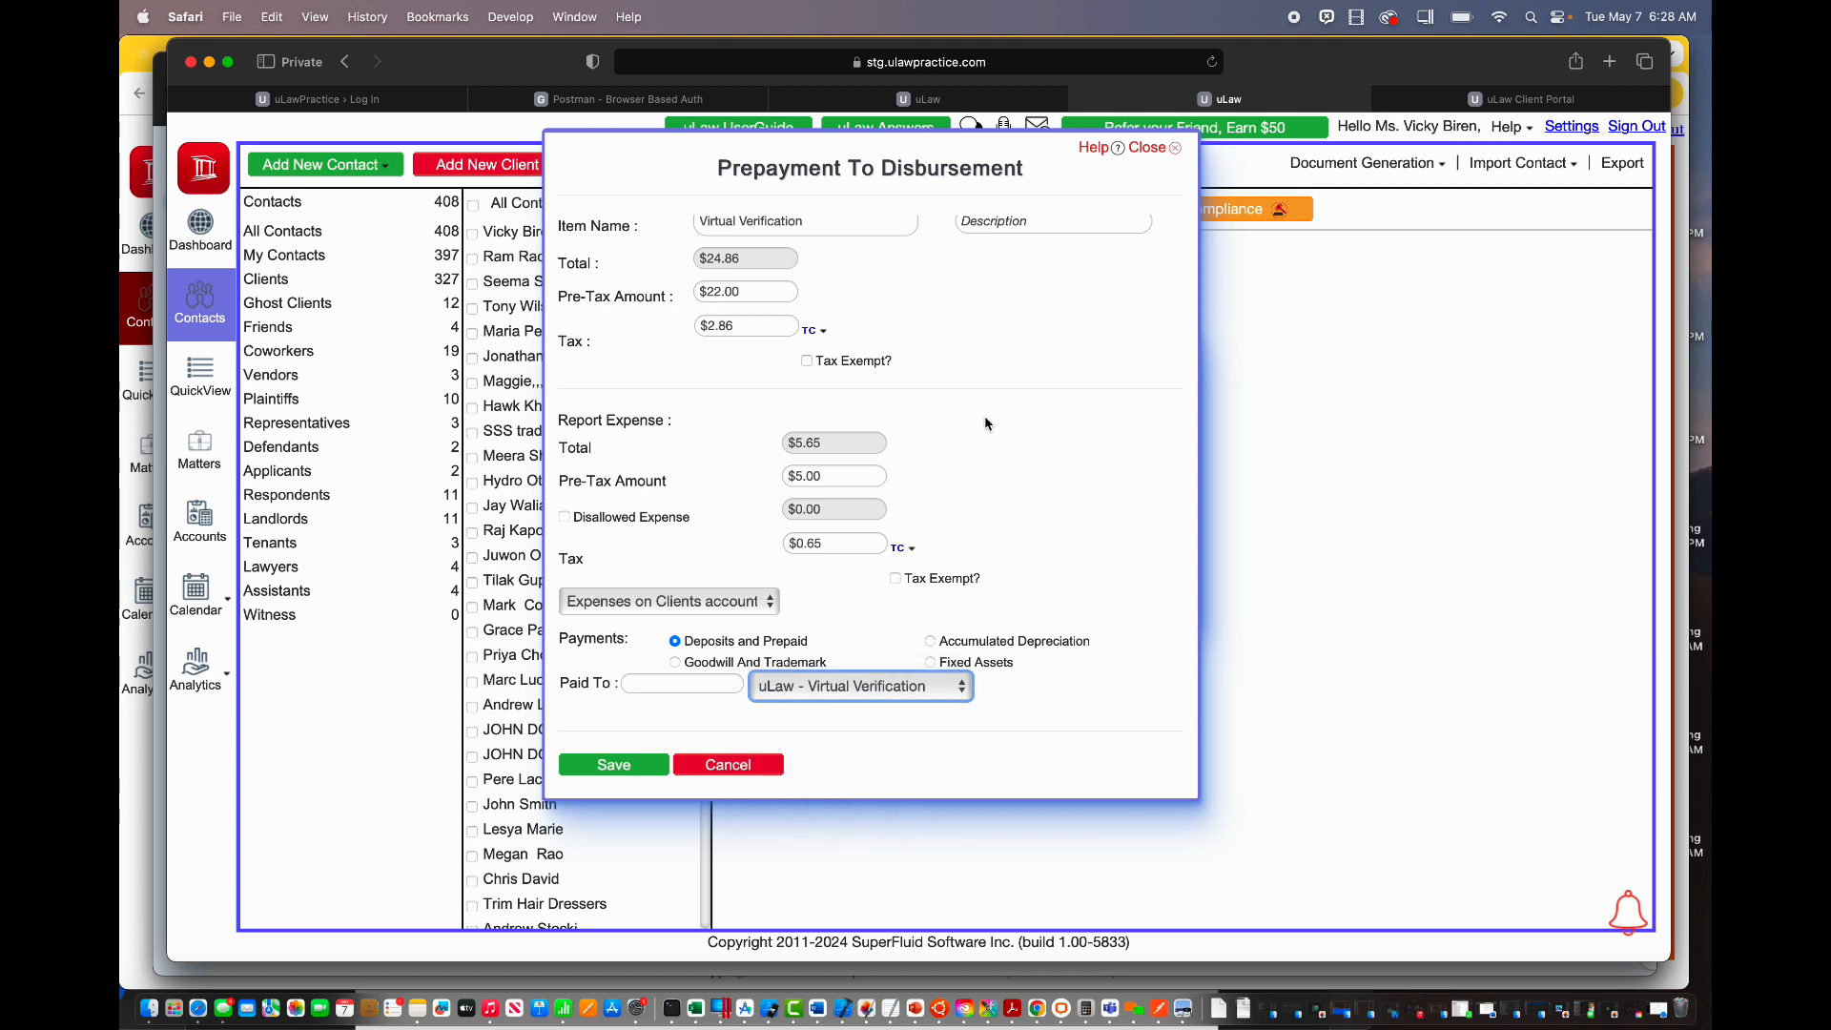
scroll(987, 422, up, 2)
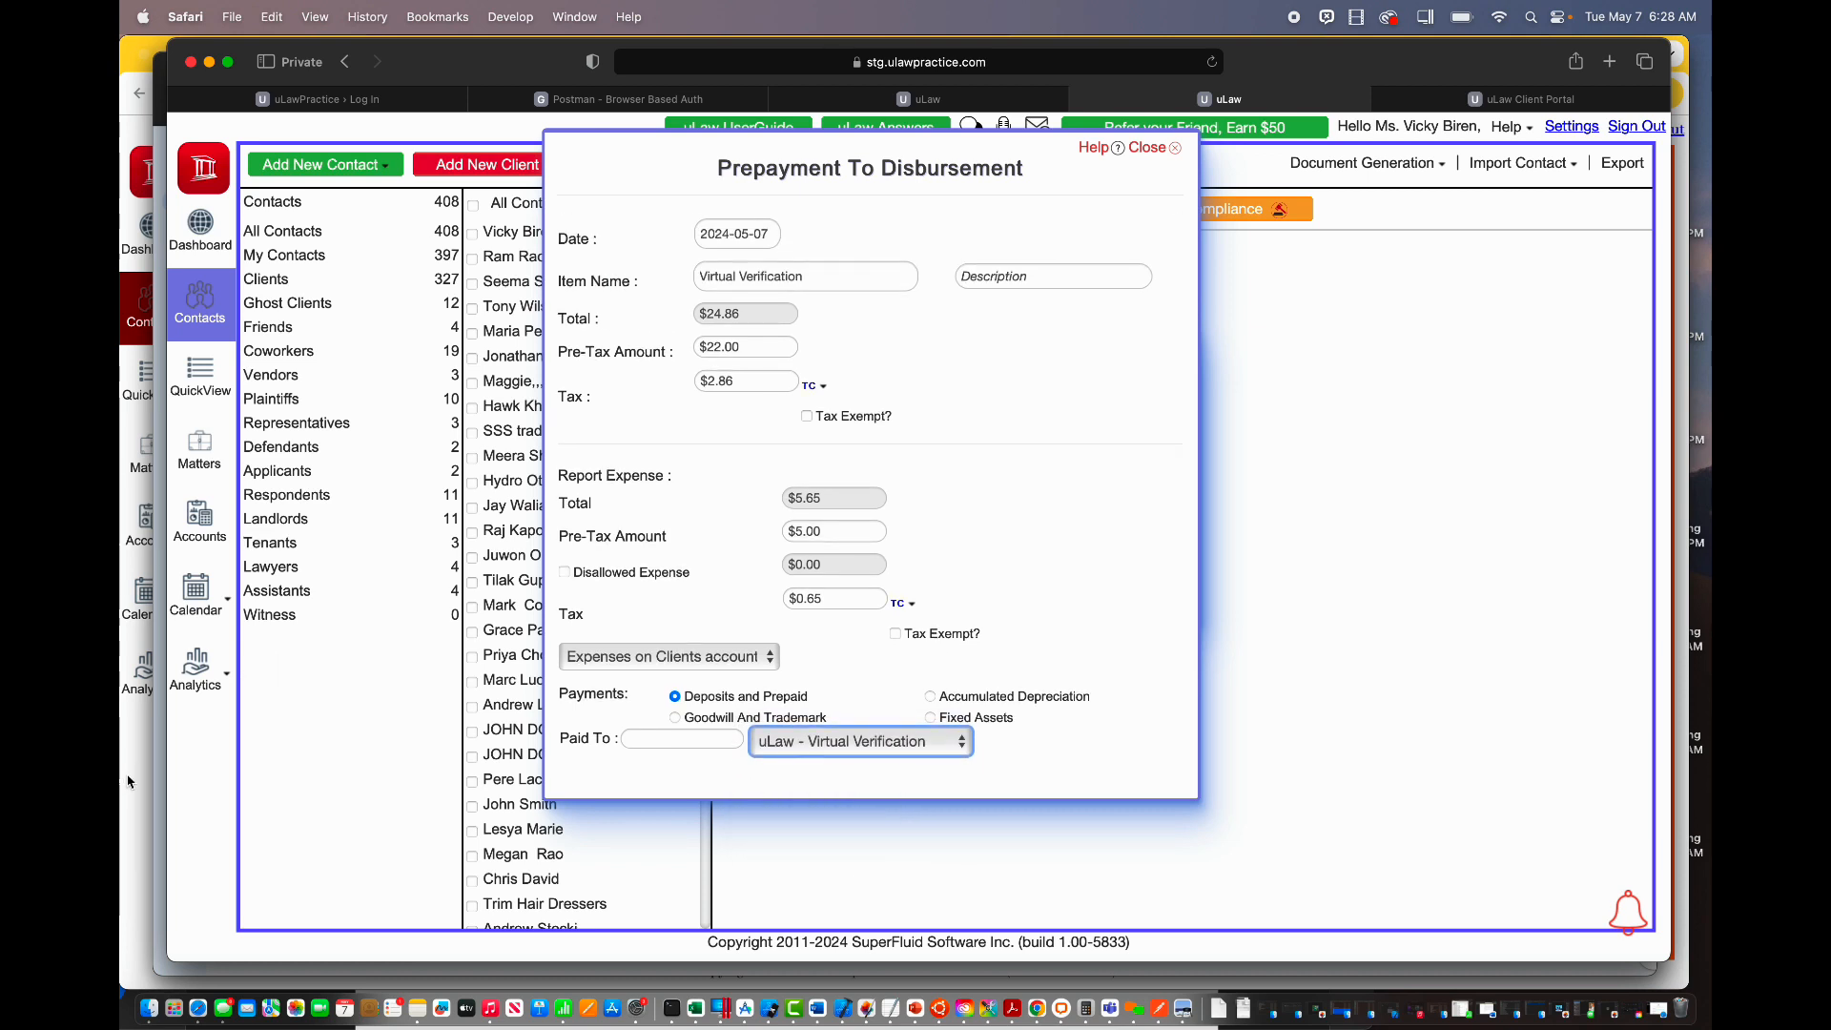
click(1154, 152)
click(1155, 153)
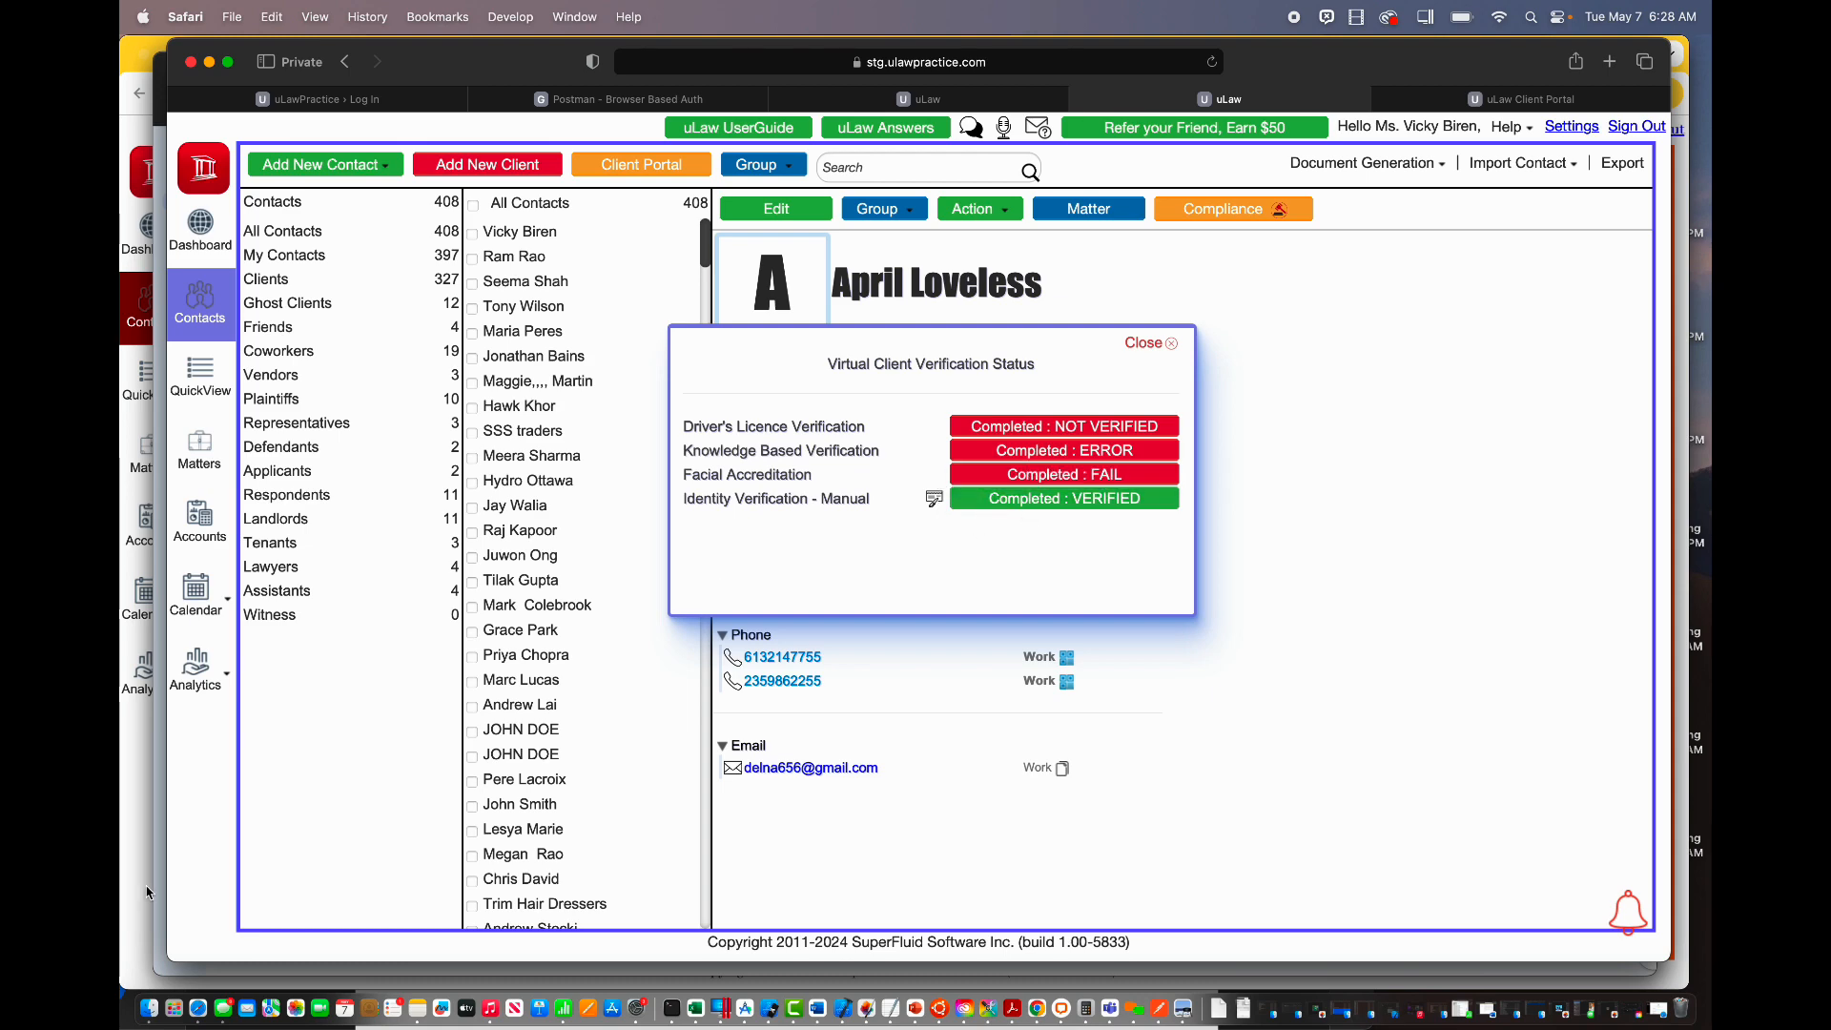
click(133, 840)
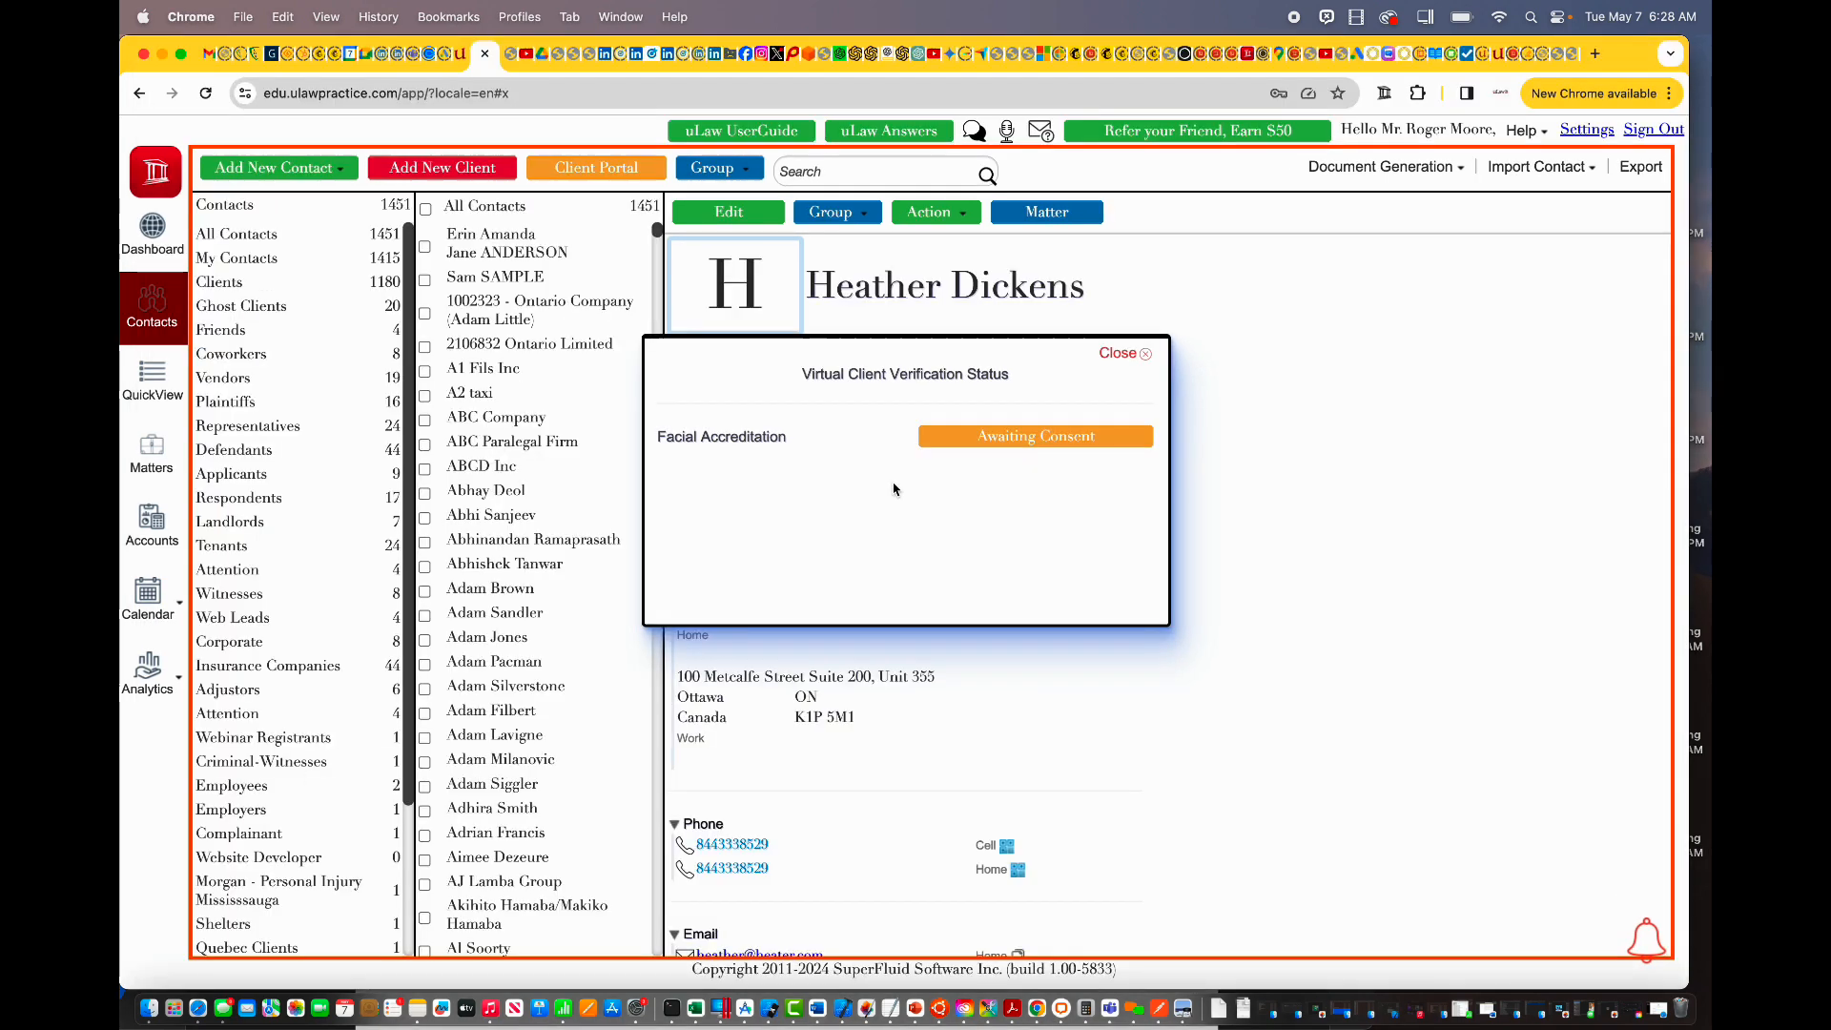
click(1114, 355)
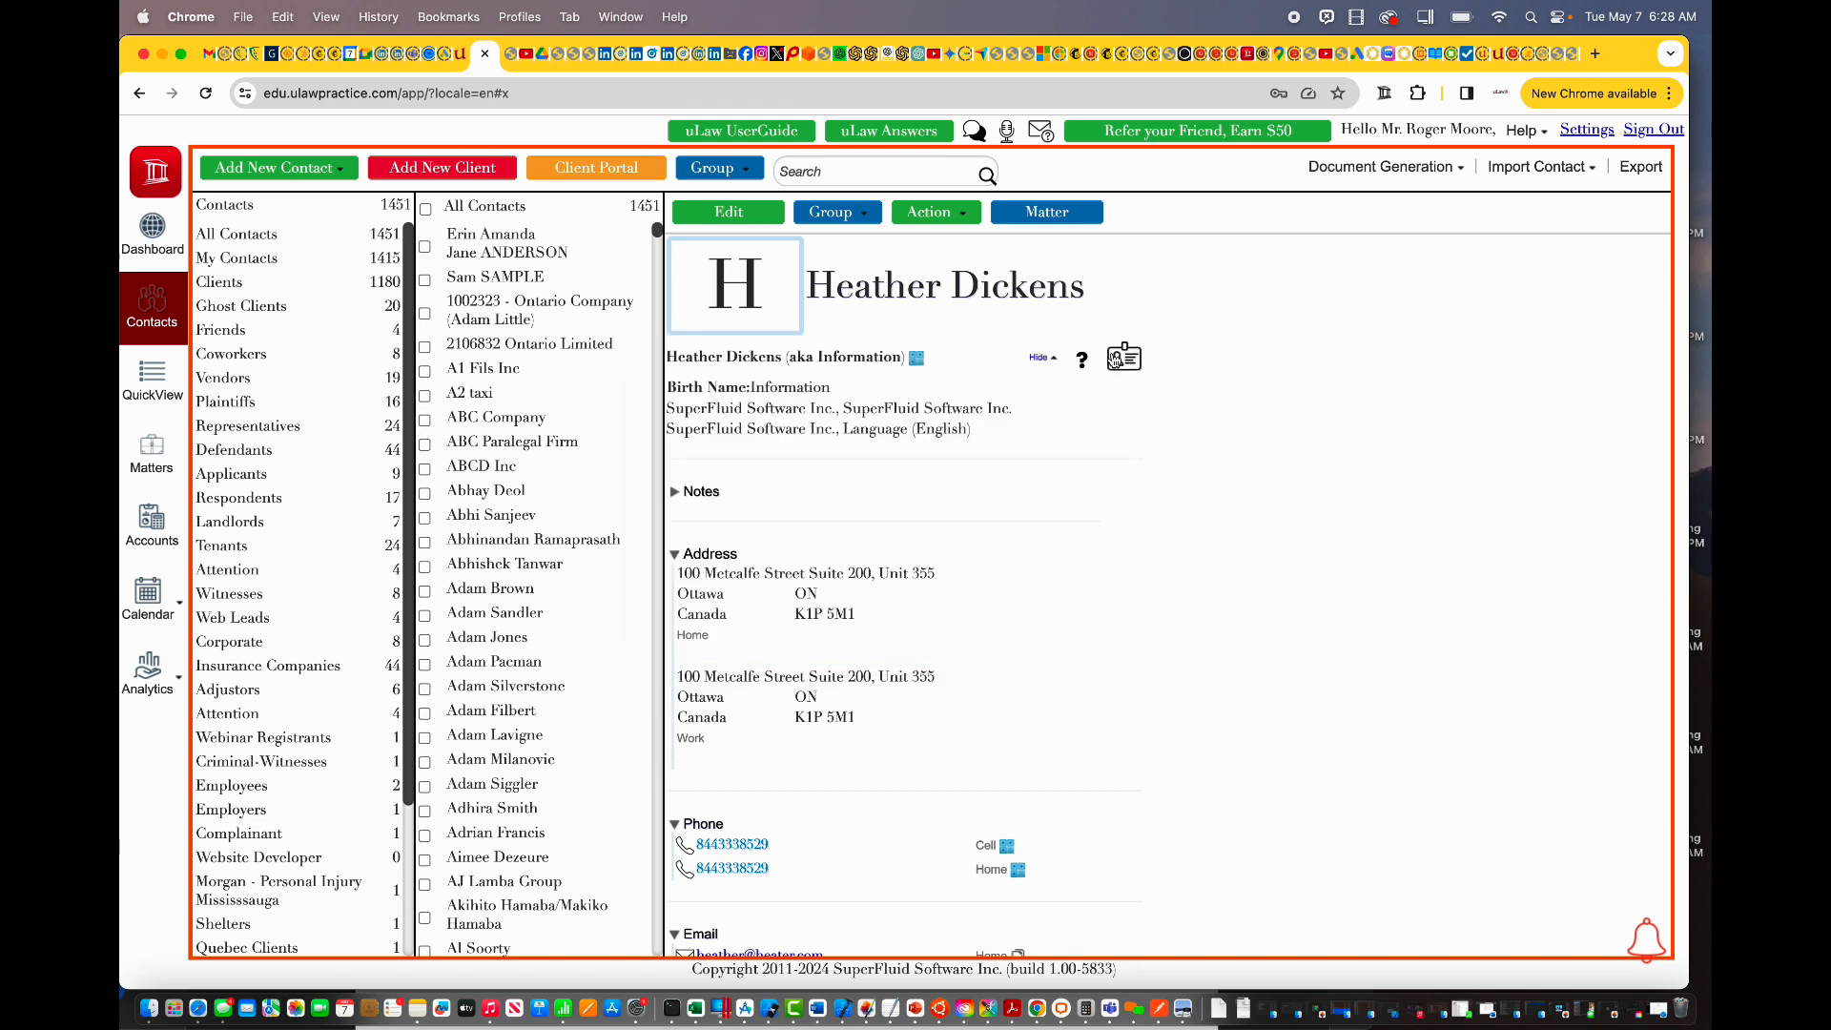
click(594, 170)
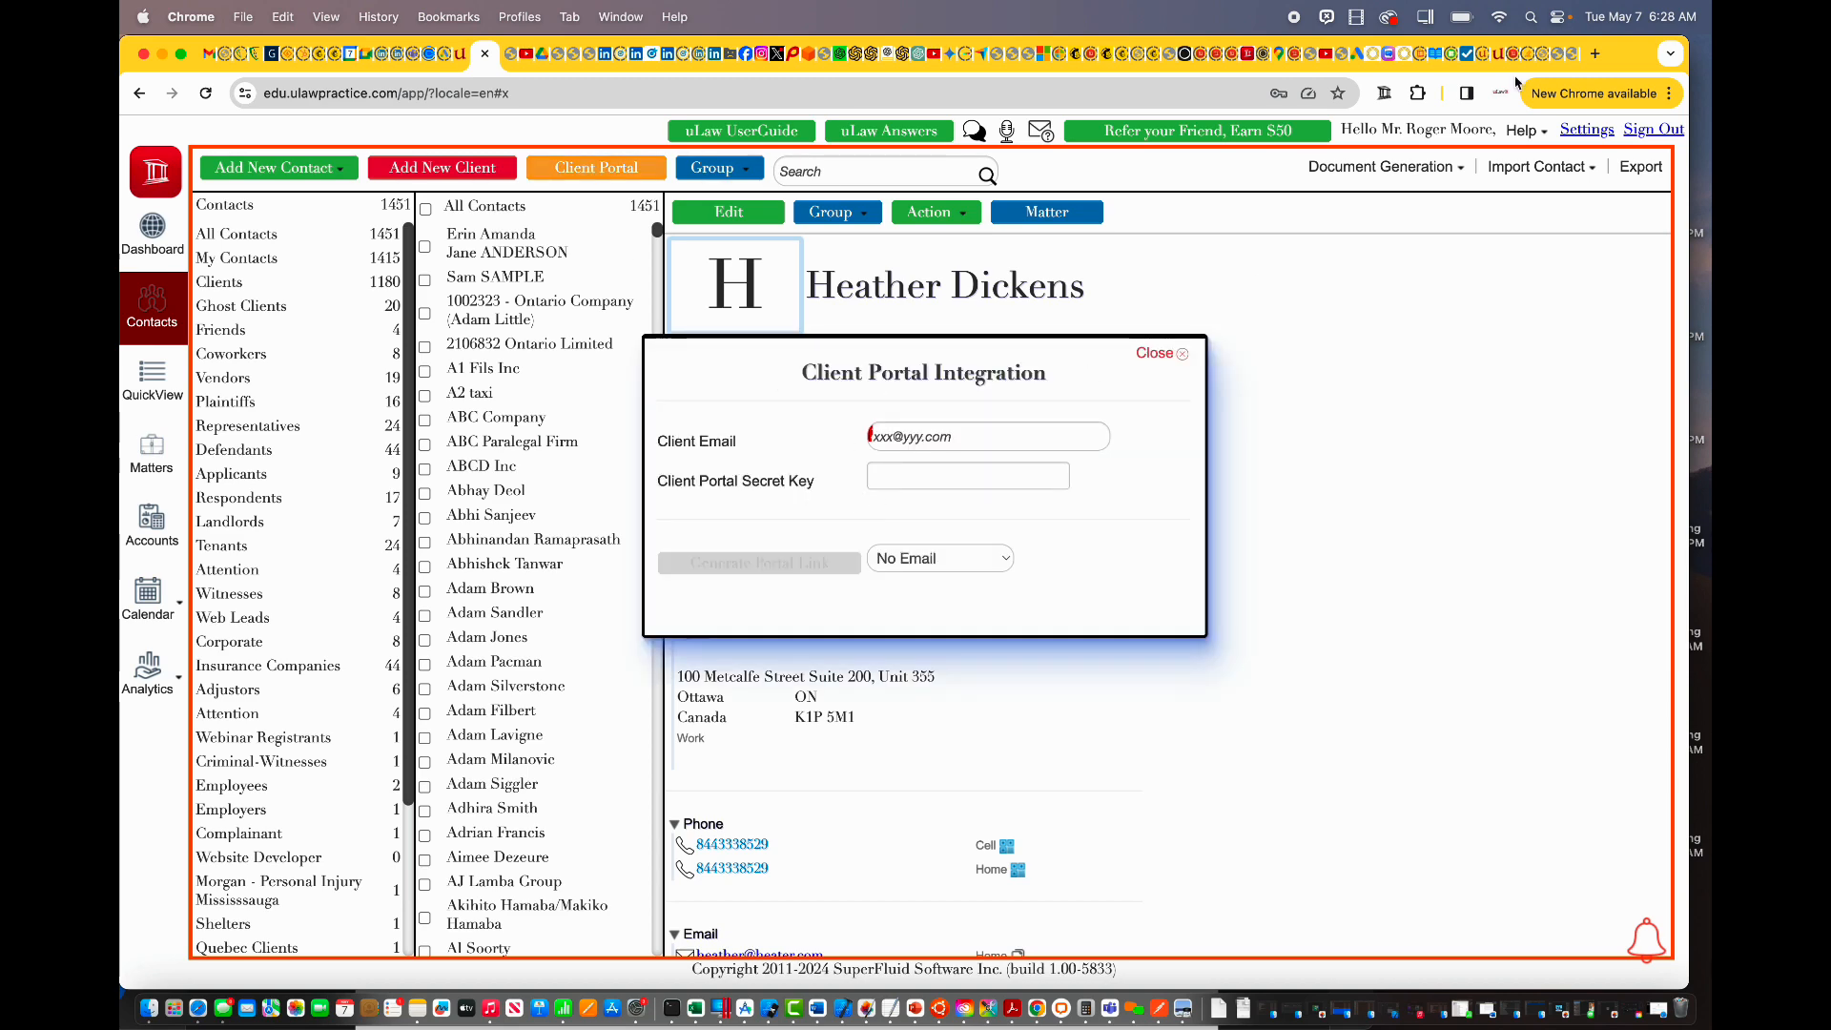
click(1573, 61)
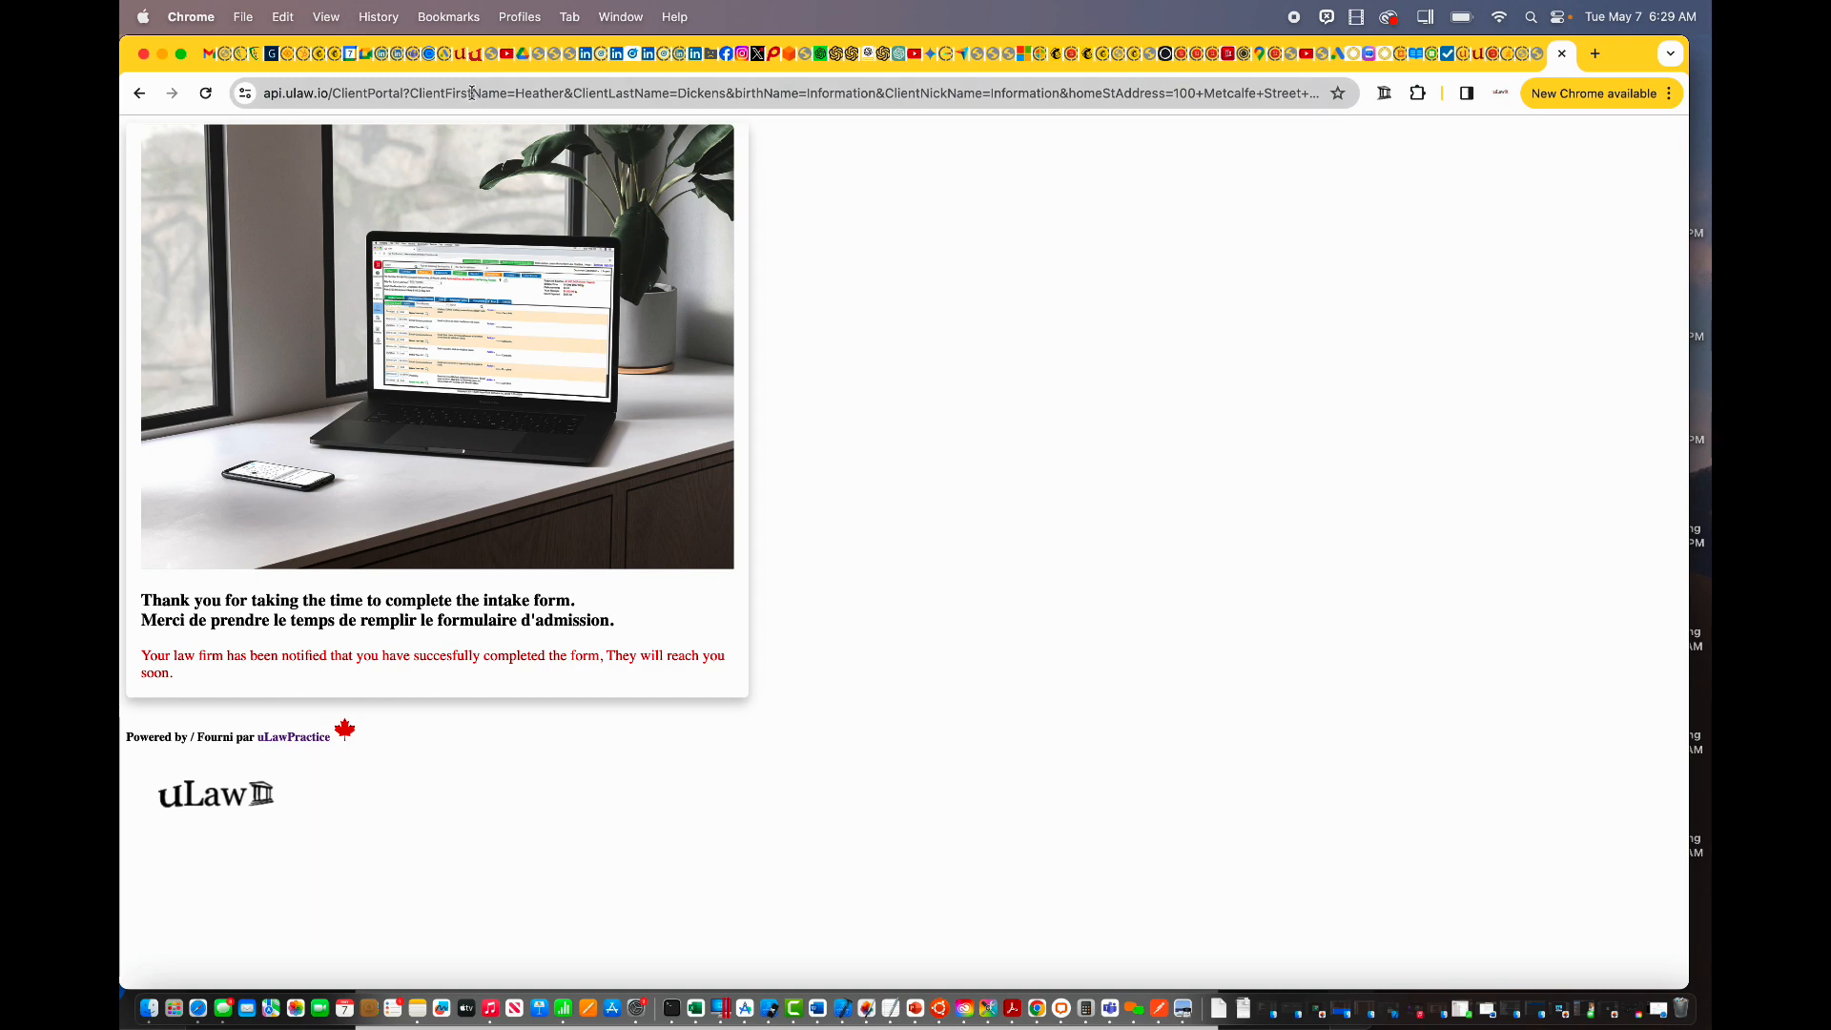
click(478, 61)
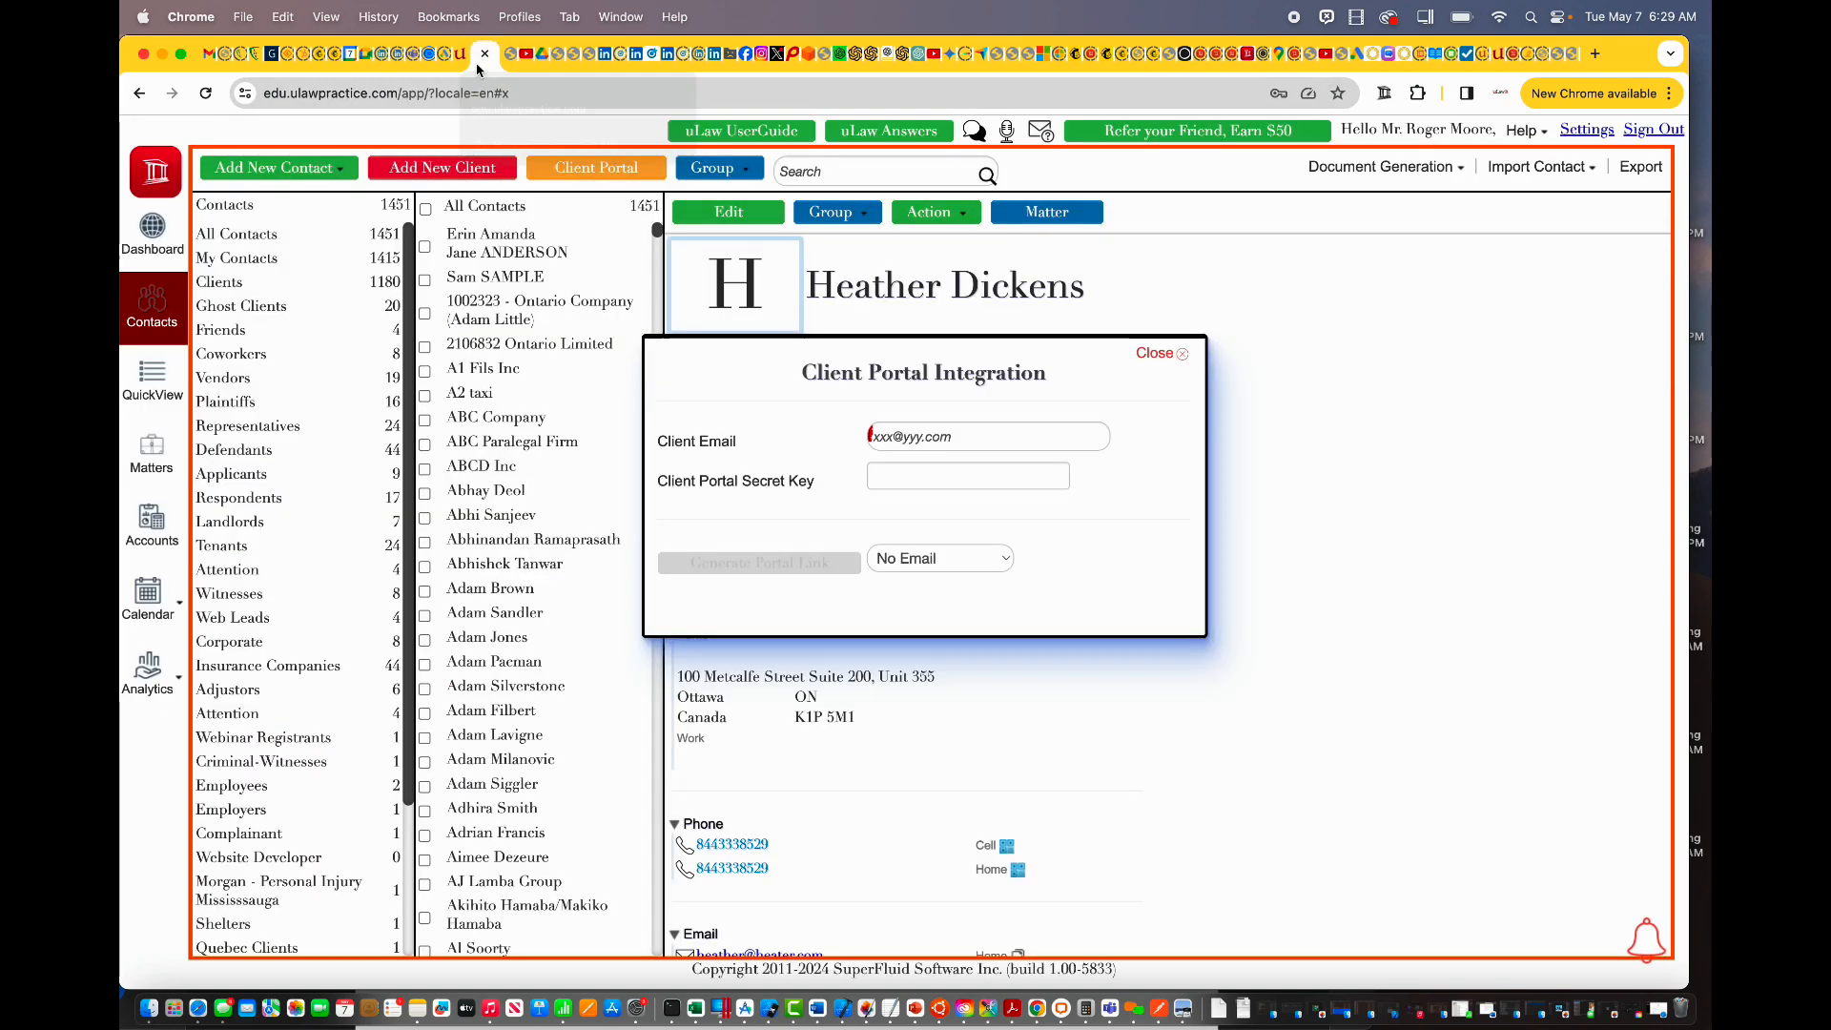
click(1154, 354)
click(928, 212)
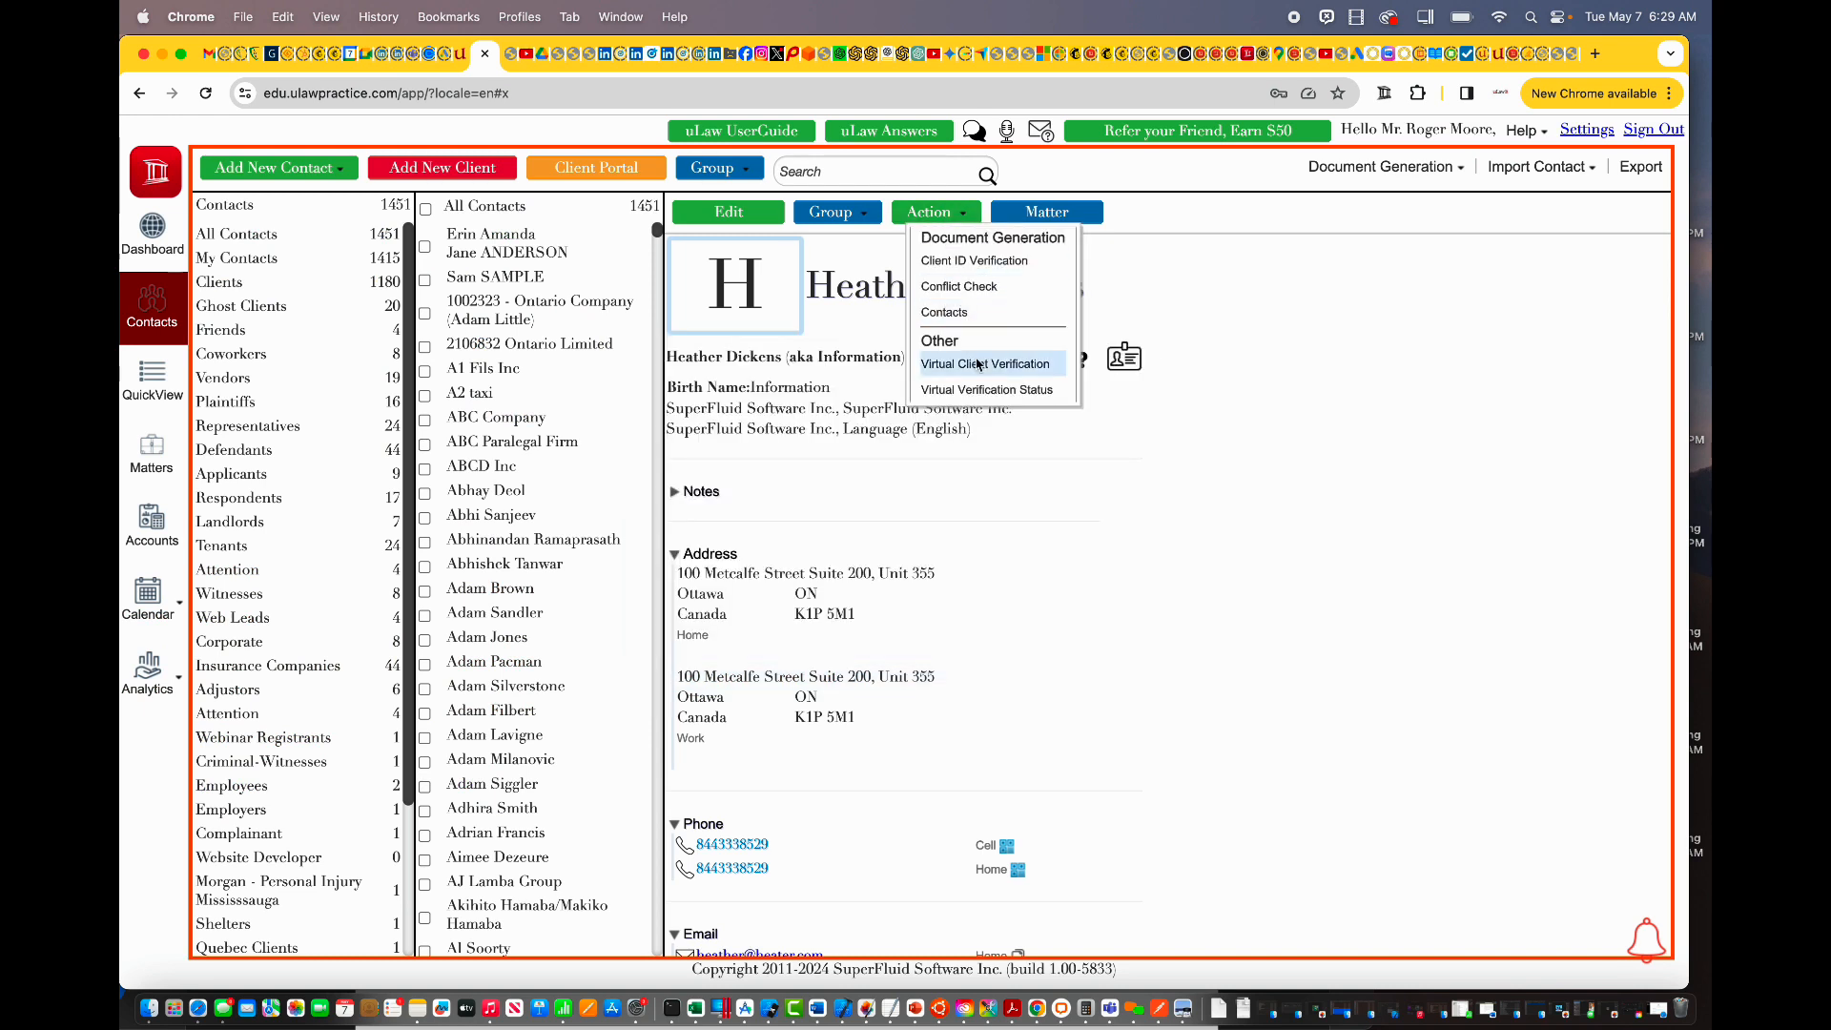
click(981, 390)
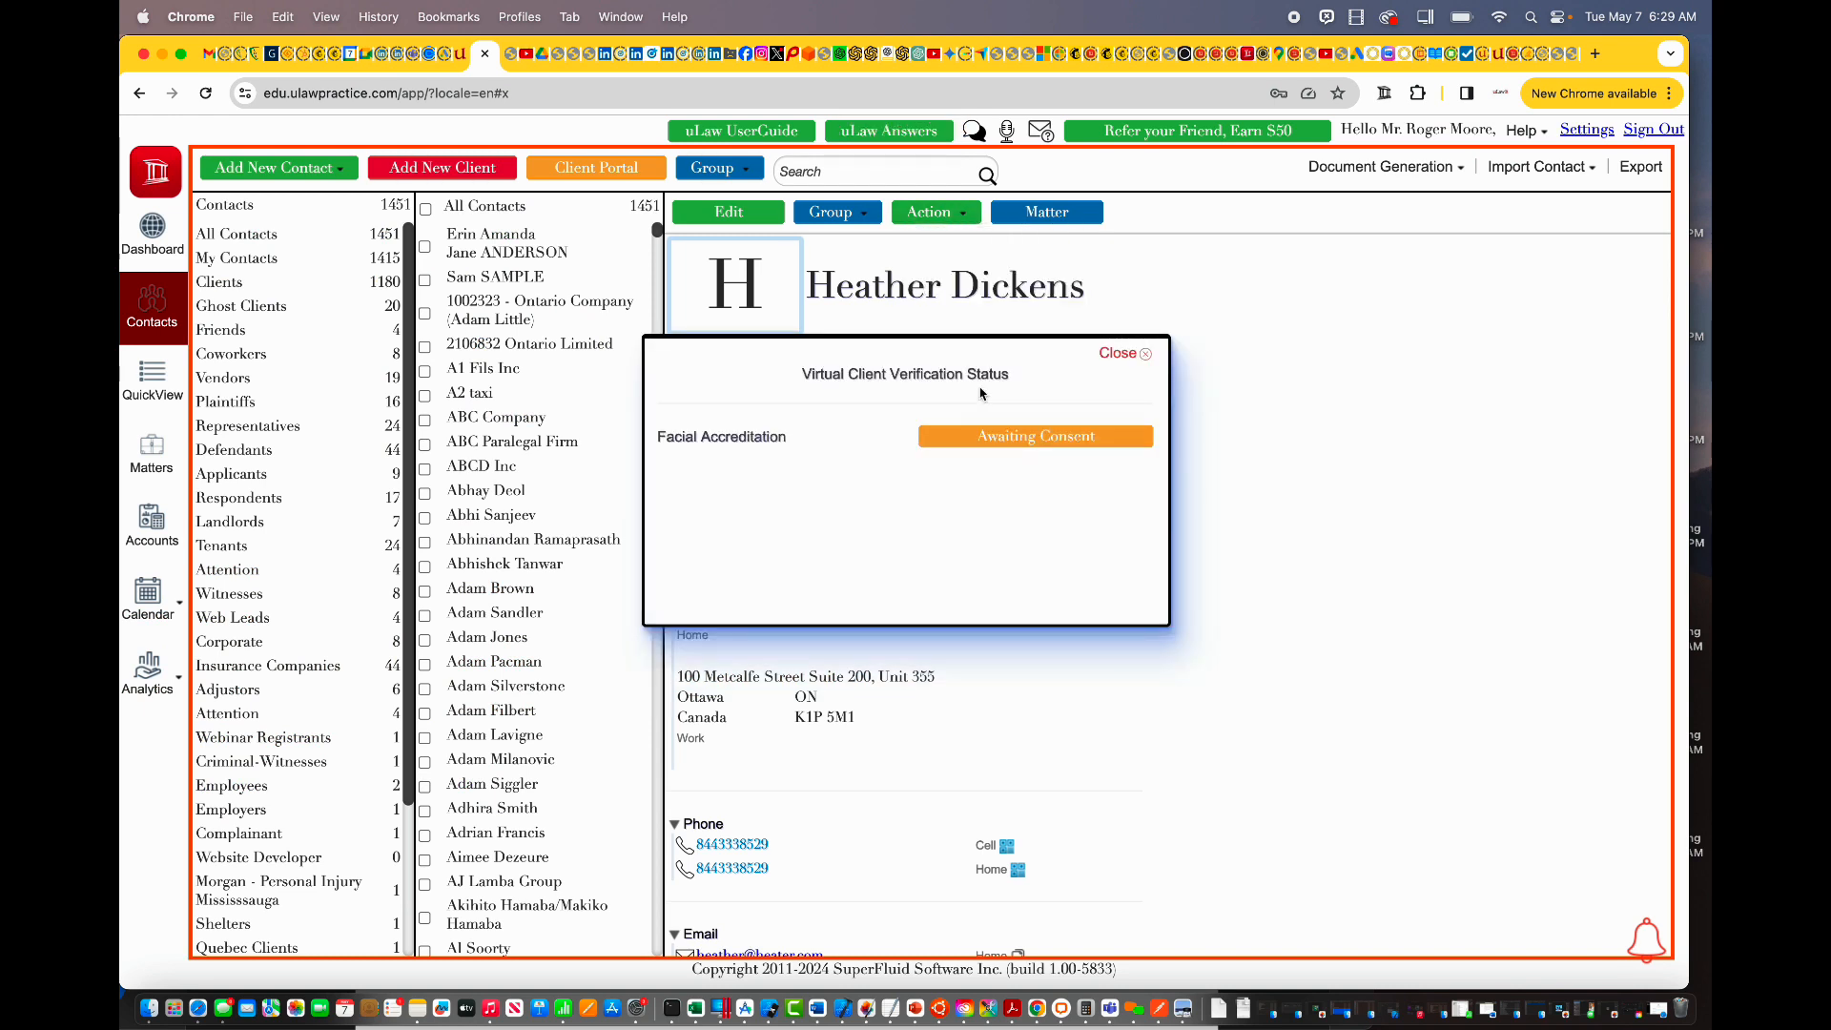